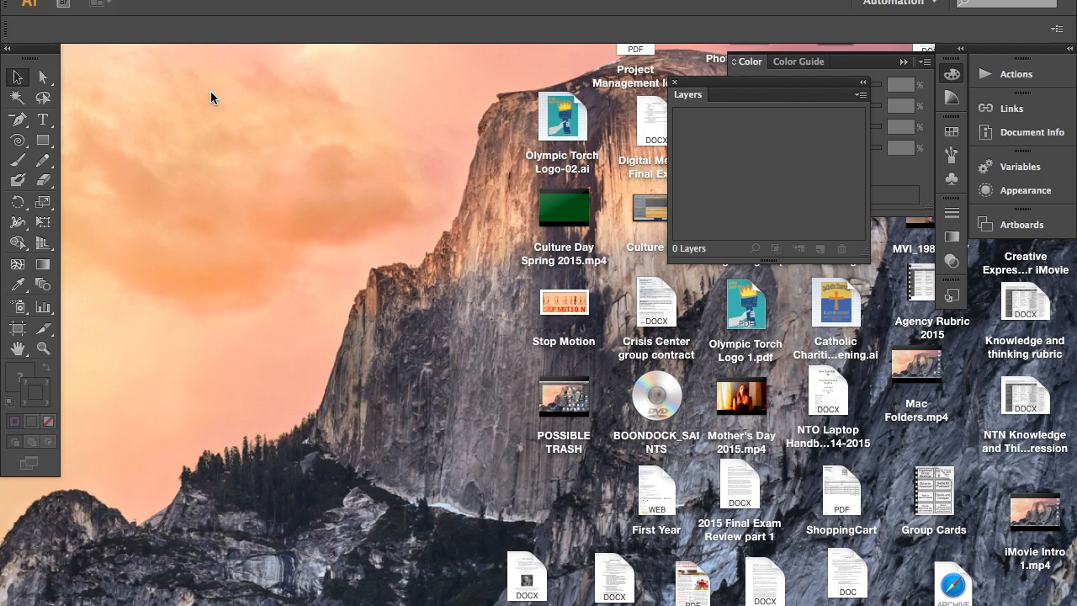
# - Start a new document named "Color Infographics" with 1 artboard
pyautogui.click(139, 0)
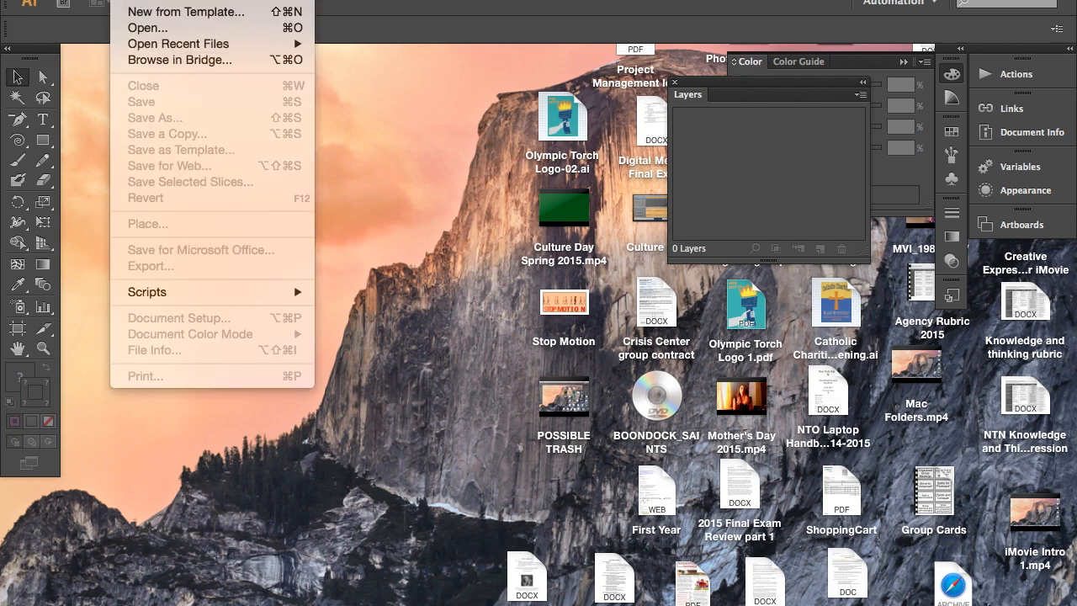
pyautogui.click(214, 0)
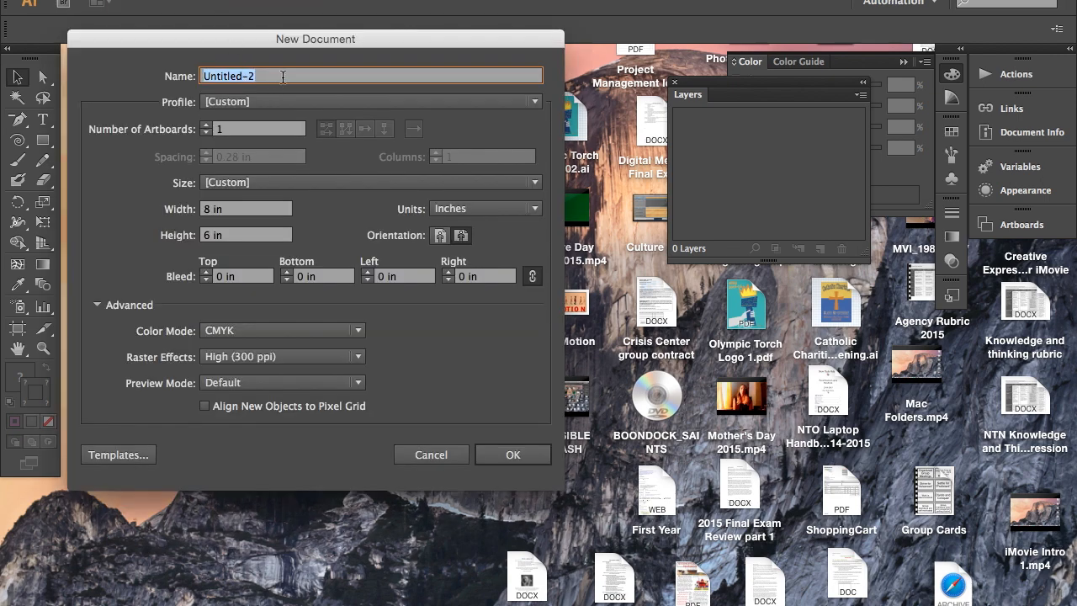
pyautogui.write('Color Infographics')
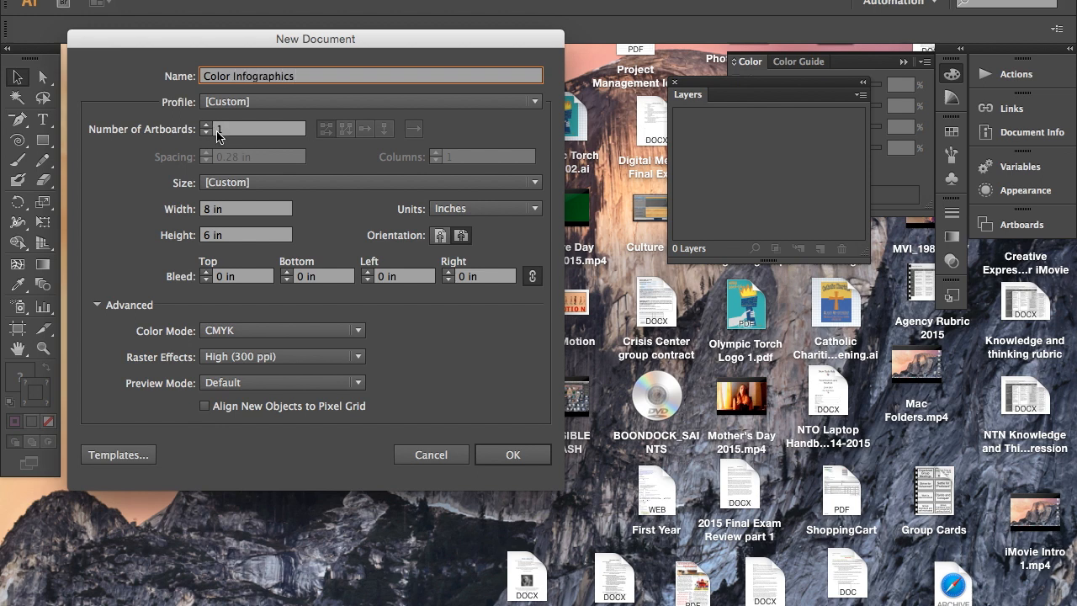
pyautogui.click(206, 126)
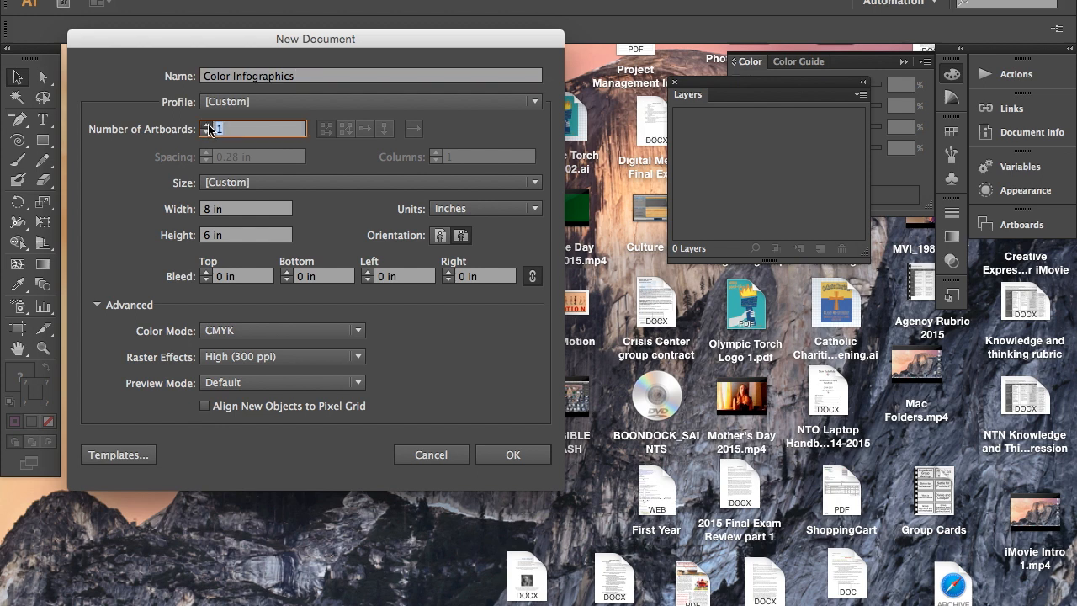
pyautogui.click(206, 125)
pyautogui.click(206, 133)
pyautogui.click(207, 132)
# - Set the page size to 8.5 in wide by 11 in high, keeping the units in inches
pyautogui.click(461, 211)
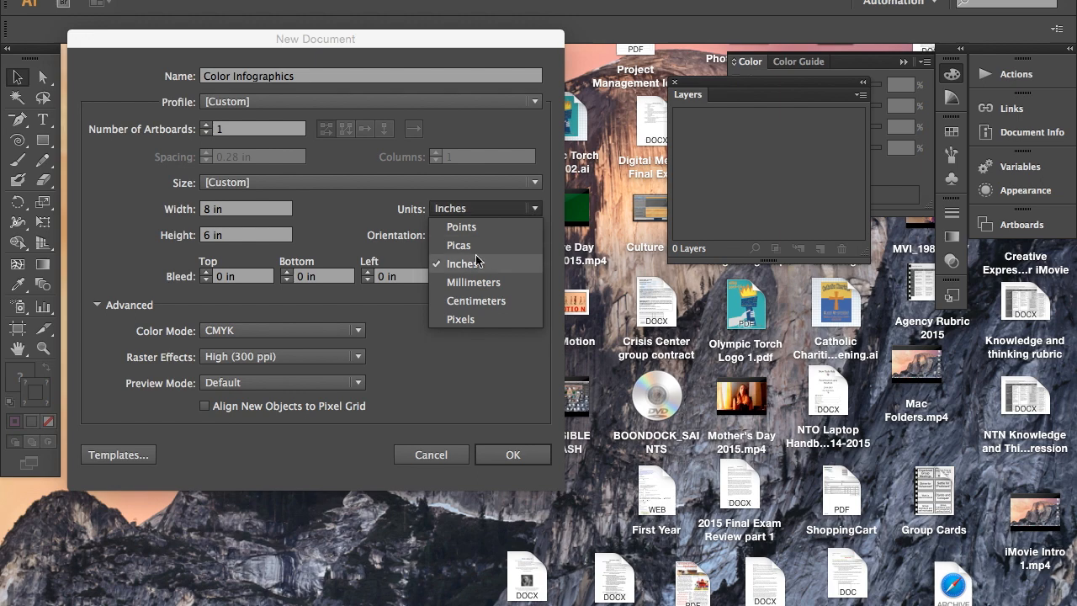
pyautogui.click(230, 209)
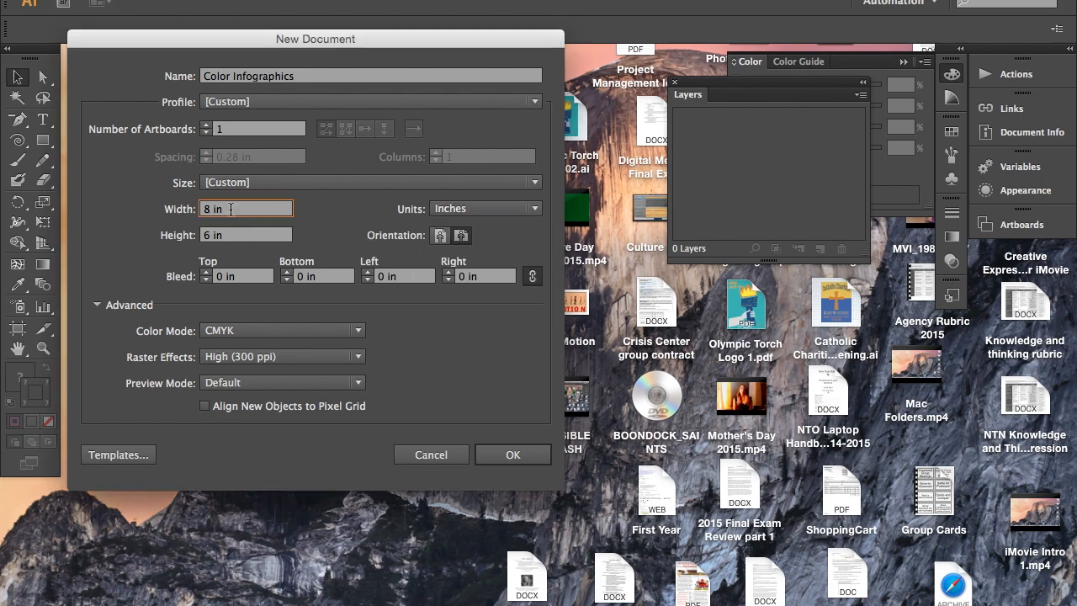
pyautogui.click(211, 236)
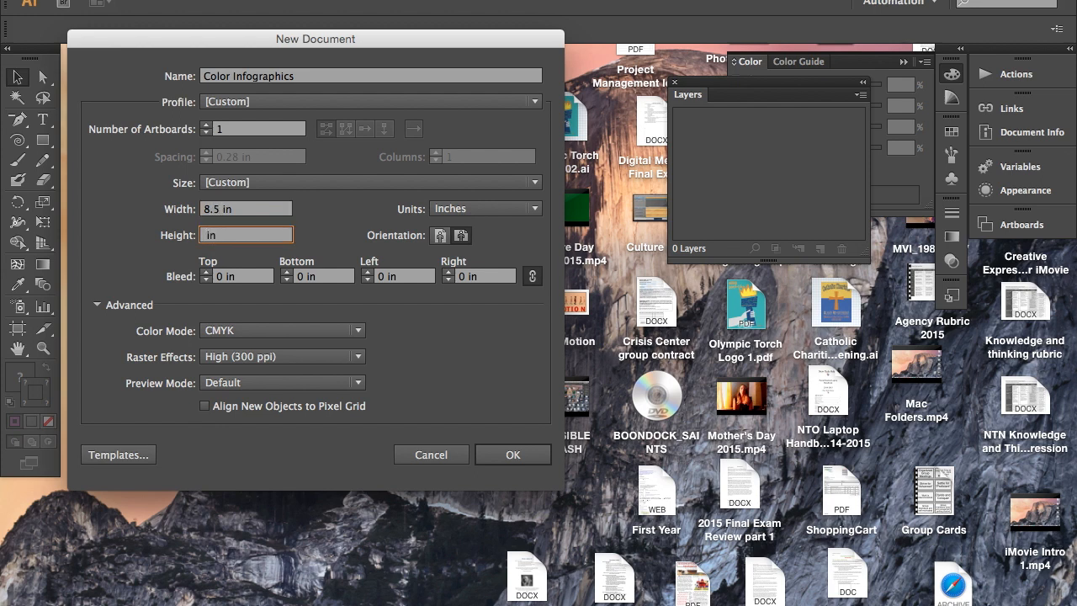
pyautogui.write('11')
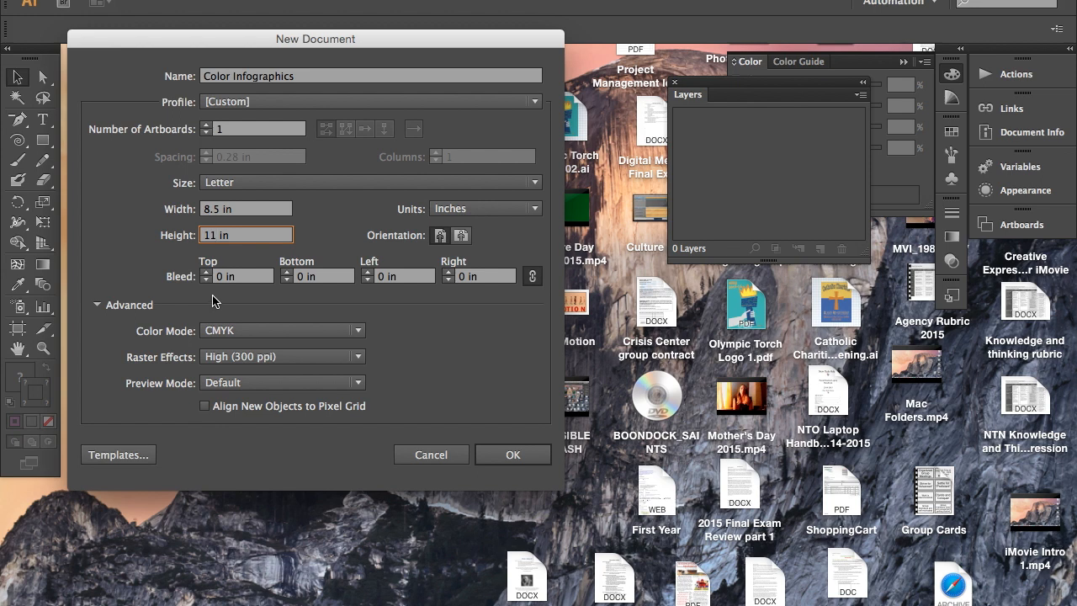
# - Set a 0.125 in bleed on all four sides and CMYK color mode, and create the document
pyautogui.click(206, 272)
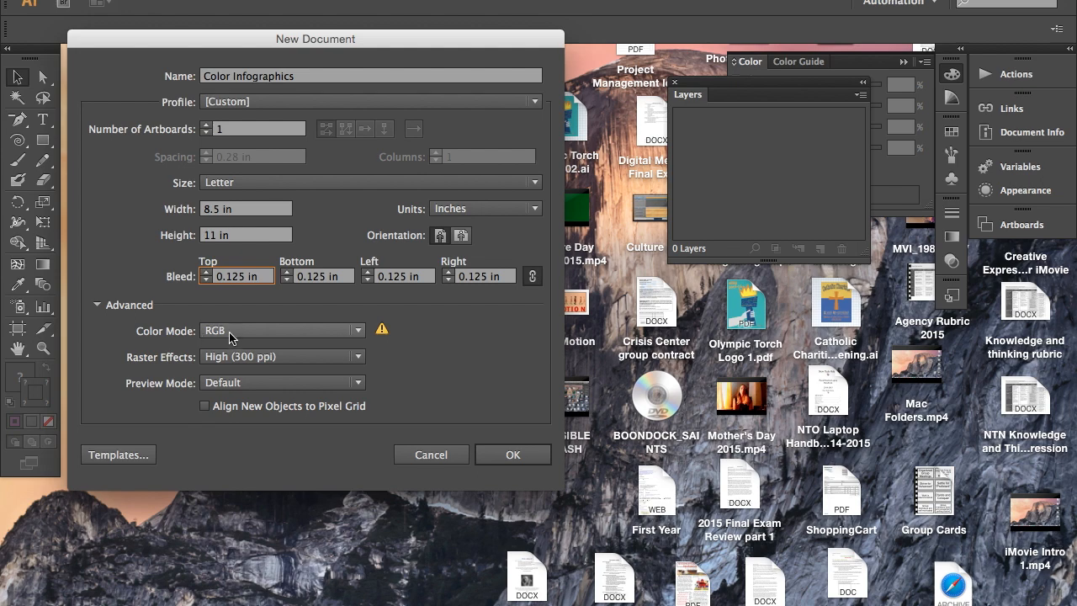
pyautogui.click(216, 335)
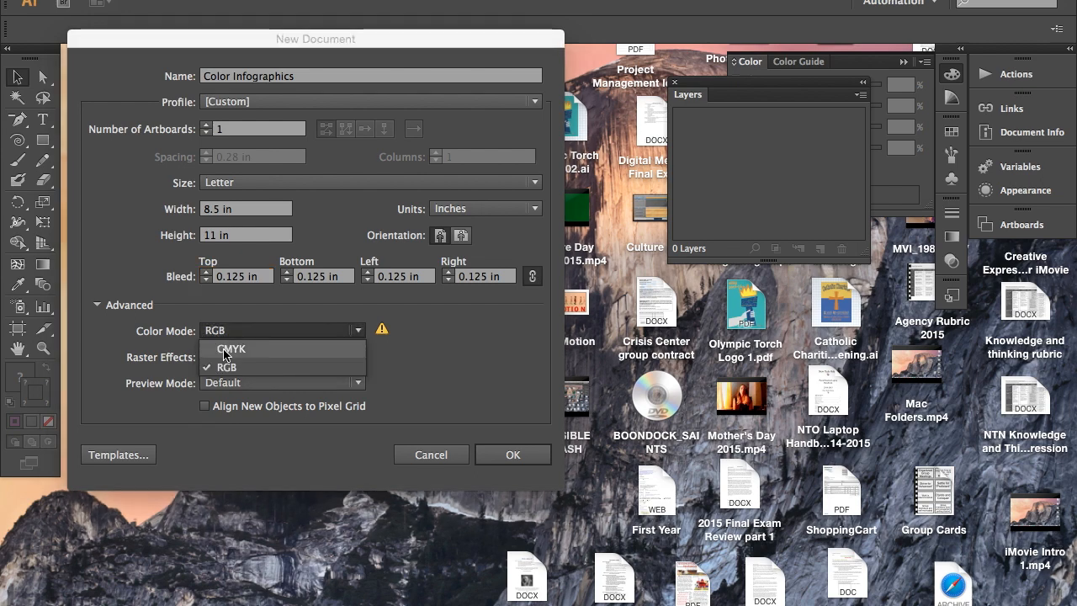
pyautogui.click(225, 350)
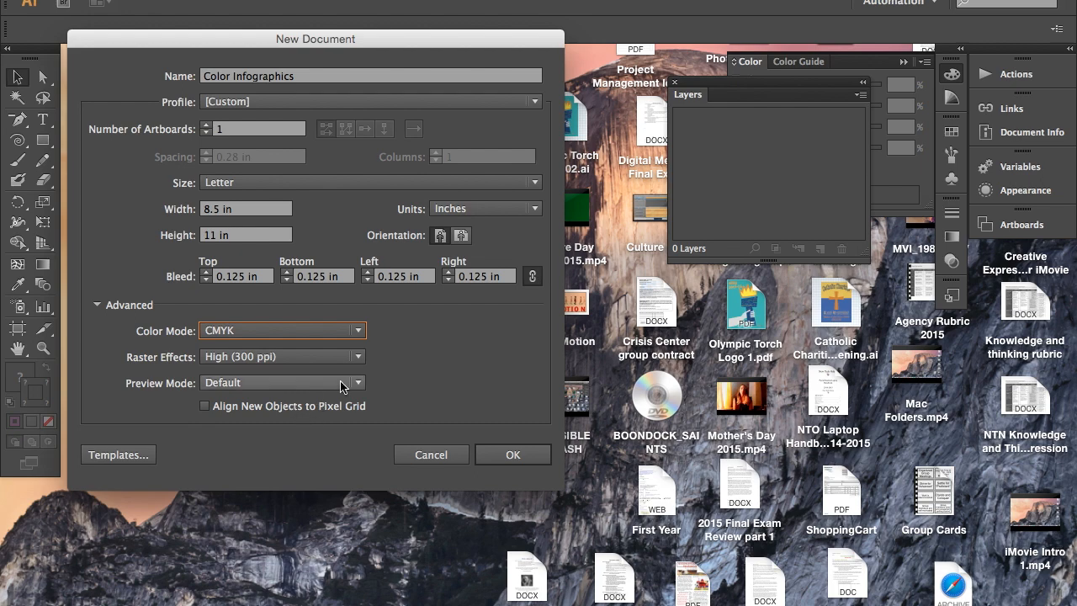
pyautogui.click(510, 460)
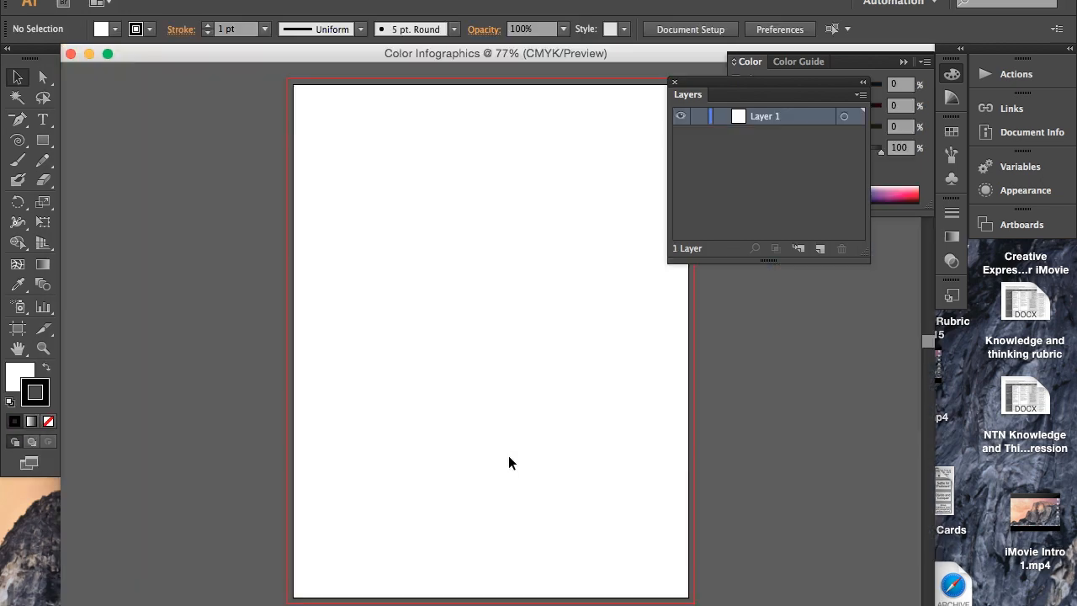
# - Draw a nearly square rectangle near the upper-left corner of the artboard with the Rectangle tool
pyautogui.hscroll(5, 464, 387)
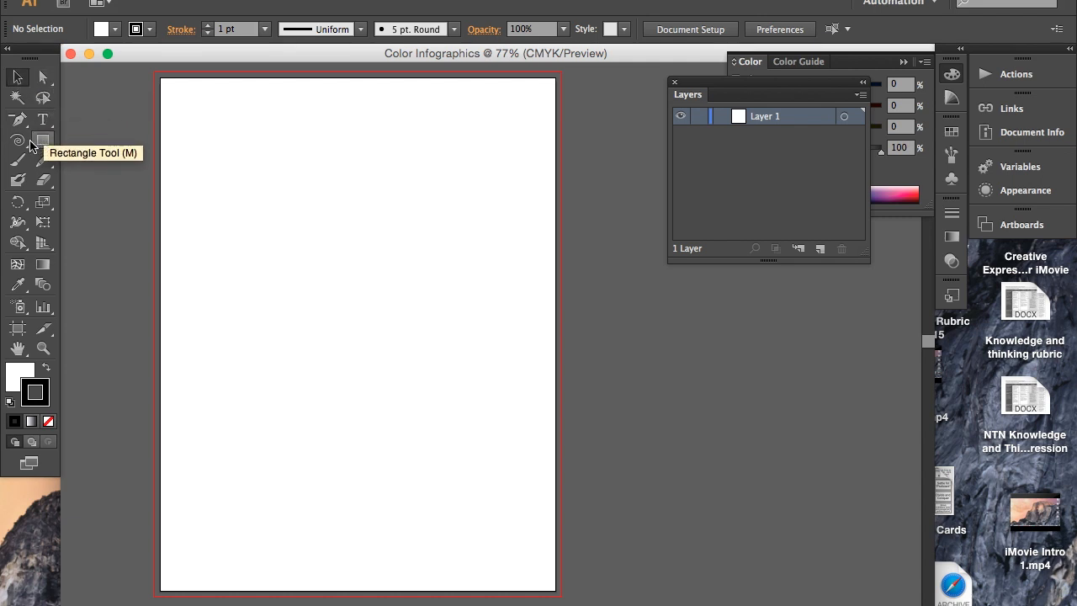
pyautogui.moveTo(42, 143); pyautogui.dragTo(110, 148)
pyautogui.moveTo(171, 92); pyautogui.dragTo(276, 212)
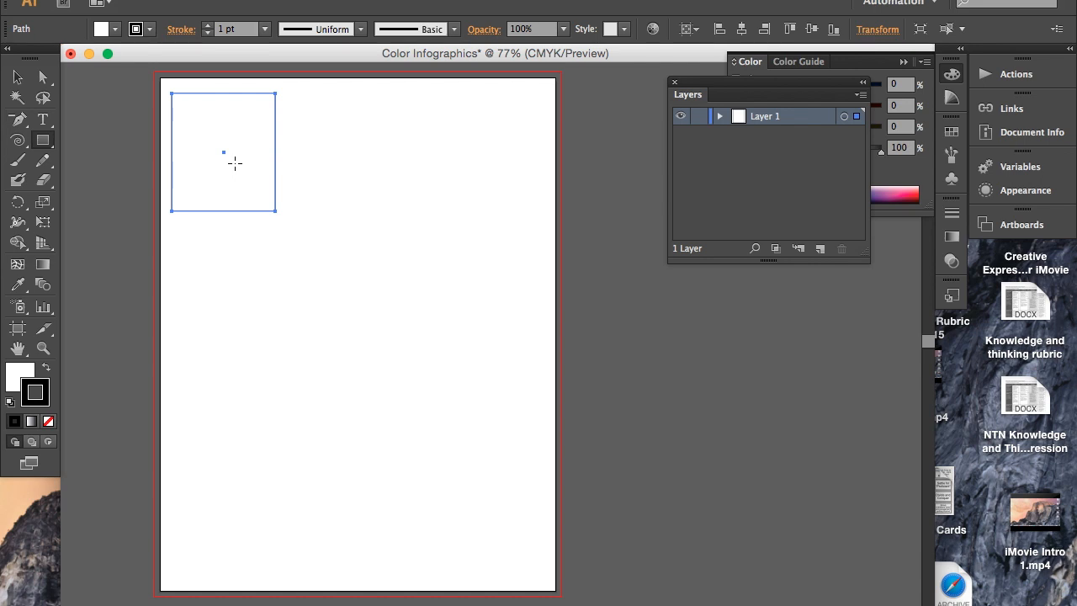
# - Fill the rectangle with the pure cyan swatch (C 100, M 0, Y 0, K 0)
pyautogui.click(26, 382)
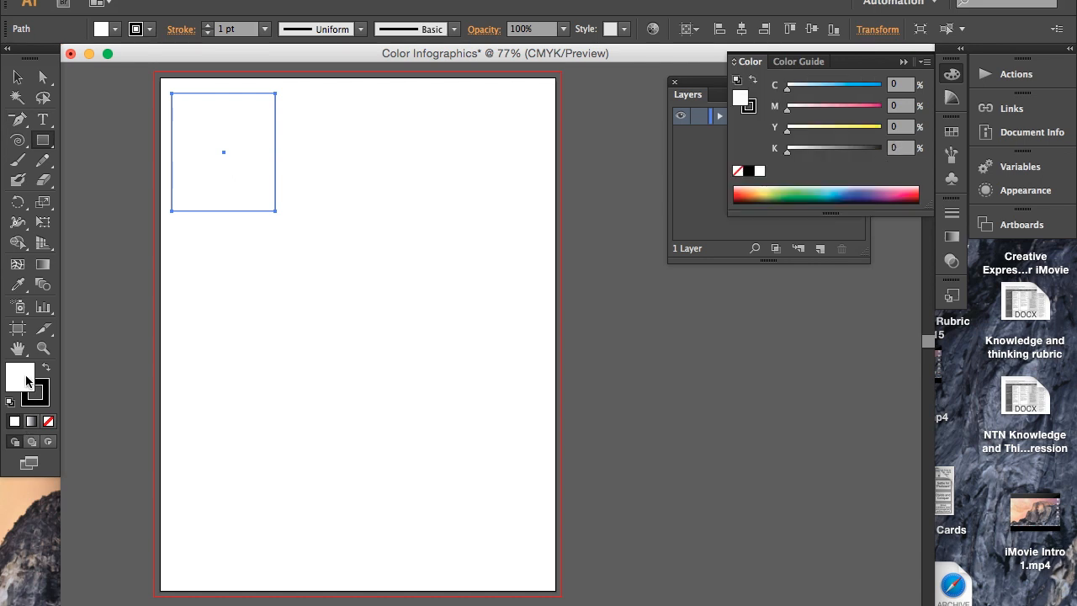
pyautogui.click(111, 31)
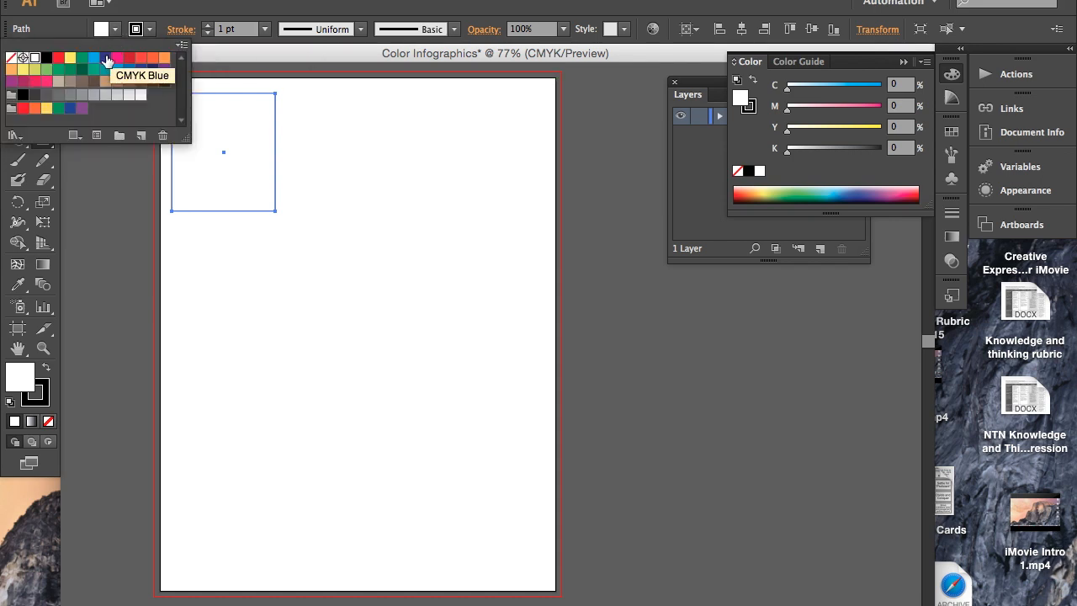
pyautogui.click(95, 65)
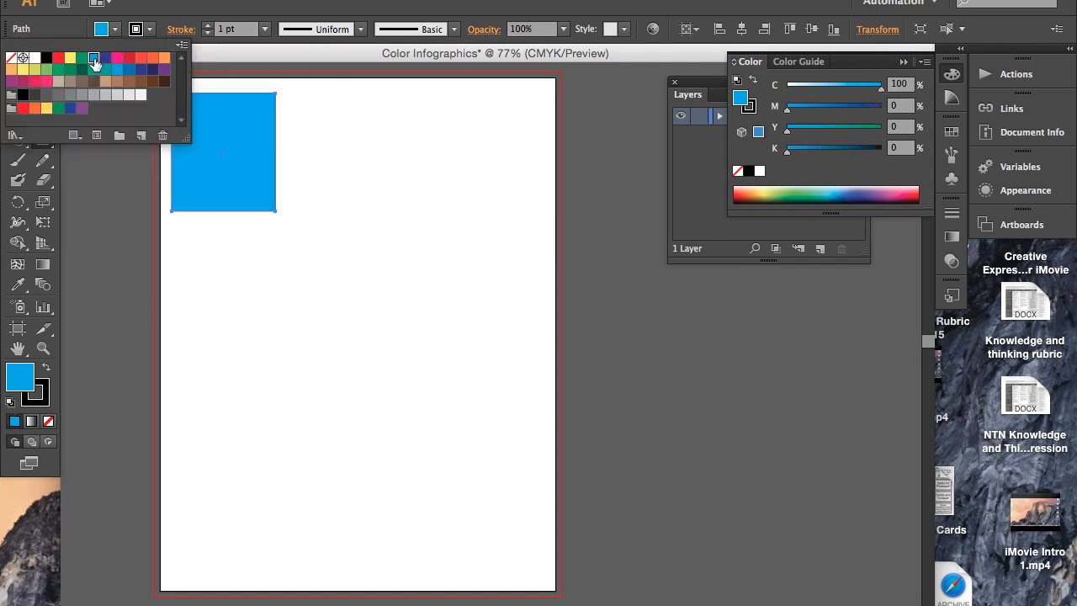
pyautogui.click(214, 133)
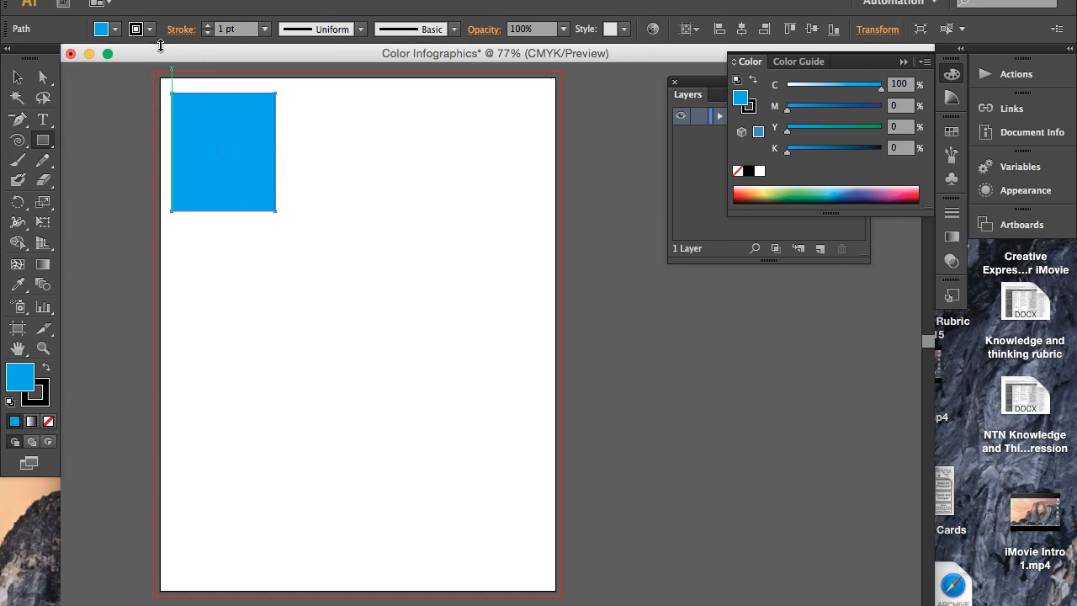
# - Give the rectangle a CMYK Blue stroke of 1 pt
pyautogui.click(179, 114)
pyautogui.click(498, 349)
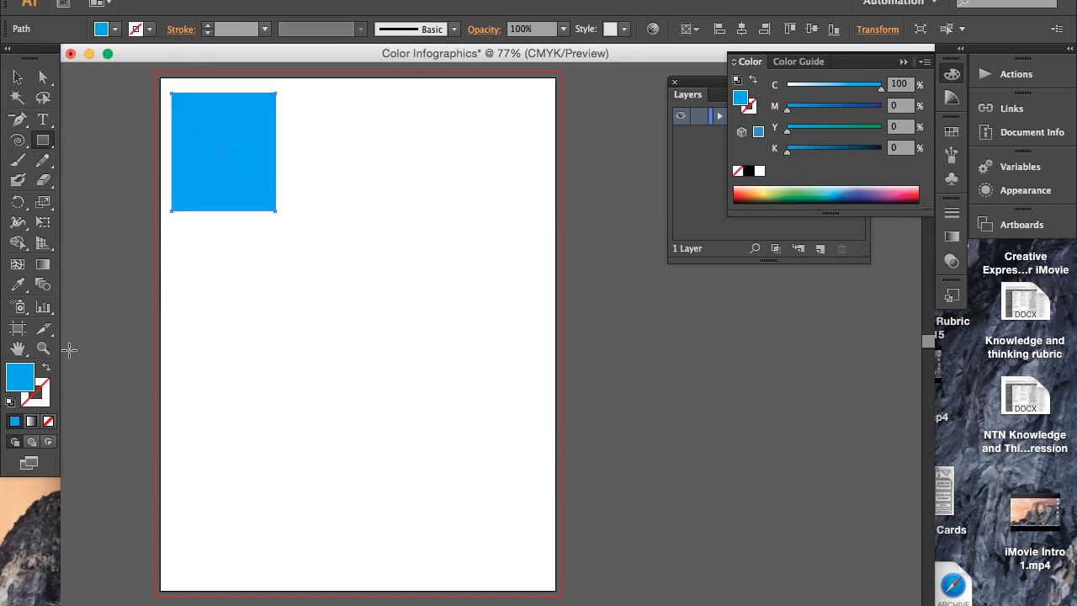
pyautogui.click(40, 393)
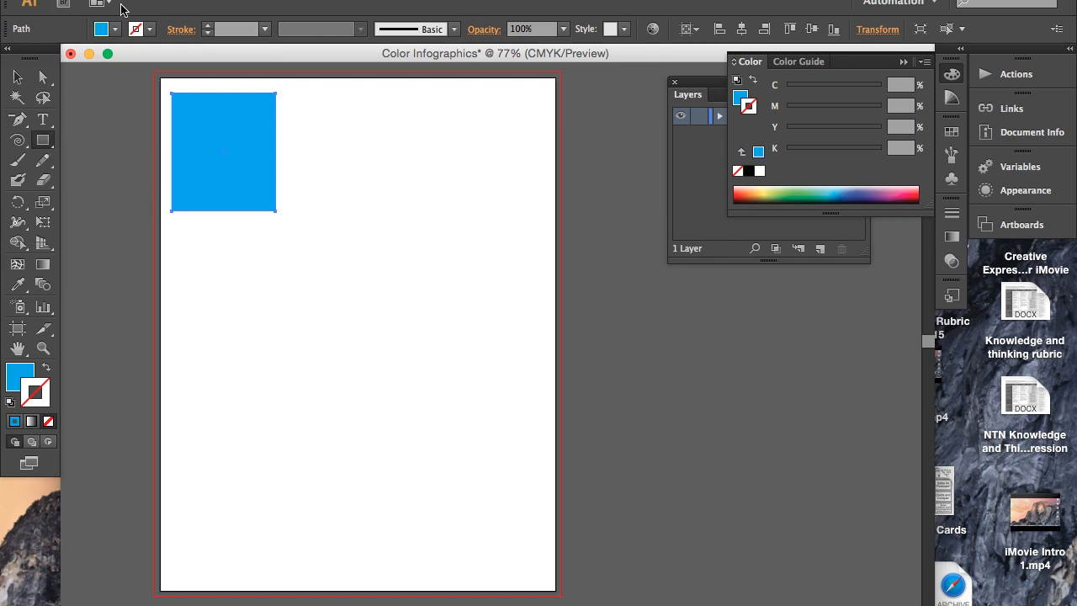
pyautogui.click(137, 29)
pyautogui.click(104, 58)
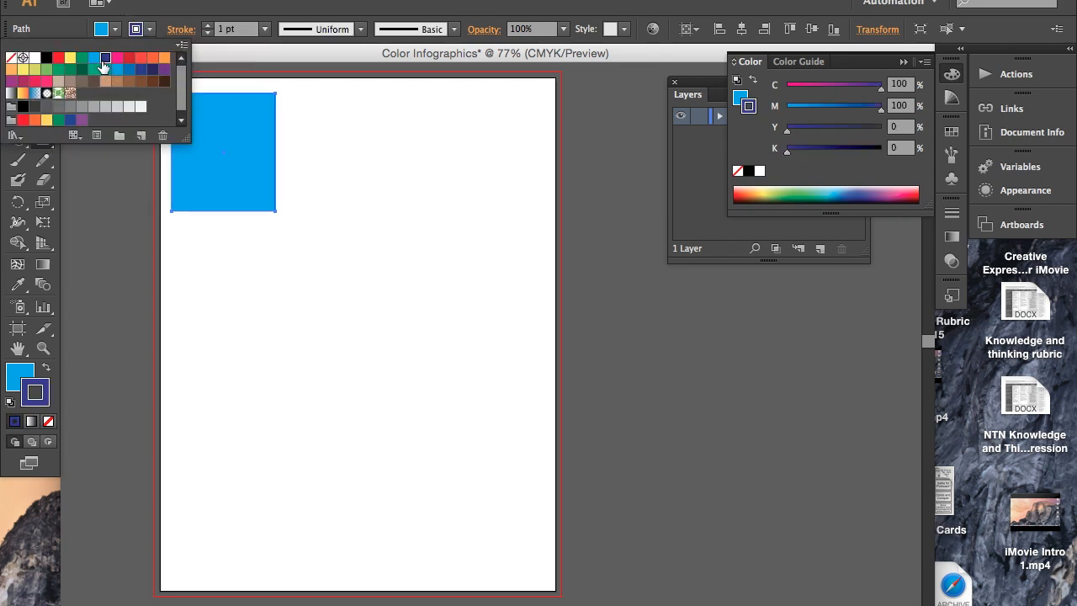
pyautogui.click(290, 193)
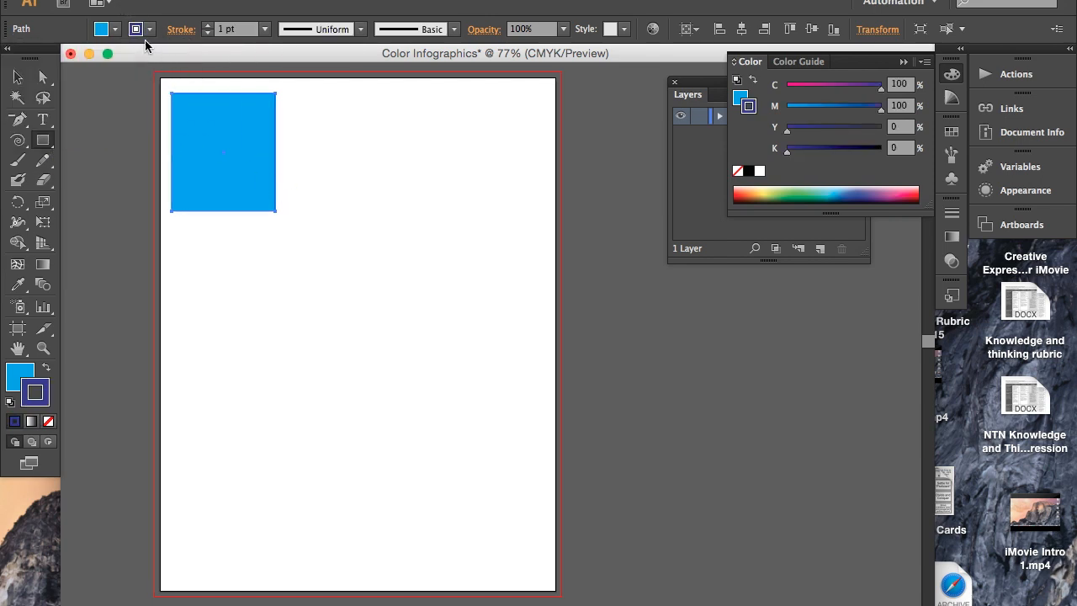
# - Start a line of point text with the Type tool inside the upper-left corner of the cyan rectangle
pyautogui.click(45, 123)
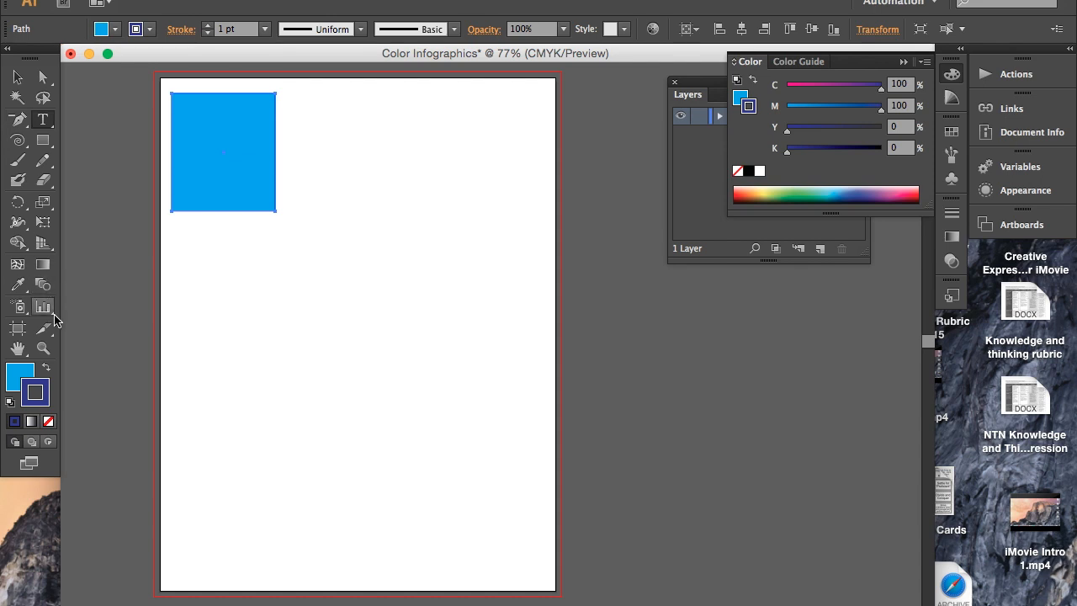
pyautogui.click(45, 354)
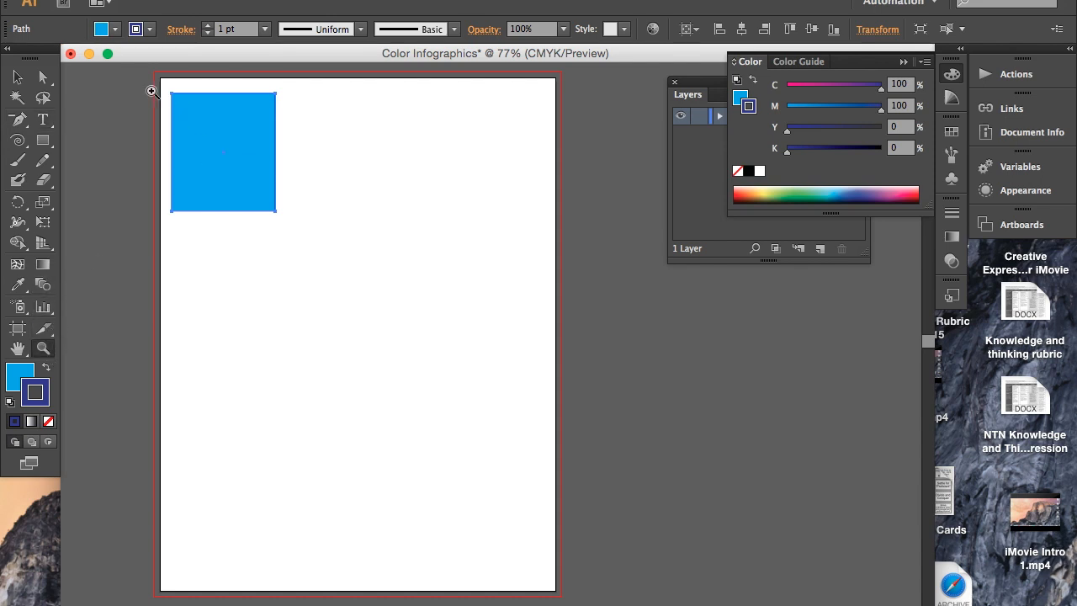
pyautogui.moveTo(162, 85); pyautogui.dragTo(334, 243)
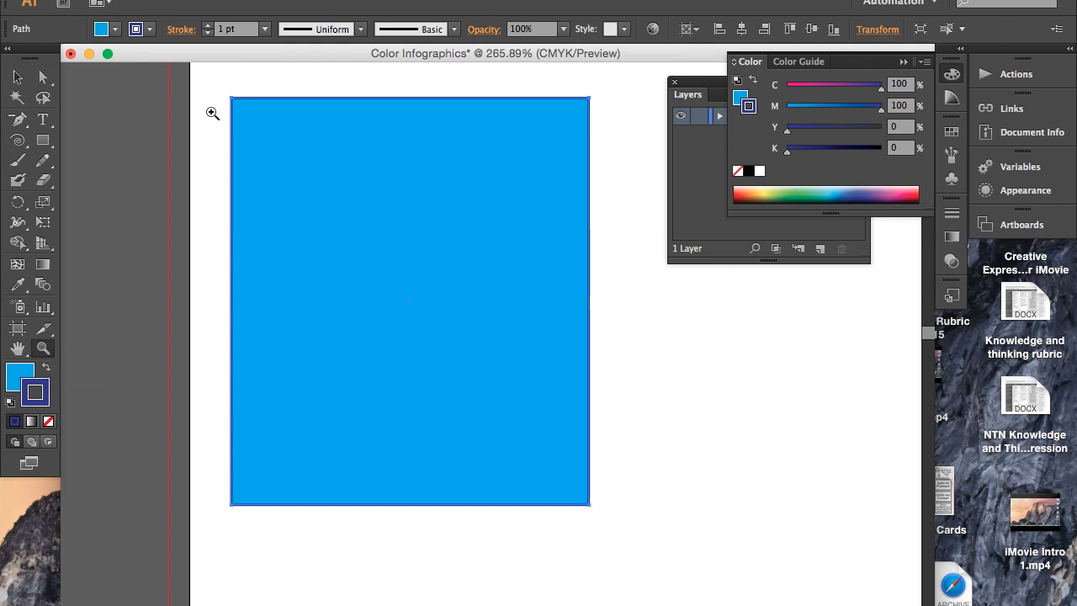
pyautogui.rightClick(432, 309)
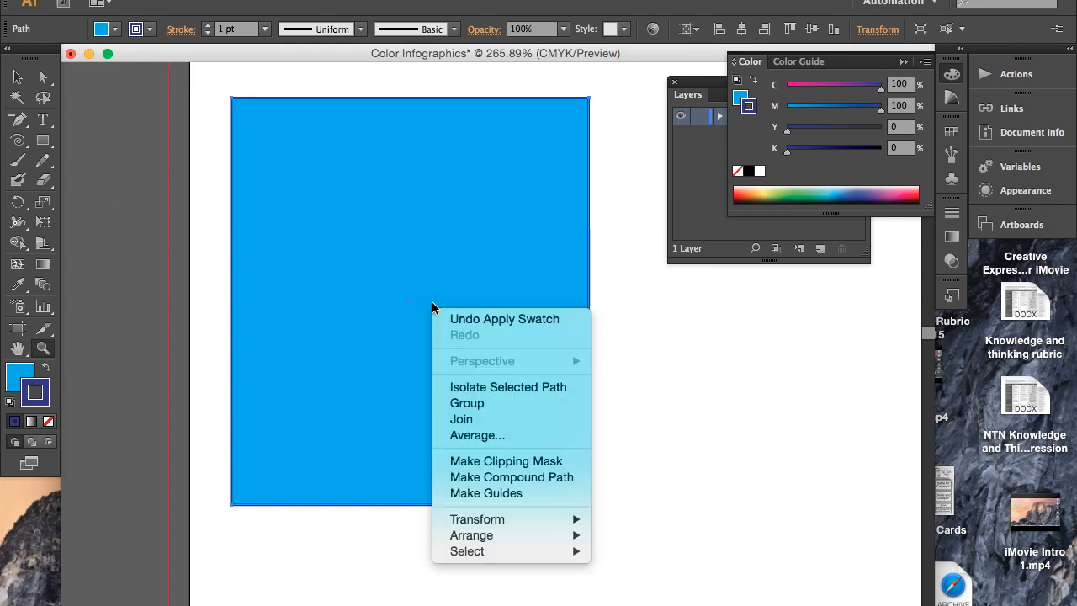
pyautogui.click(462, 328)
pyautogui.scroll(-2, 348, 279)
pyautogui.hscroll(3, 348, 279)
pyautogui.scroll(1, 348, 279)
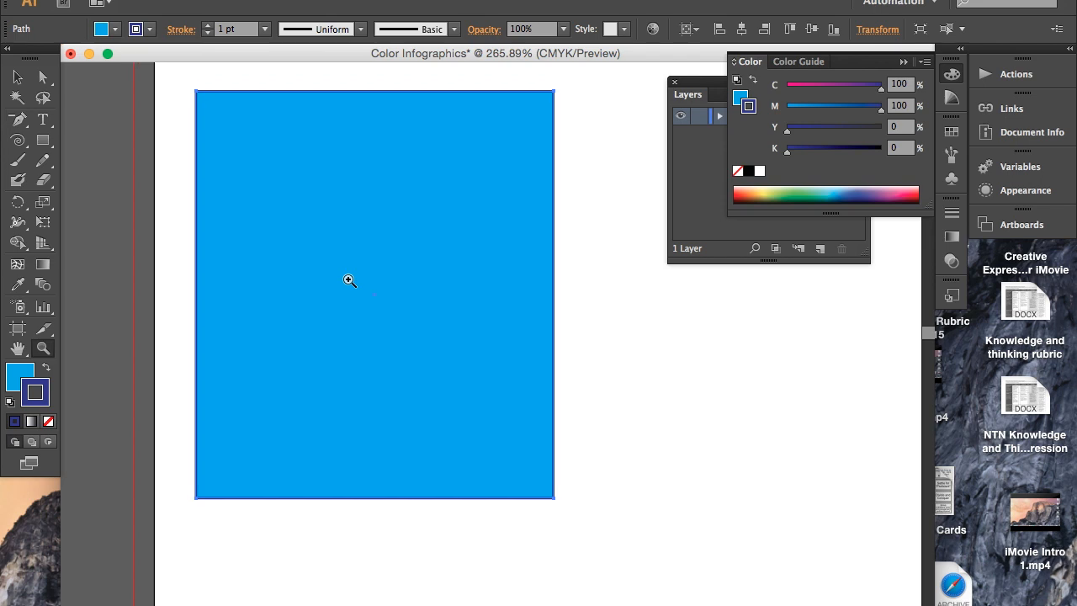
pyautogui.click(42, 122)
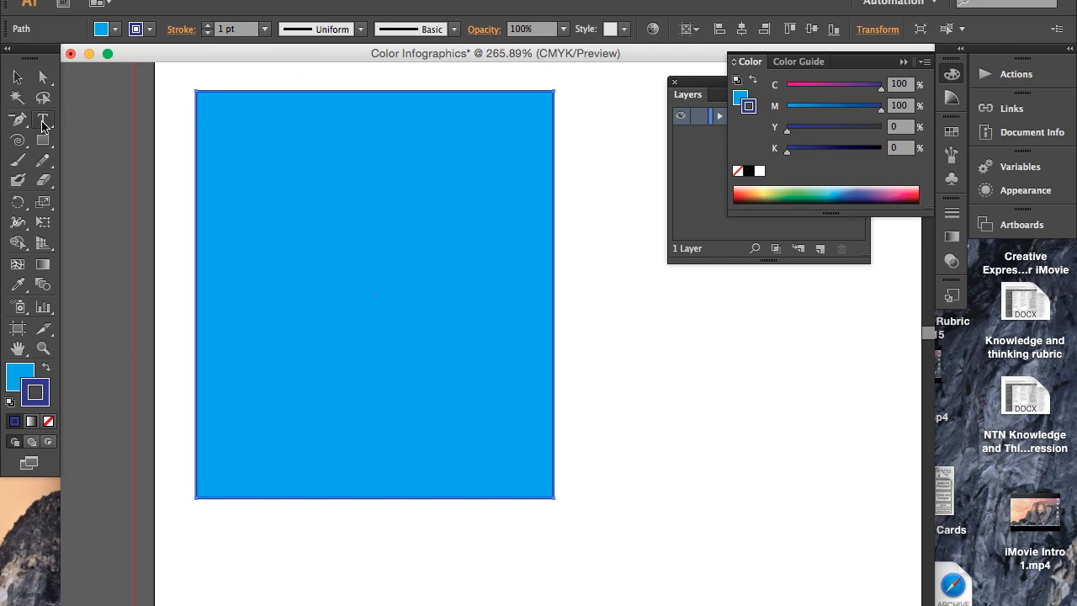
pyautogui.click(42, 122)
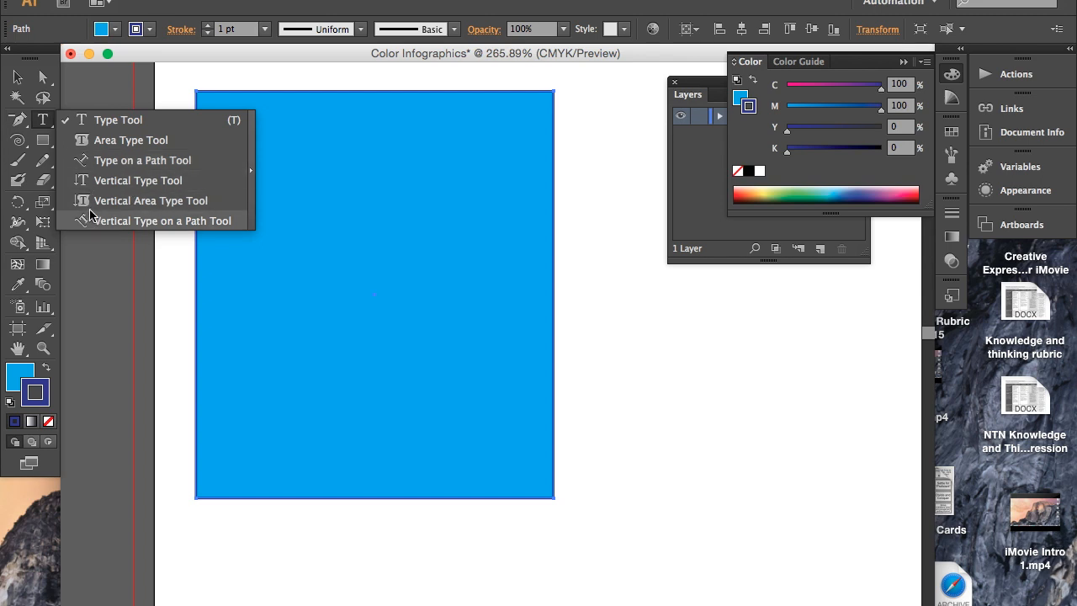
pyautogui.click(99, 122)
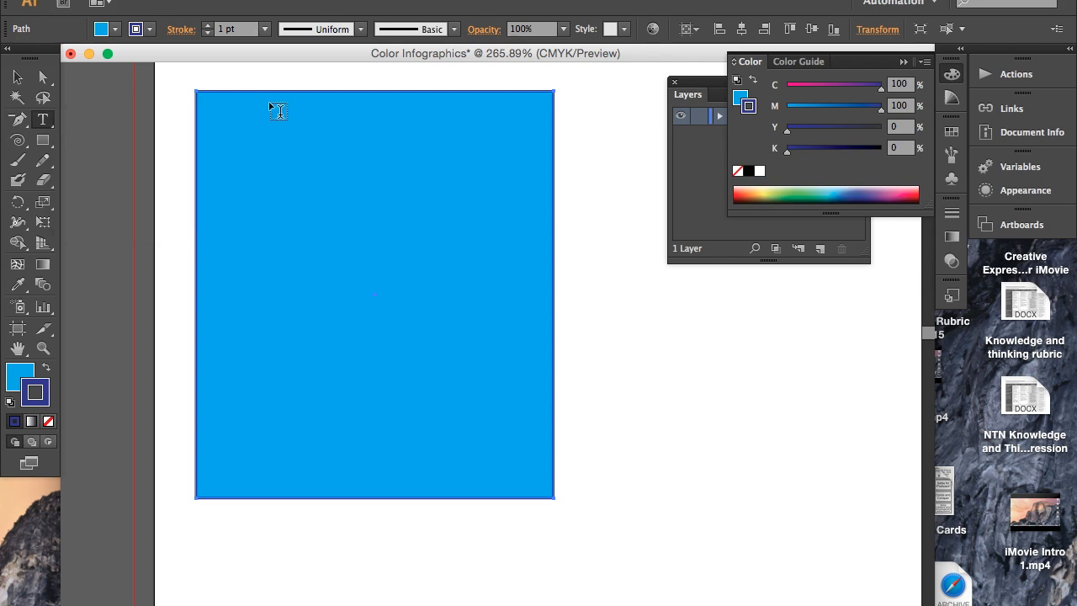
pyautogui.click(216, 119)
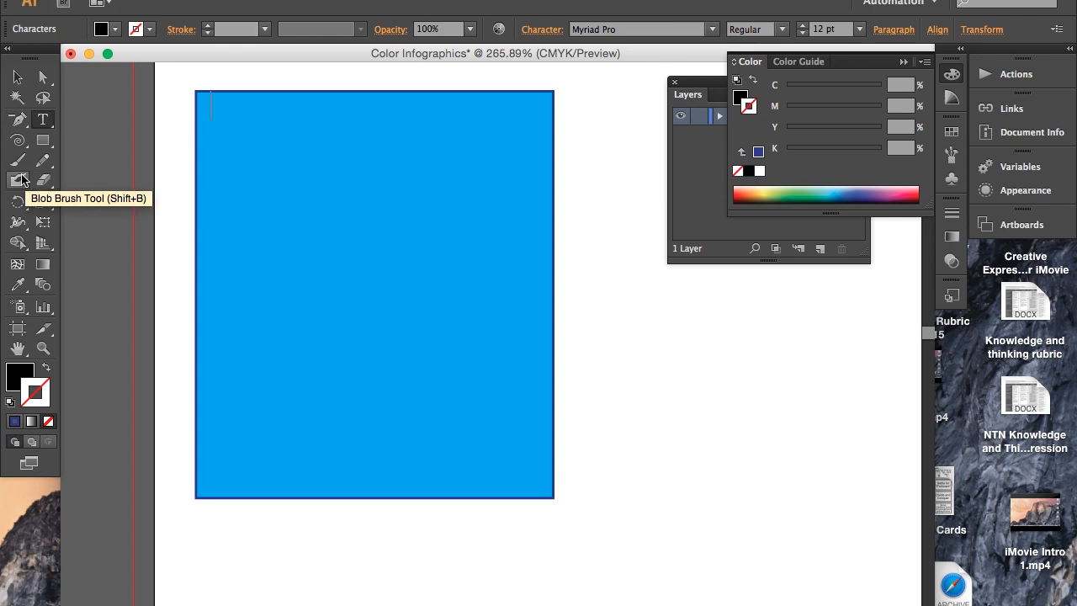
# - Start a new line of point text near the upper edge of the cyan rectangle with the Type tool
pyautogui.click(19, 140)
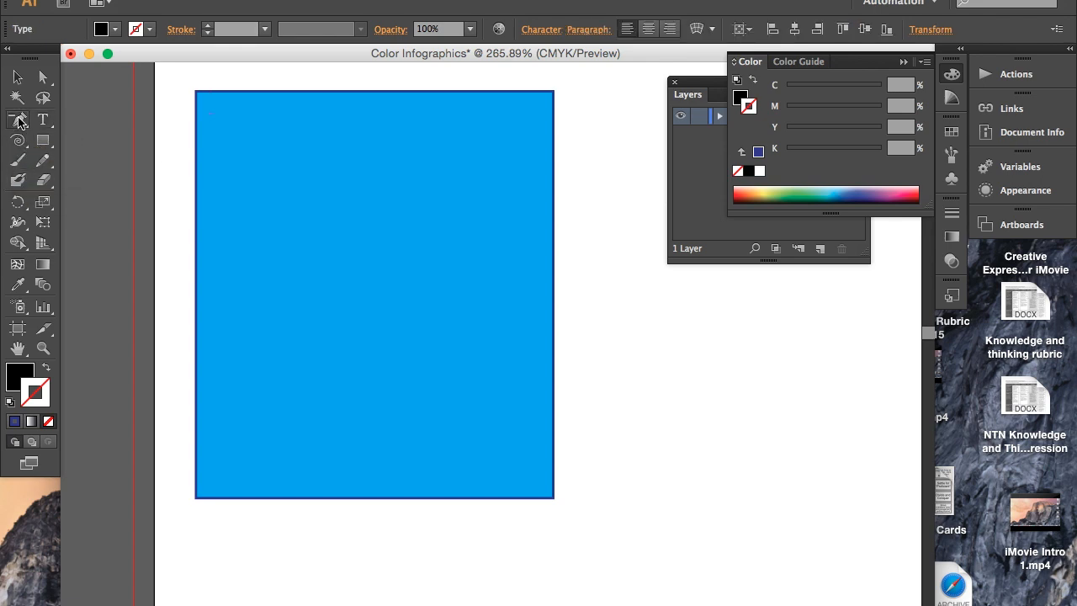
pyautogui.click(42, 120)
pyautogui.click(22, 123)
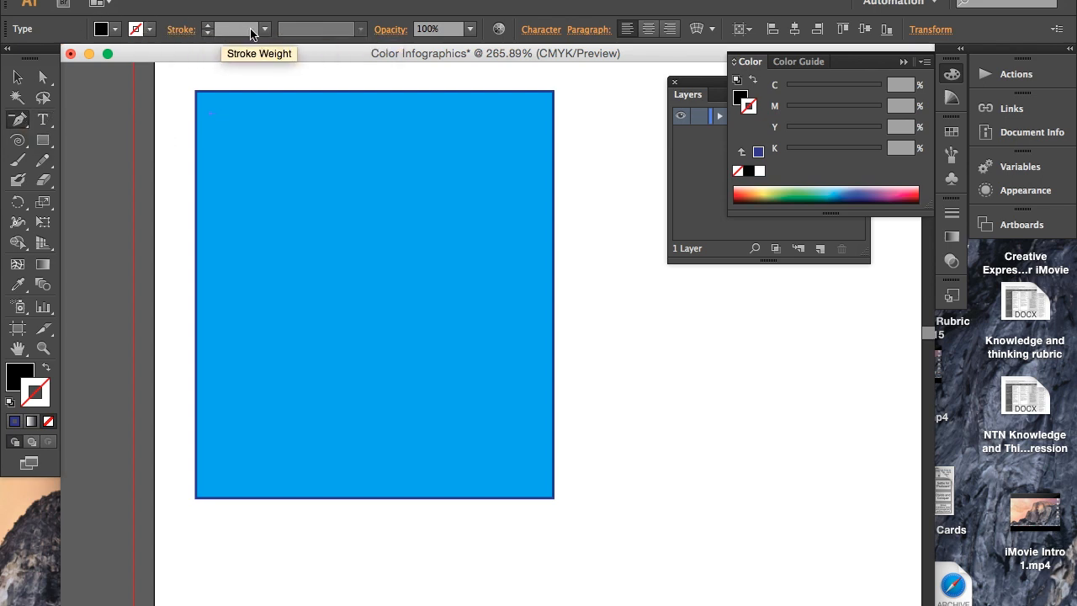
pyautogui.click(51, 124)
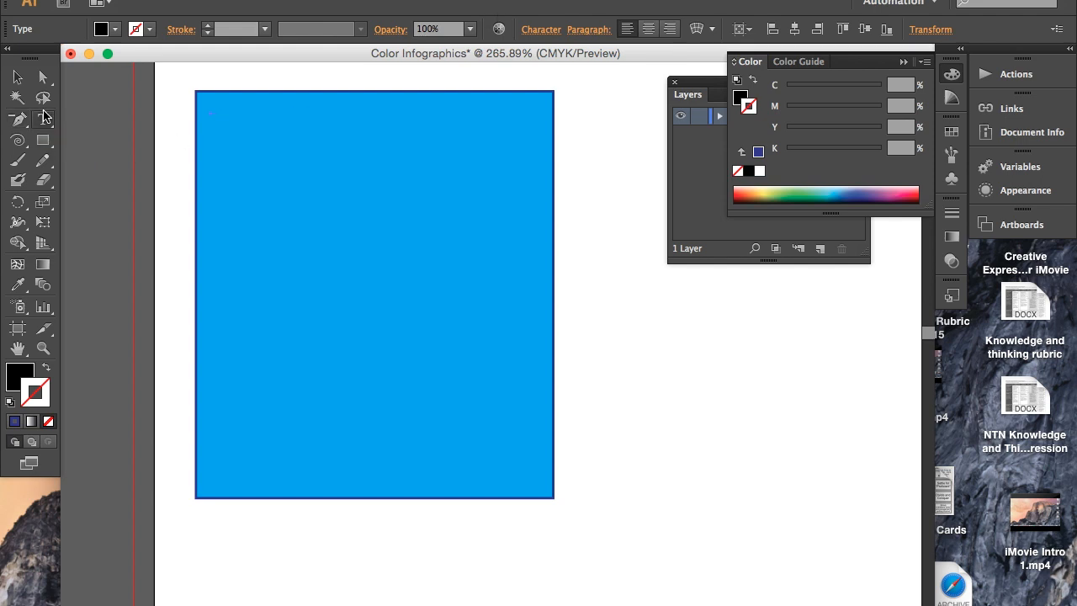
pyautogui.click(232, 114)
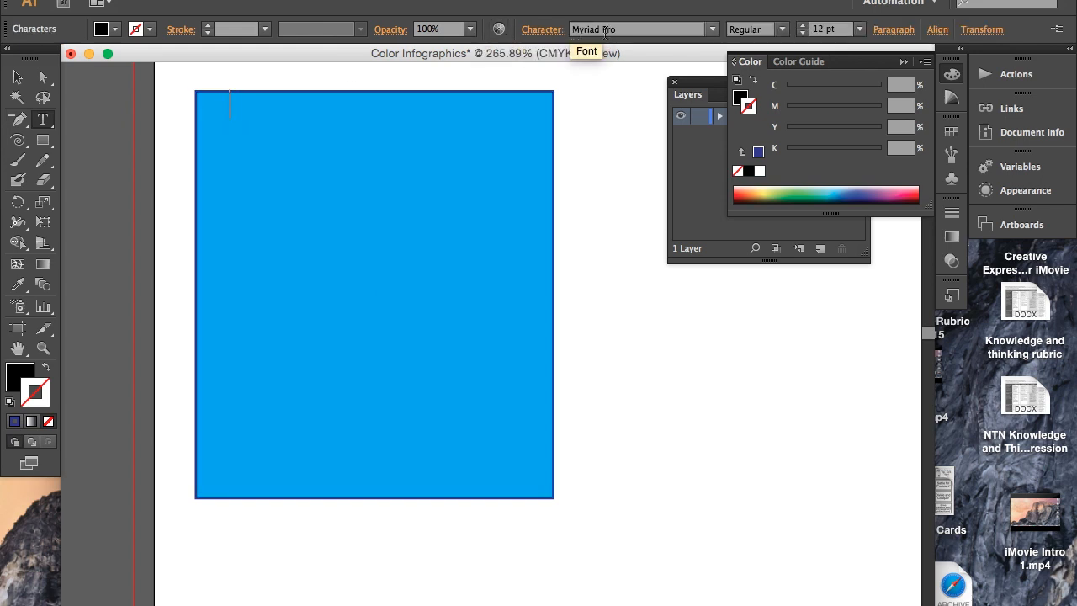
# - Set the new text's font to Helvetica with the Bold style
pyautogui.click(714, 30)
pyautogui.scroll(5, 673, 269)
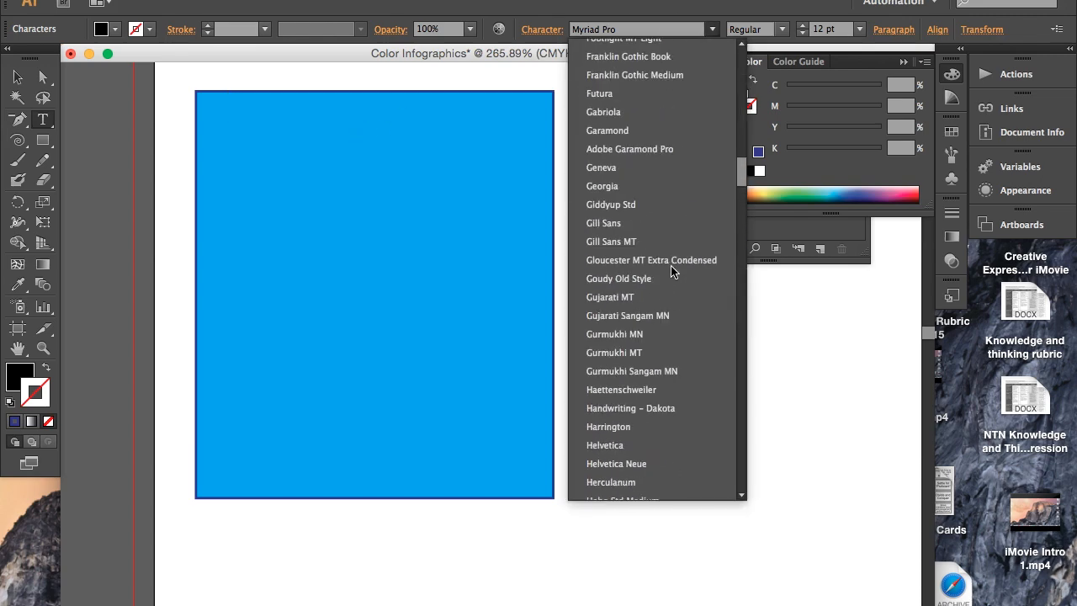
pyautogui.scroll(-5, 672, 272)
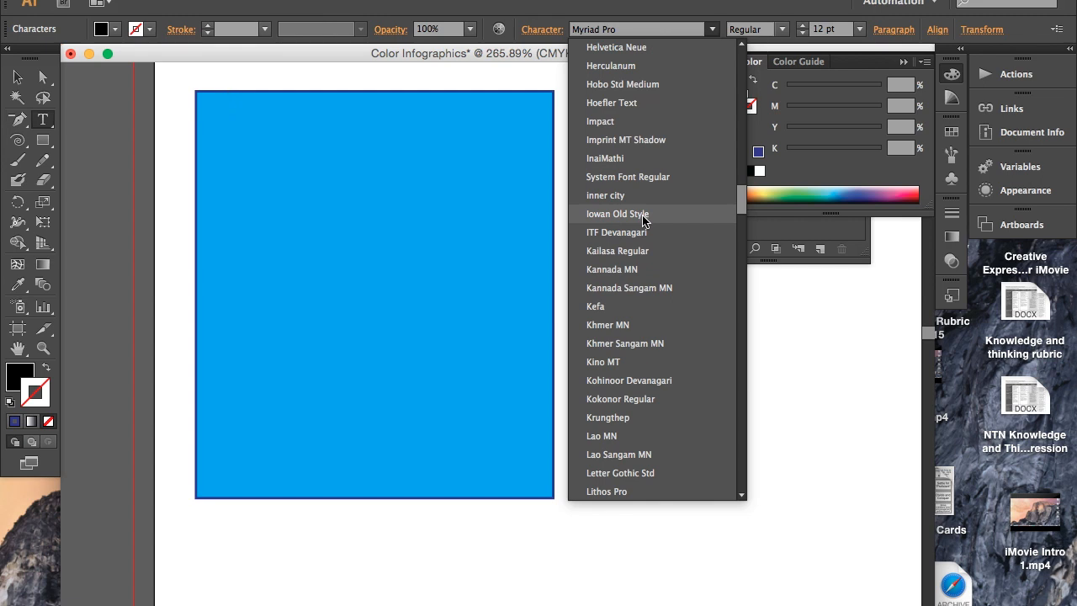
pyautogui.scroll(3, 632, 126)
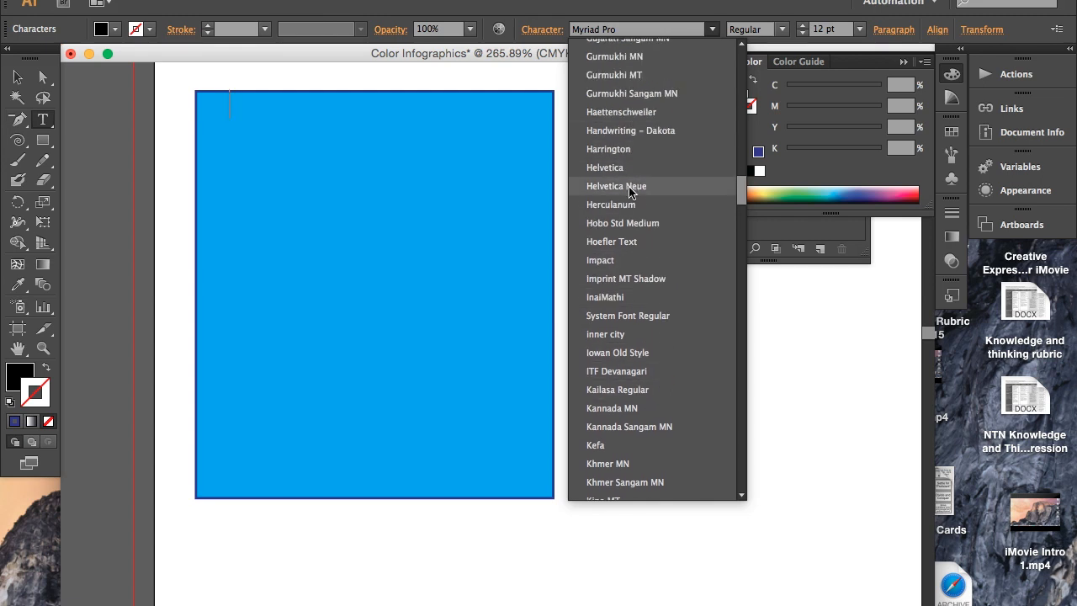
pyautogui.click(627, 164)
pyautogui.click(782, 30)
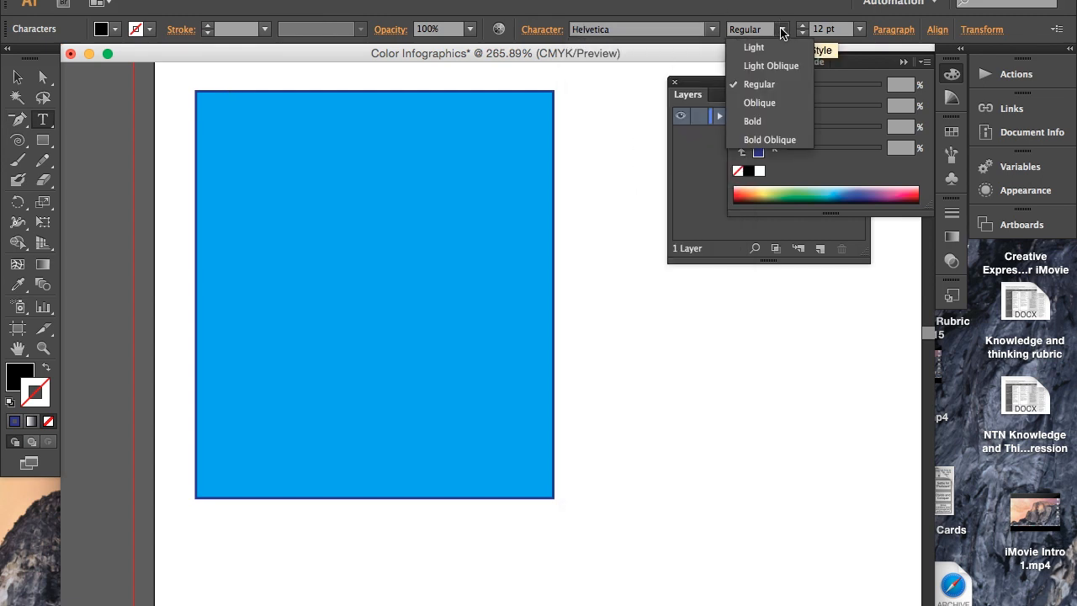
pyautogui.click(763, 120)
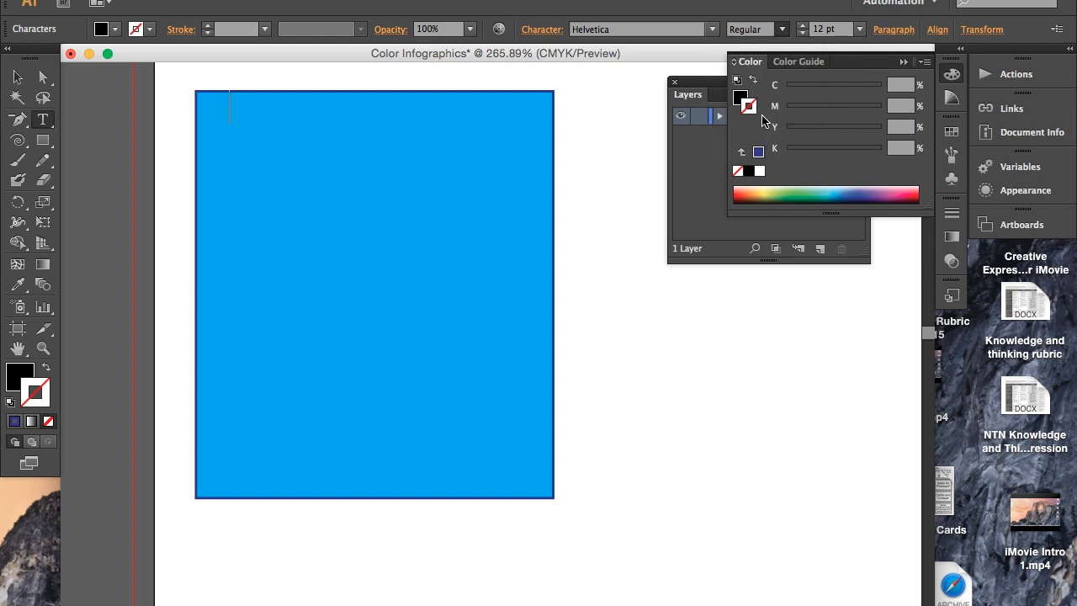
# - Set the font size to 12 pt and enter the heading text "Blue" in the cyan rectangle
pyautogui.click(801, 25)
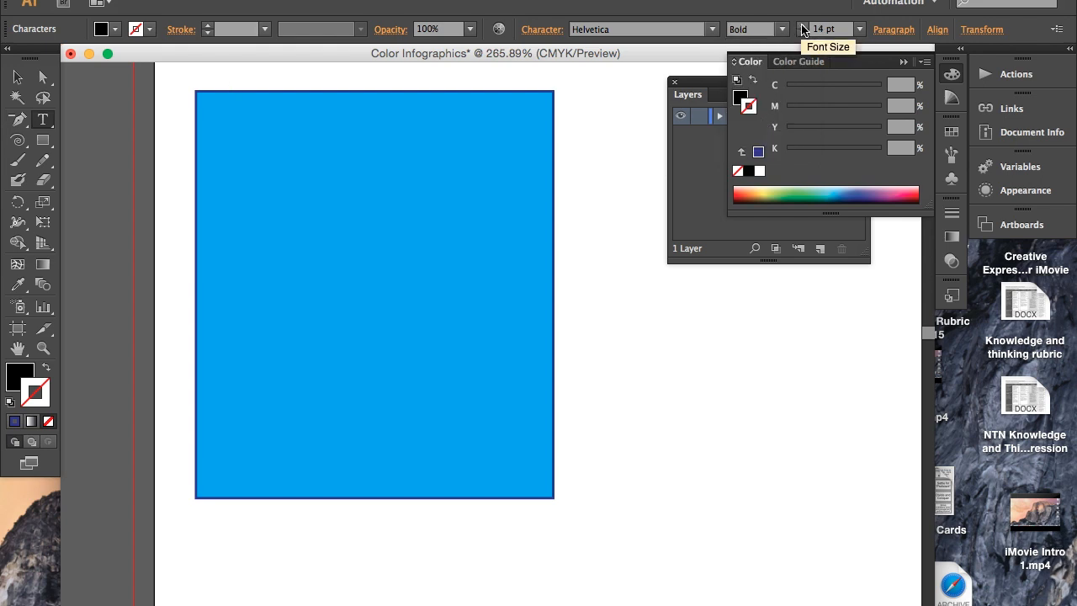
pyautogui.click(803, 34)
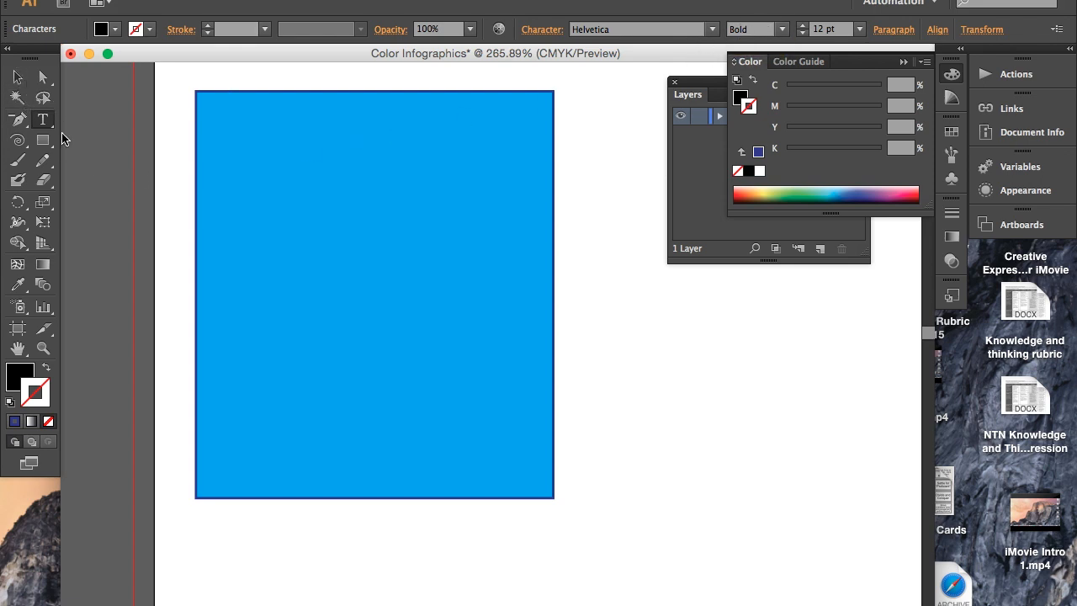
pyautogui.write('lue')
pyautogui.moveTo(291, 105); pyautogui.dragTo(193, 108)
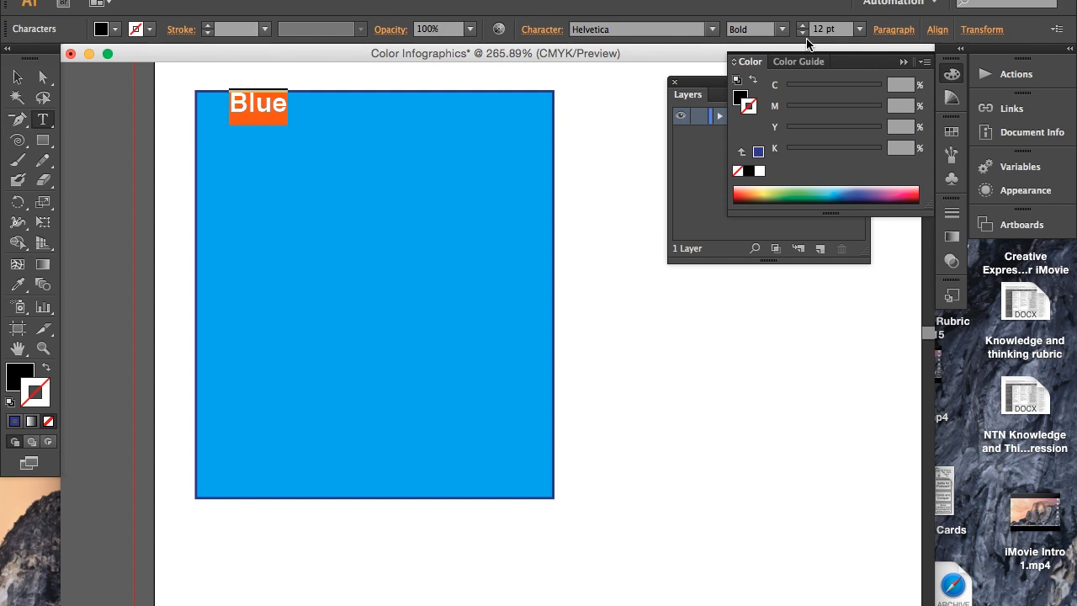
pyautogui.click(230, 108)
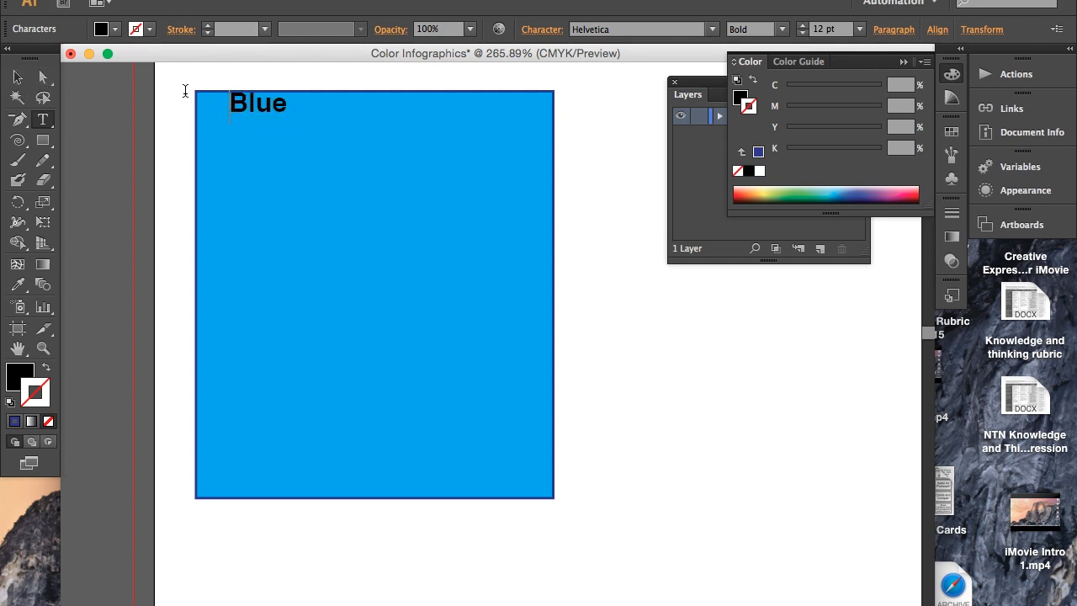
# - Try to enlarge the heading "Blue" by stretching its bounding box
pyautogui.click(17, 76)
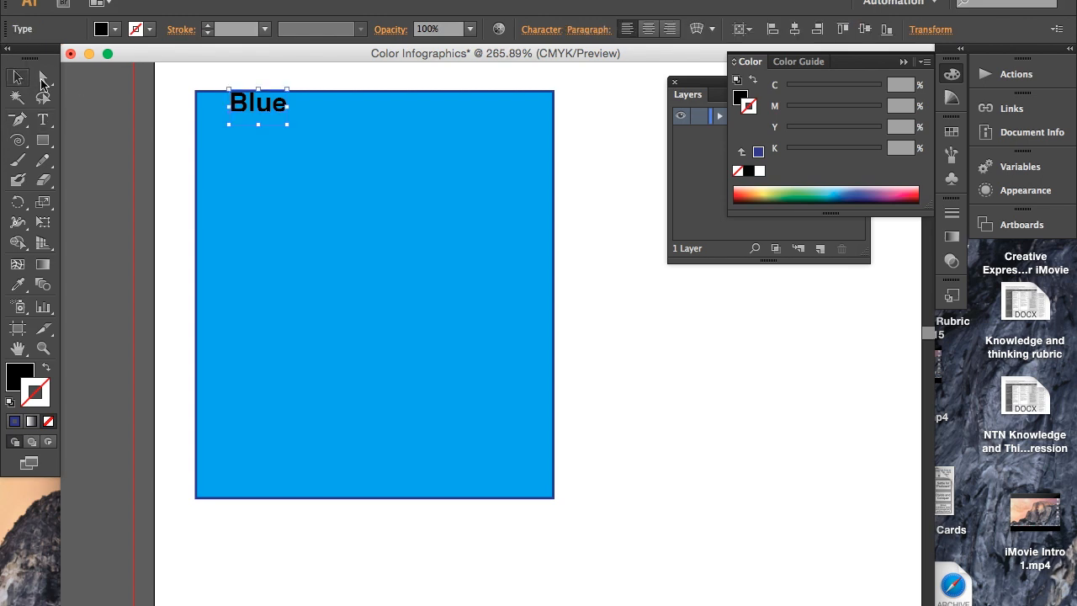
pyautogui.moveTo(289, 125); pyautogui.dragTo(473, 197)
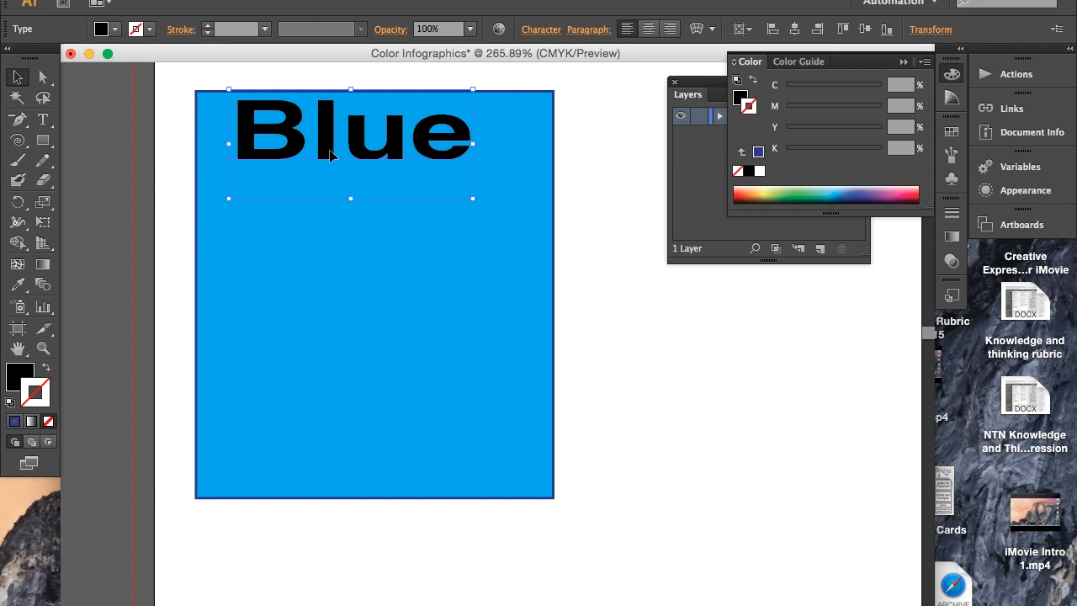
pyautogui.press('super+z')
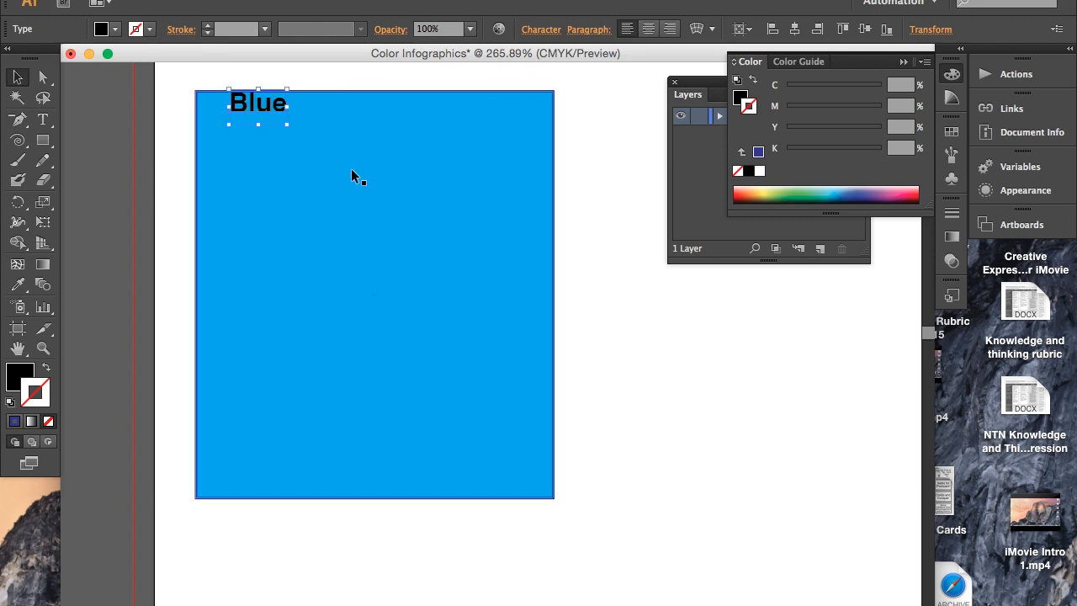
# - Increase the font size of the whole heading "Blue" to 26 pt
pyautogui.doubleClick(279, 107)
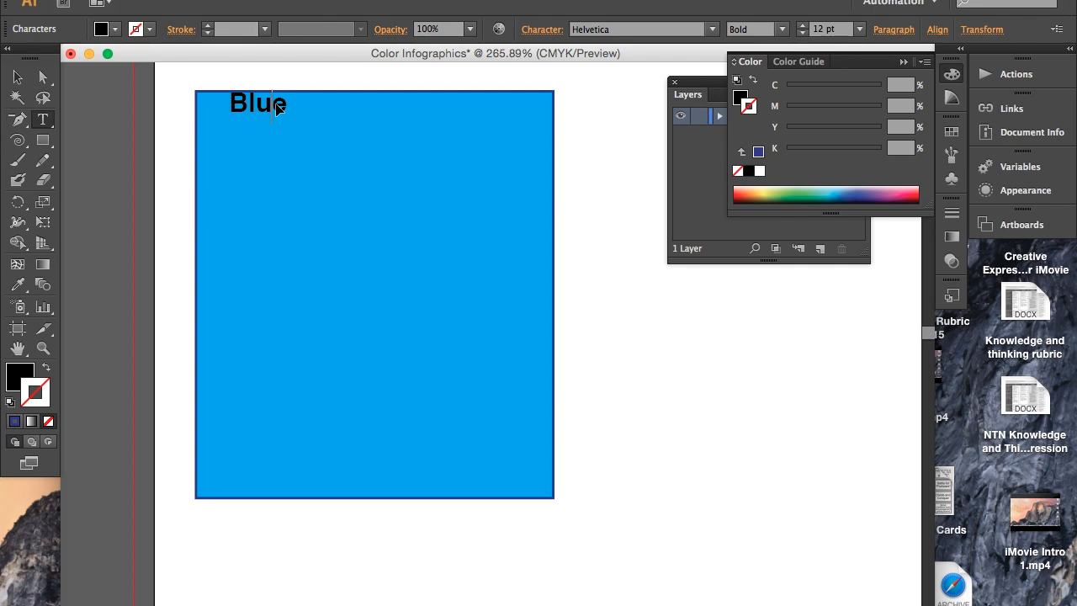
pyautogui.moveTo(289, 103); pyautogui.dragTo(210, 101)
pyautogui.click(803, 26)
pyautogui.click(803, 26)
pyautogui.click(803, 26)
pyautogui.click(803, 27)
pyautogui.click(804, 26)
pyautogui.click(803, 26)
pyautogui.click(804, 26)
pyautogui.click(803, 26)
pyautogui.click(803, 26)
pyautogui.click(803, 27)
pyautogui.click(803, 26)
pyautogui.click(804, 26)
# - Move the heading "Blue" into the upper-left corner of the cyan rectangle
pyautogui.click(18, 76)
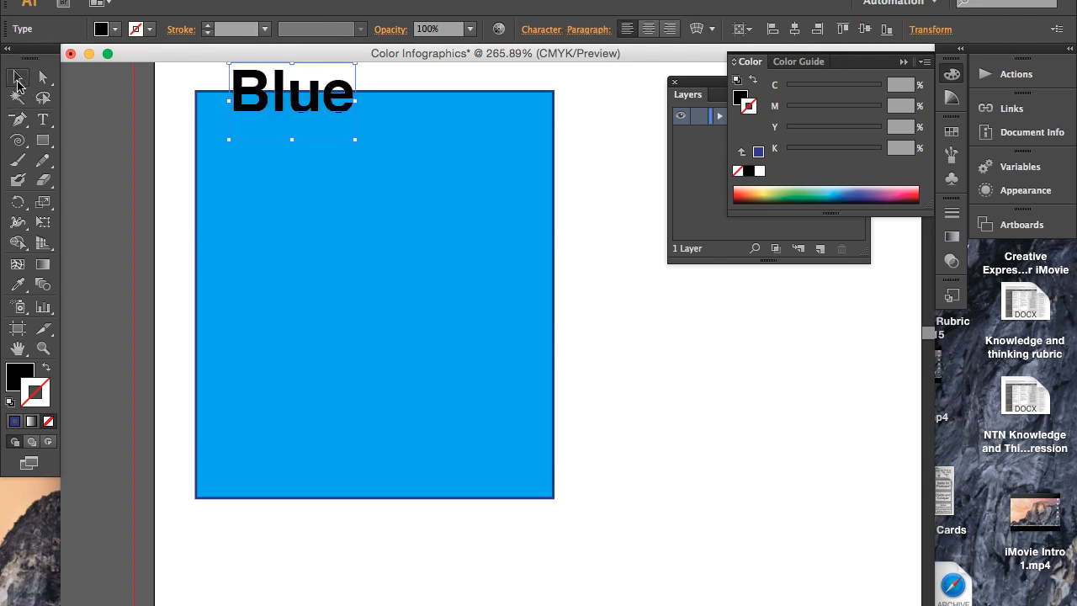
pyautogui.moveTo(307, 111); pyautogui.dragTo(253, 117)
pyautogui.click(356, 221)
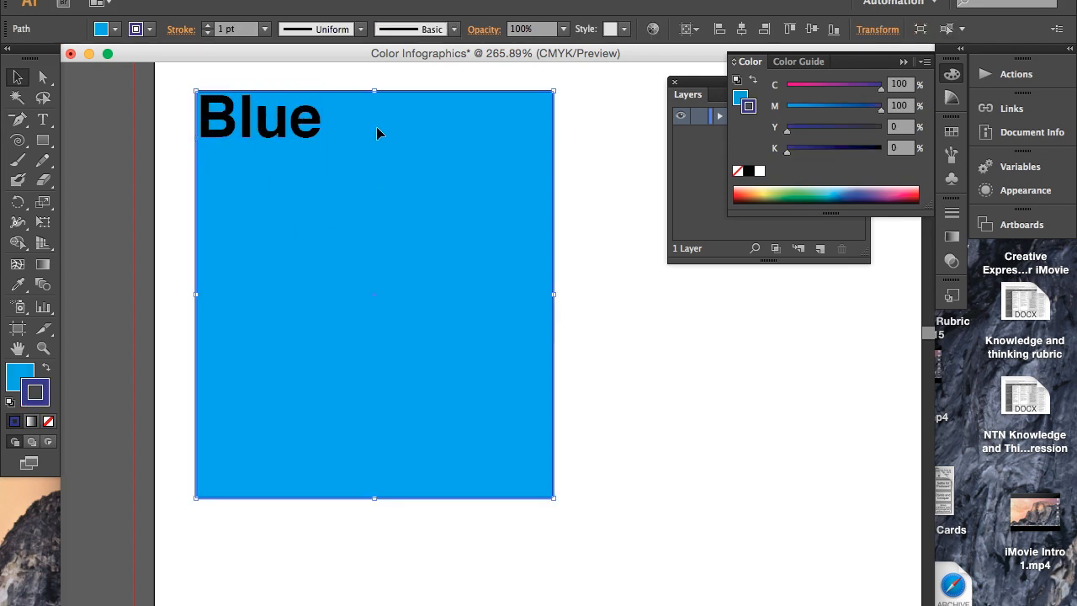
# - Start a second line of point text just below the heading "Blue" and set its opacity to 80%
pyautogui.click(43, 120)
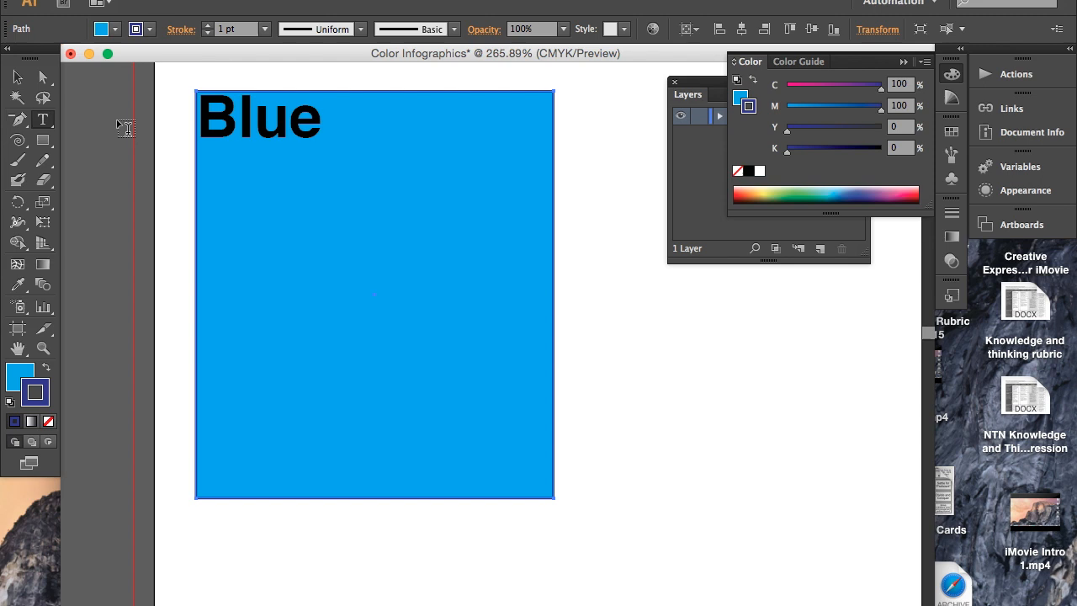
pyautogui.click(292, 178)
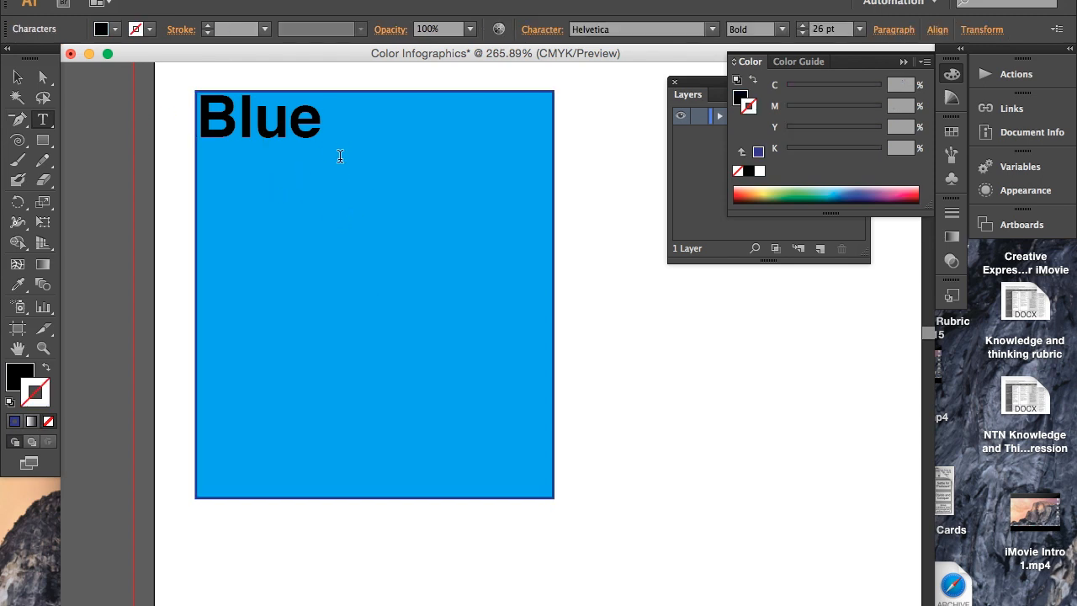
pyautogui.click(469, 29)
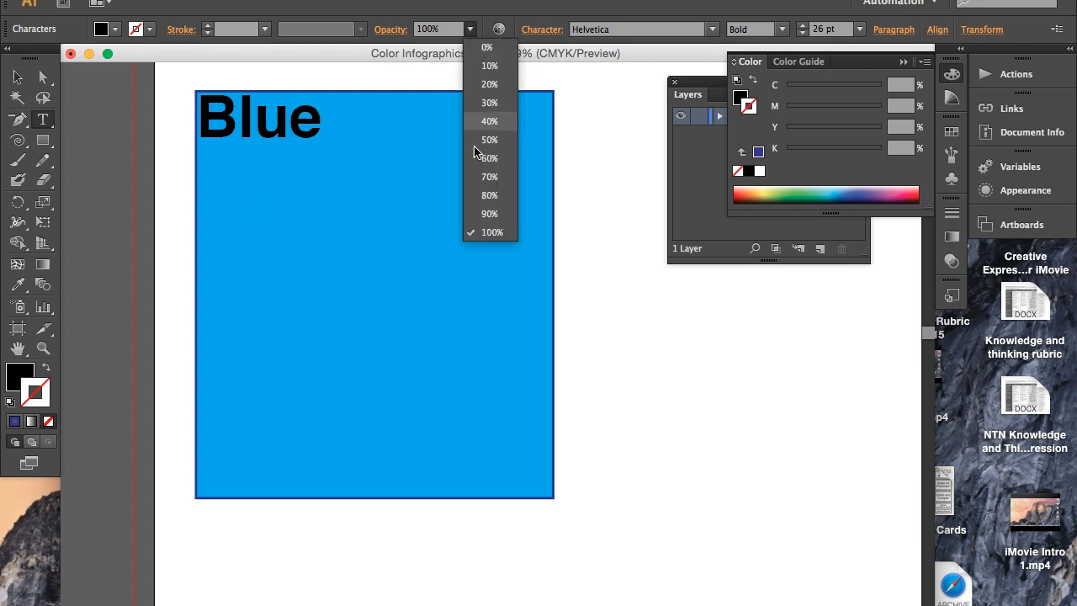
pyautogui.click(508, 195)
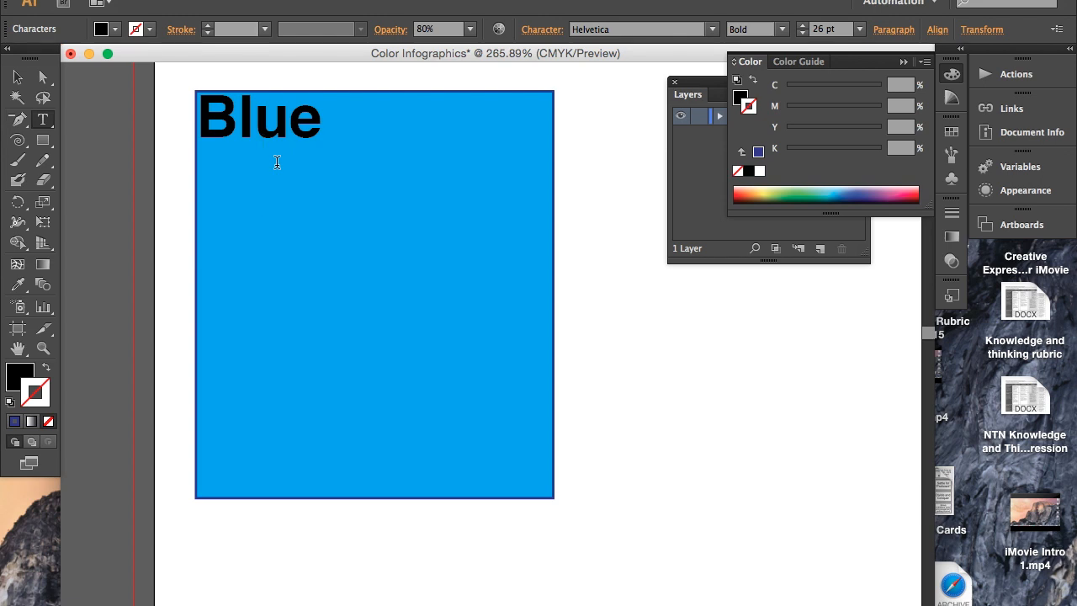
# - Enter "the calming color" as the subheading text below "Blue"
pyautogui.write('the calming')
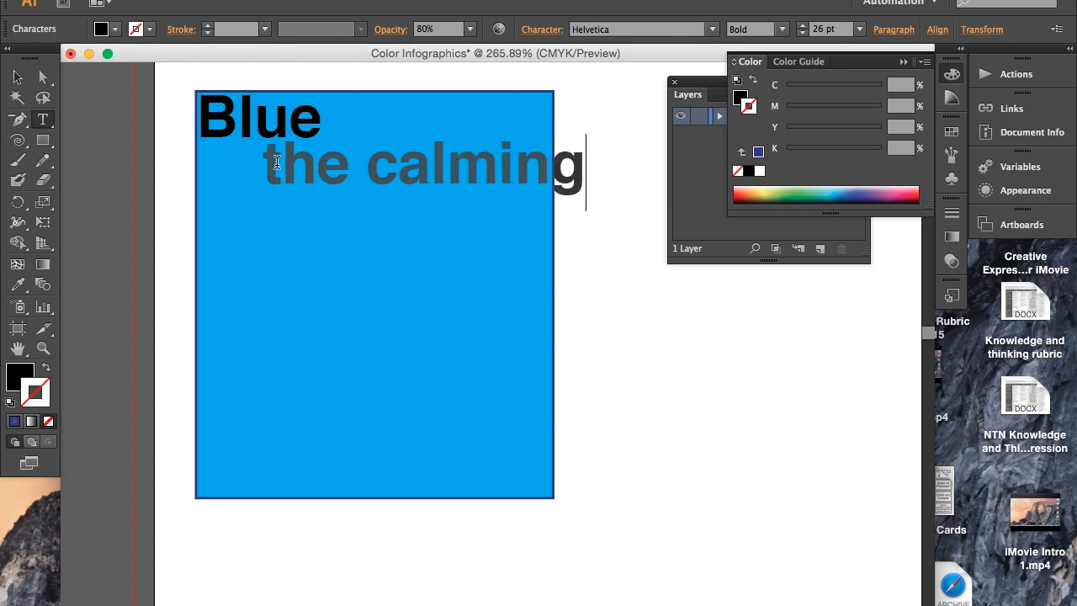
pyautogui.write('ef')
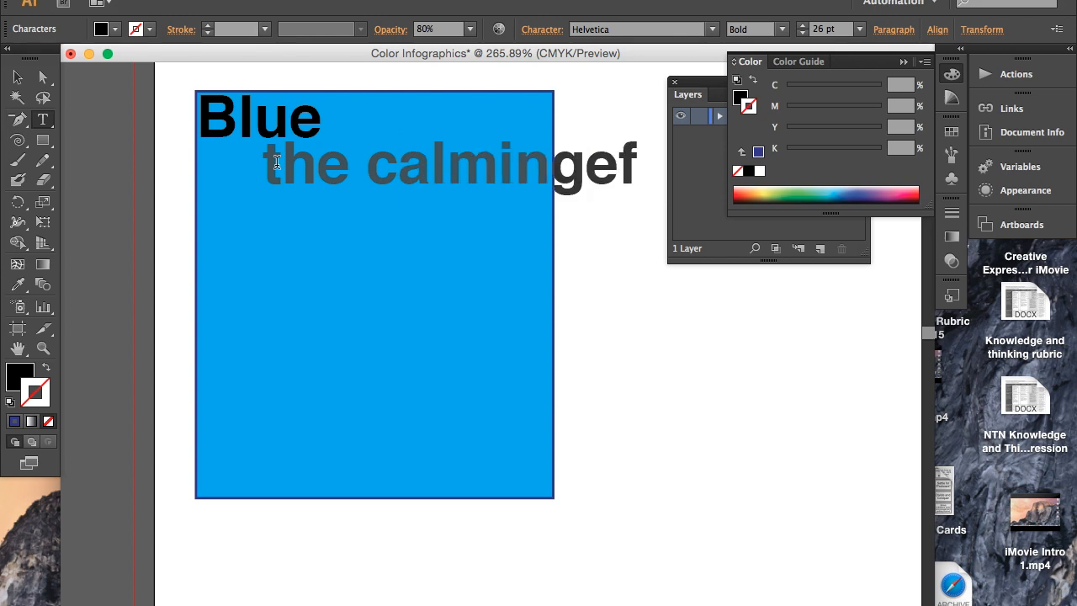
pyautogui.write('fo')
pyautogui.press('BackSpace')
pyautogui.press('BackSpace')
pyautogui.press('BackSpace')
pyautogui.press('BackSpace')
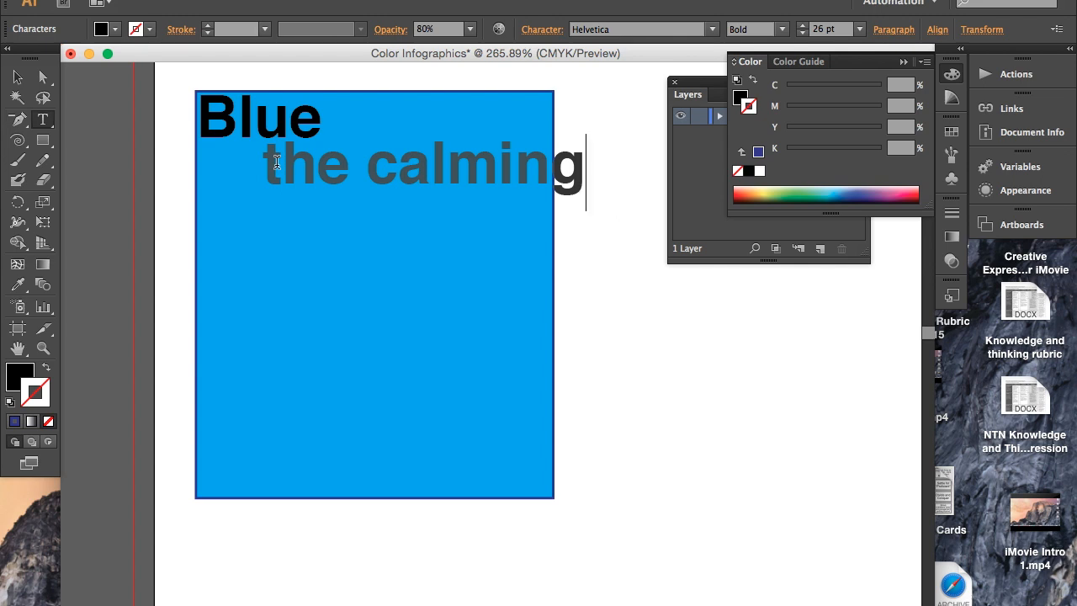
pyautogui.write('co')
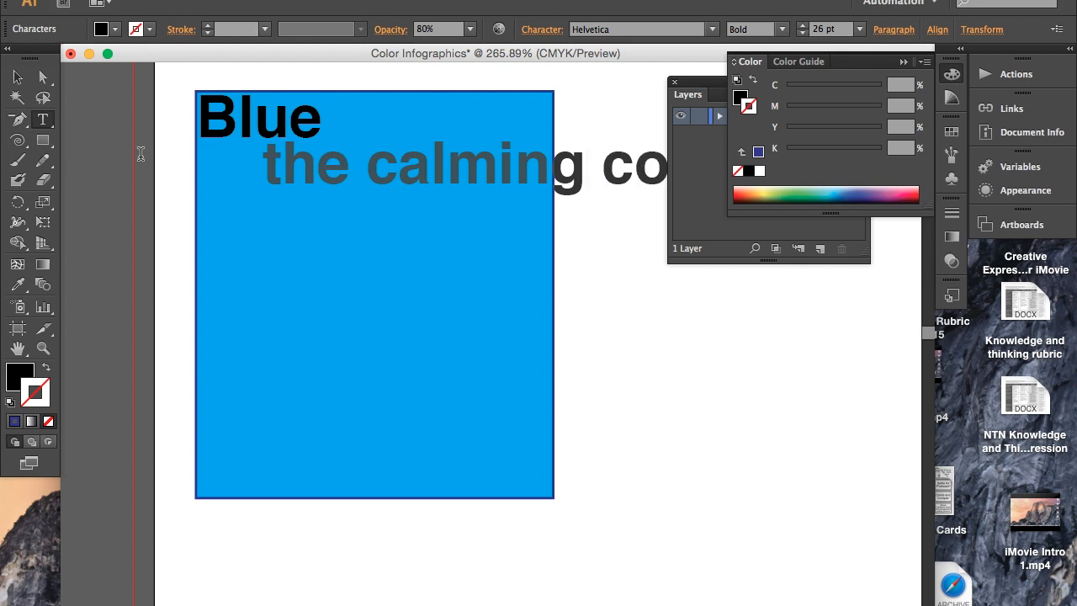
# - Move the Layers panel below the subheading and collapse the Color panel to uncover the whole line
pyautogui.moveTo(264, 165); pyautogui.dragTo(728, 202)
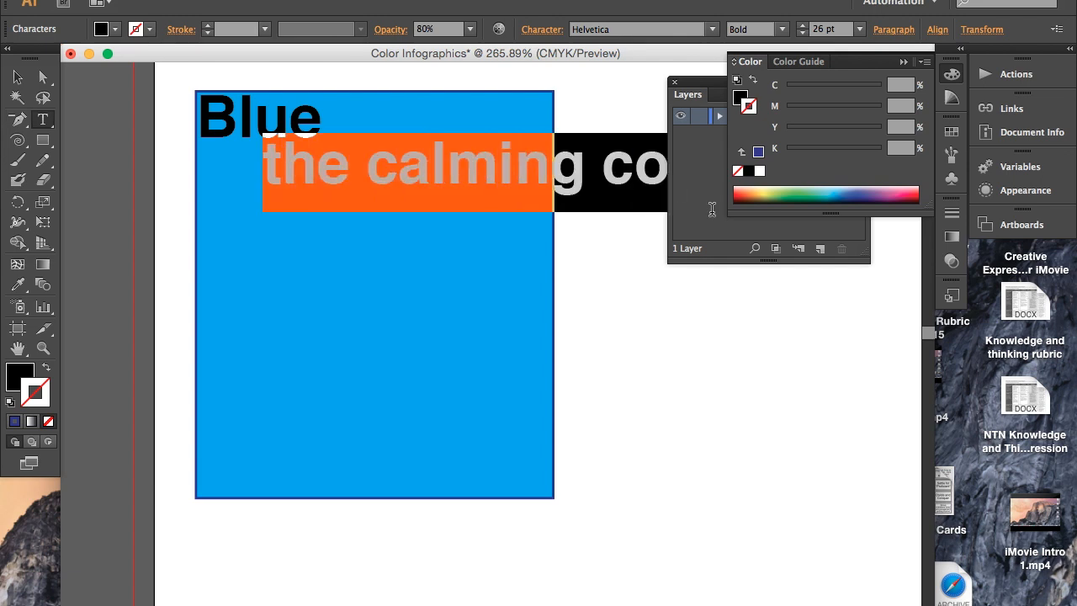
pyautogui.moveTo(686, 94); pyautogui.dragTo(663, 242)
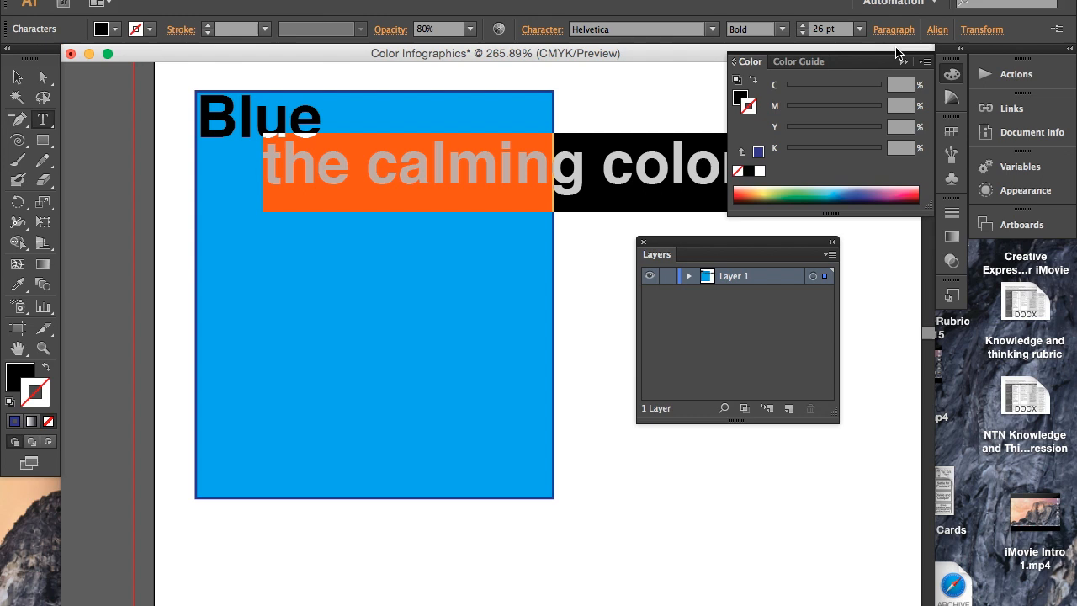
pyautogui.click(903, 61)
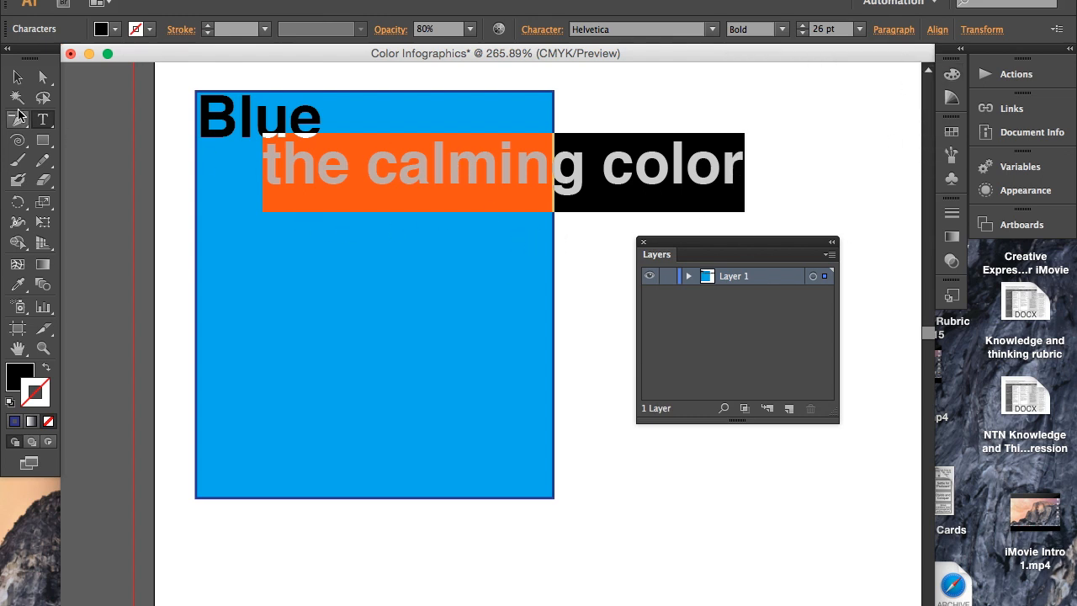
pyautogui.click(18, 76)
pyautogui.click(581, 367)
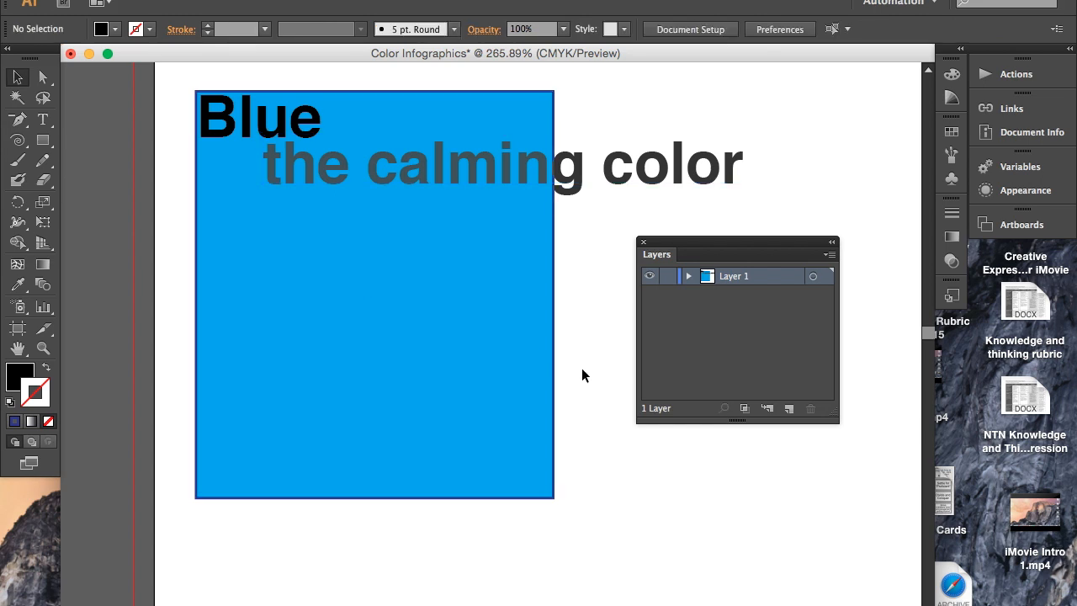
# - Try to fit the subheading inside the cyan rectangle by squeezing its bounding box
pyautogui.click(573, 183)
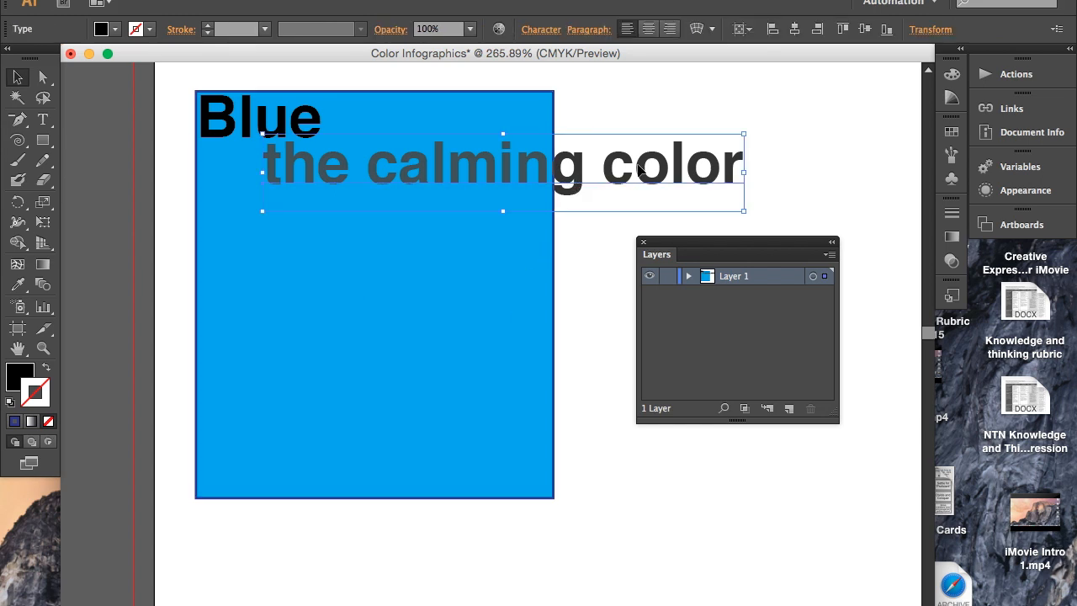
pyautogui.moveTo(745, 215); pyautogui.dragTo(547, 229)
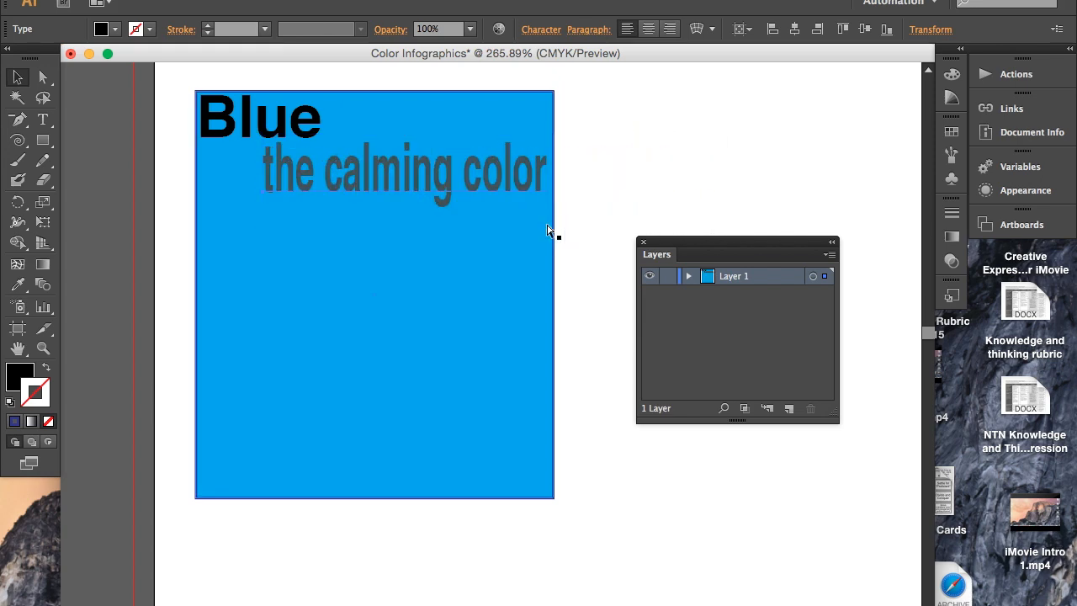
pyautogui.press('super+z')
# - Reduce the font size of the whole subheading "the calming color" to 16 pt
pyautogui.doubleClick(729, 173)
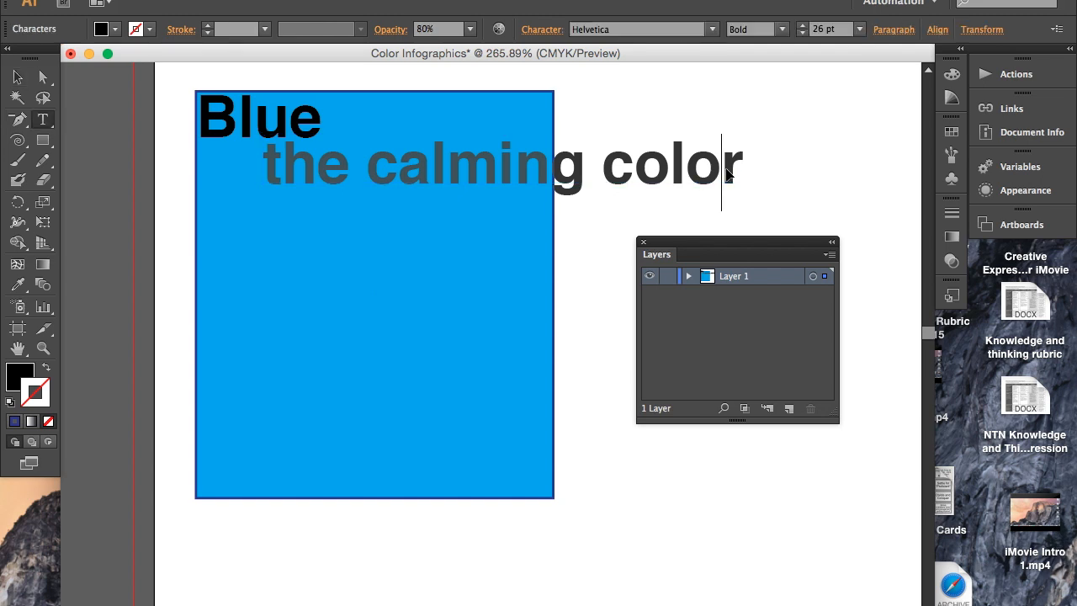
pyautogui.moveTo(736, 167); pyautogui.dragTo(260, 204)
pyautogui.click(802, 34)
pyautogui.click(802, 35)
pyautogui.click(802, 35)
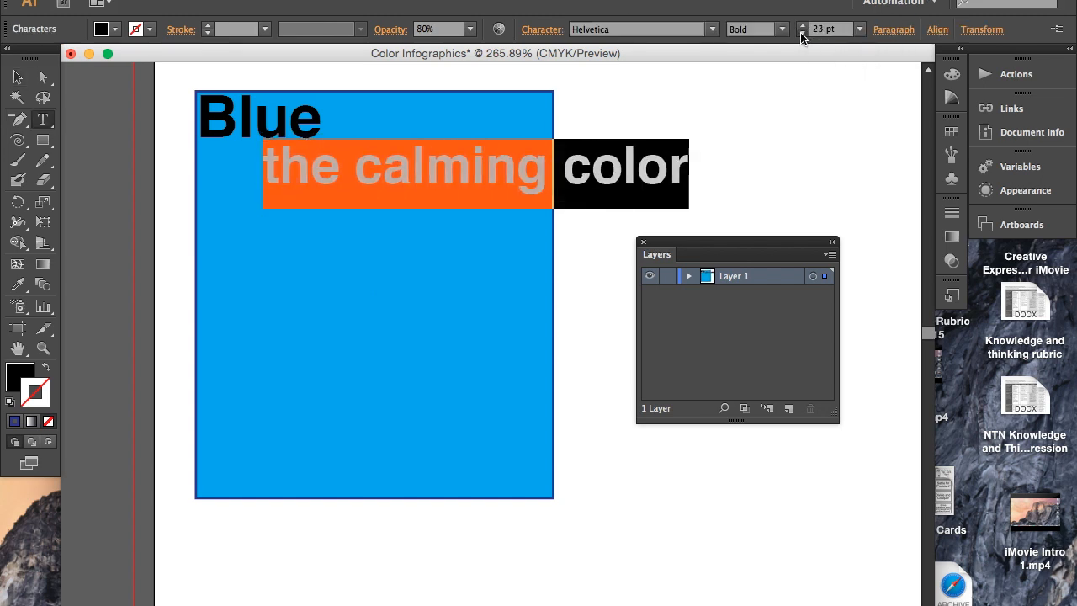
pyautogui.click(802, 34)
pyautogui.click(802, 34)
pyautogui.click(802, 35)
pyautogui.click(802, 35)
pyautogui.click(802, 35)
pyautogui.click(802, 34)
pyautogui.click(802, 35)
pyautogui.click(802, 34)
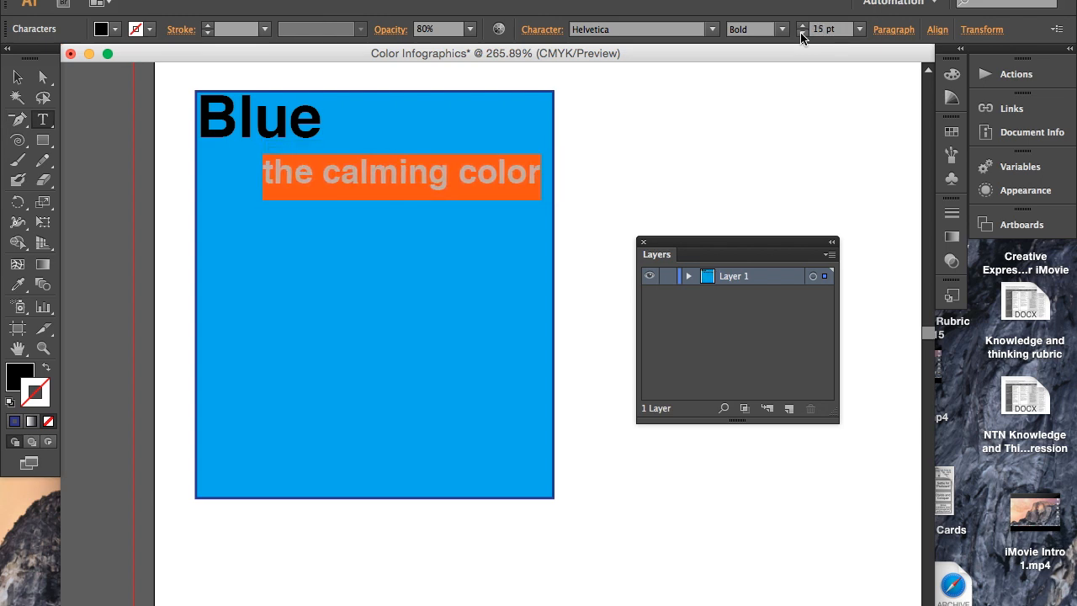
pyautogui.click(802, 24)
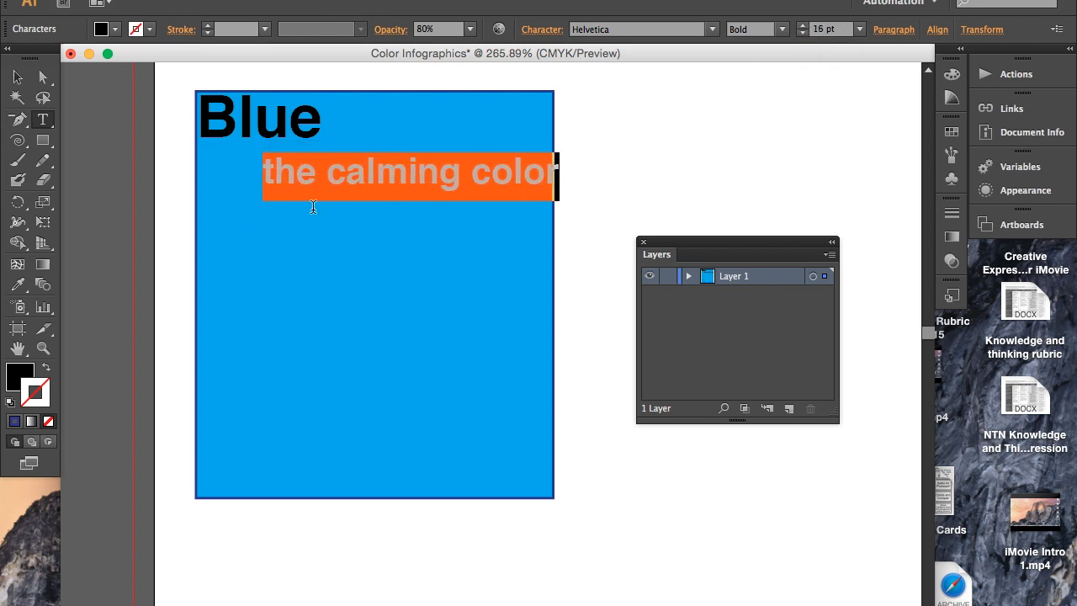
# - Move the subheading up beneath "Blue" so it sits fully inside the cyan rectangle, and deselect it
pyautogui.click(18, 77)
pyautogui.moveTo(319, 174)
pyautogui.mouseDown()
pyautogui.moveTo(307, 172)
pyautogui.moveTo(309, 157)
pyautogui.mouseUp()
pyautogui.click(588, 163)
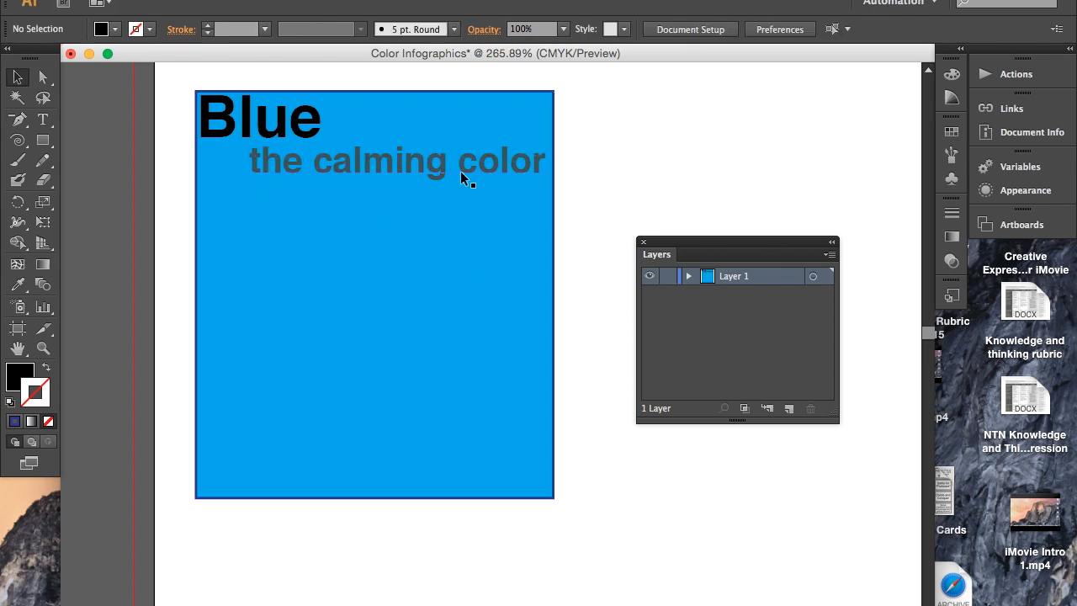
# - Place the Layers panel beside the cyan rectangle and examine which objects Layer 1 contains
pyautogui.scroll(-1, 460, 171)
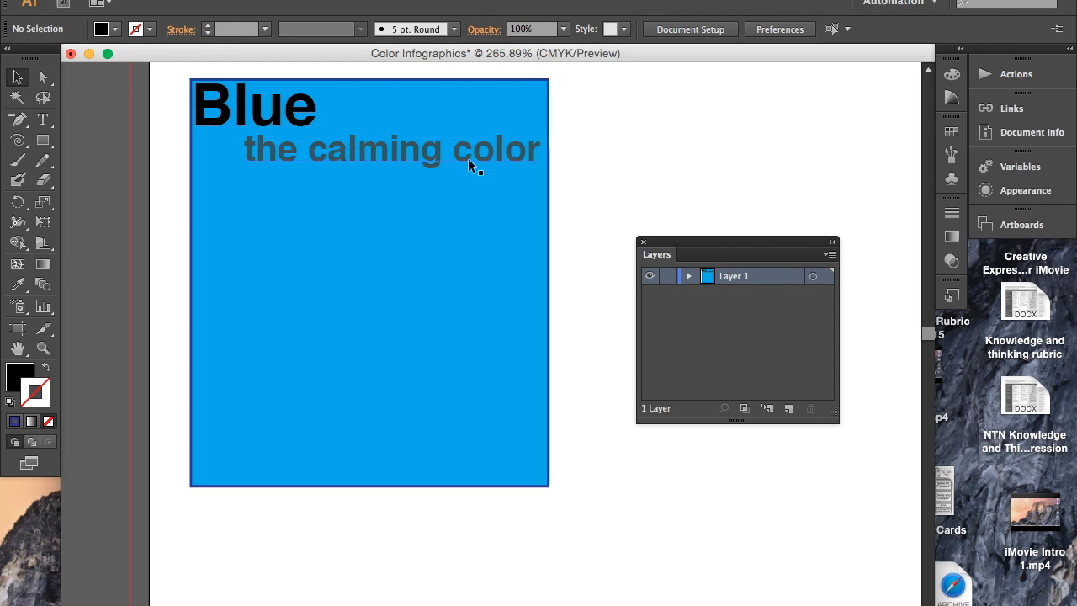
pyautogui.press('super+minus')
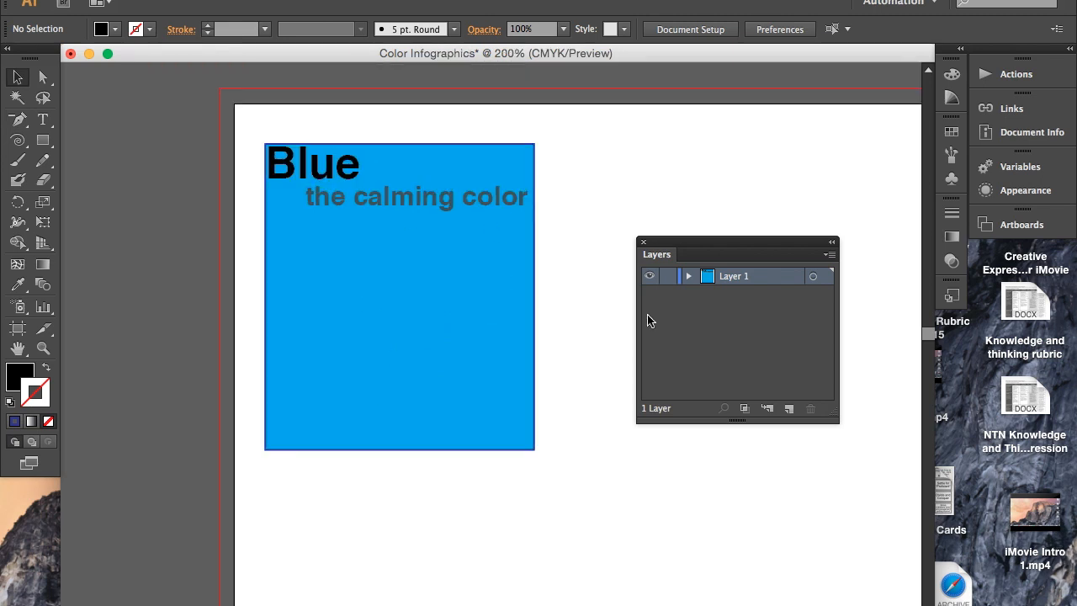
pyautogui.moveTo(693, 244); pyautogui.dragTo(615, 149)
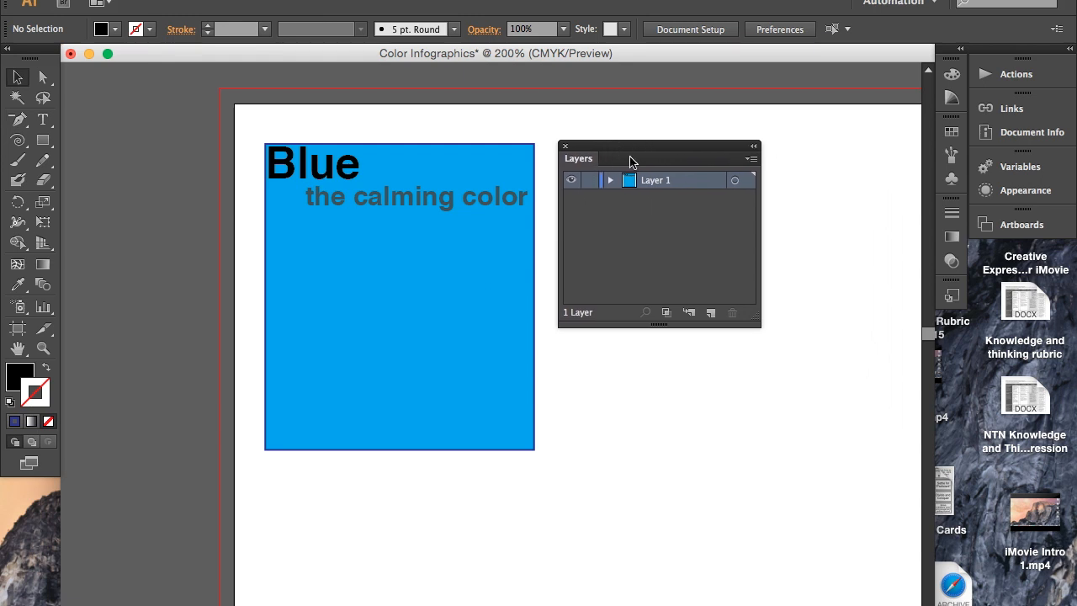
pyautogui.click(612, 180)
pyautogui.click(612, 180)
pyautogui.click(611, 180)
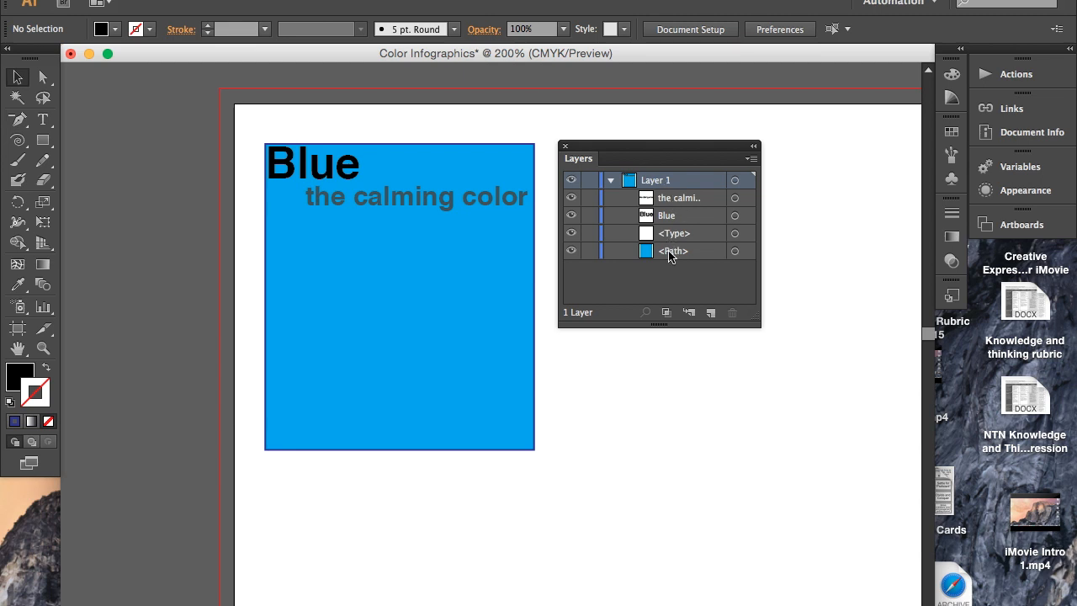
pyautogui.click(612, 180)
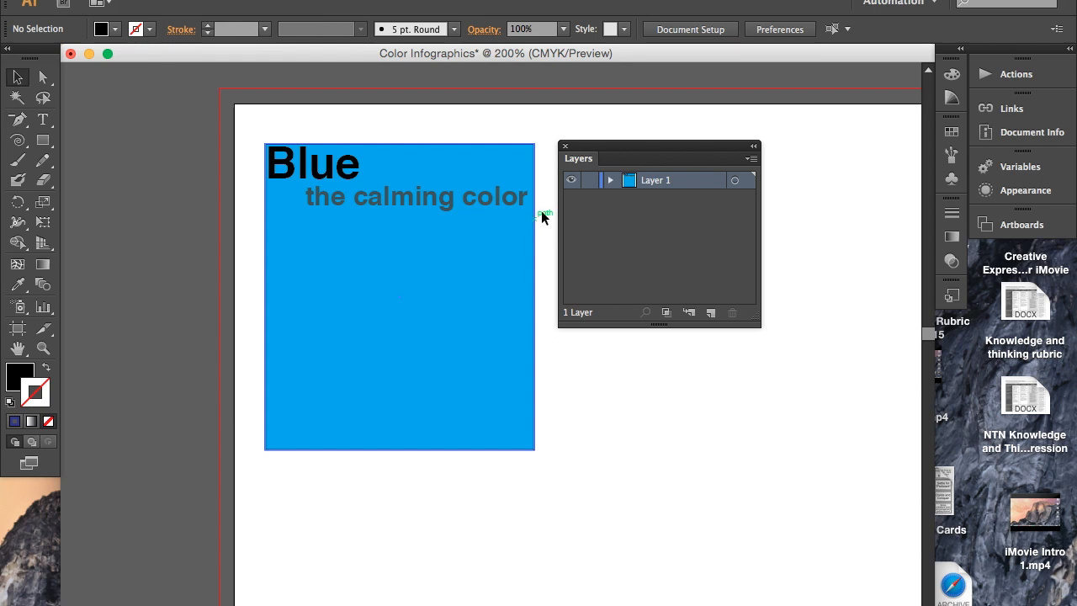
# - Rename Layer 1 as "Blue"
pyautogui.doubleClick(652, 181)
pyautogui.write('Blue')
pyautogui.press('Return')
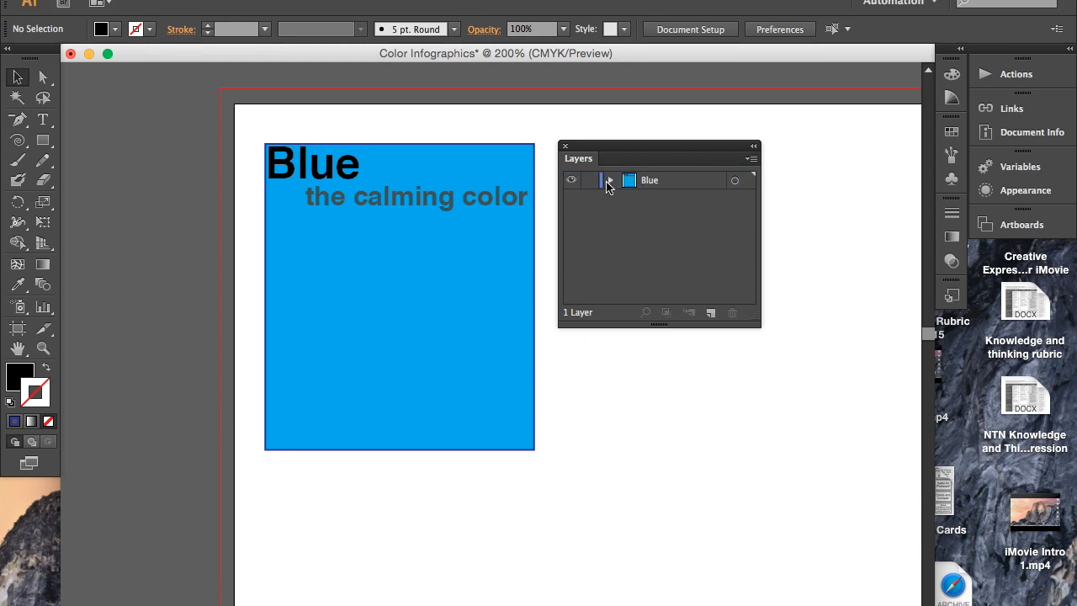
# - Check the Blue layer's objects by toggling their visibility, and delete the empty <Type> object
pyautogui.click(611, 180)
pyautogui.click(674, 199)
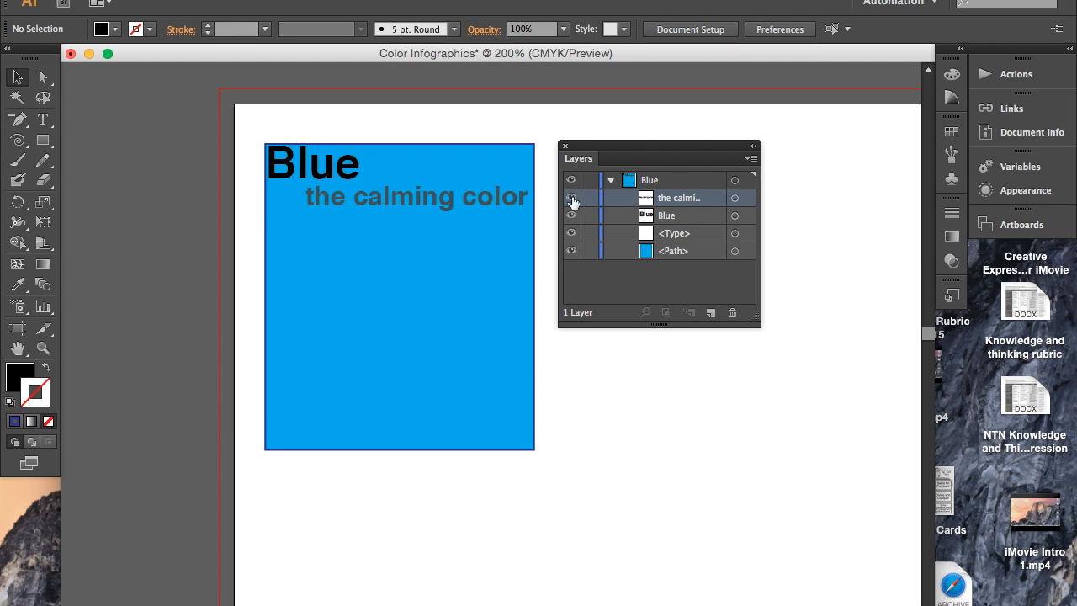
pyautogui.click(572, 199)
pyautogui.click(572, 199)
pyautogui.click(573, 216)
pyautogui.click(573, 216)
pyautogui.click(575, 235)
pyautogui.moveTo(714, 235); pyautogui.dragTo(732, 312)
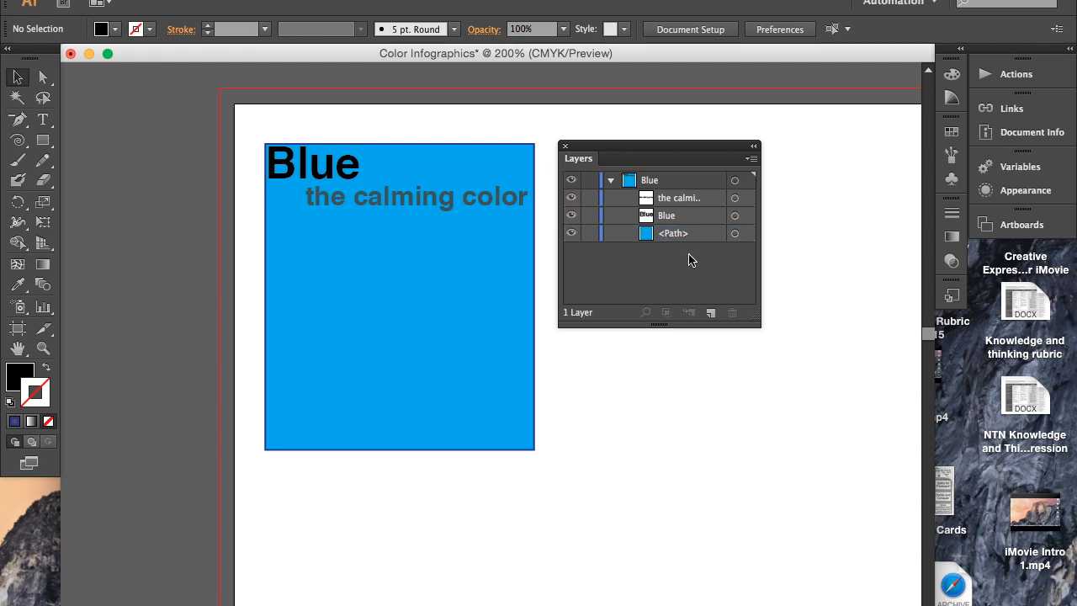
pyautogui.click(572, 235)
pyautogui.click(571, 239)
# - Bring the blank area beside the cyan rectangle into view and add a new layer above the Blue layer
pyautogui.click(281, 295)
pyautogui.hscroll(10, 277, 291)
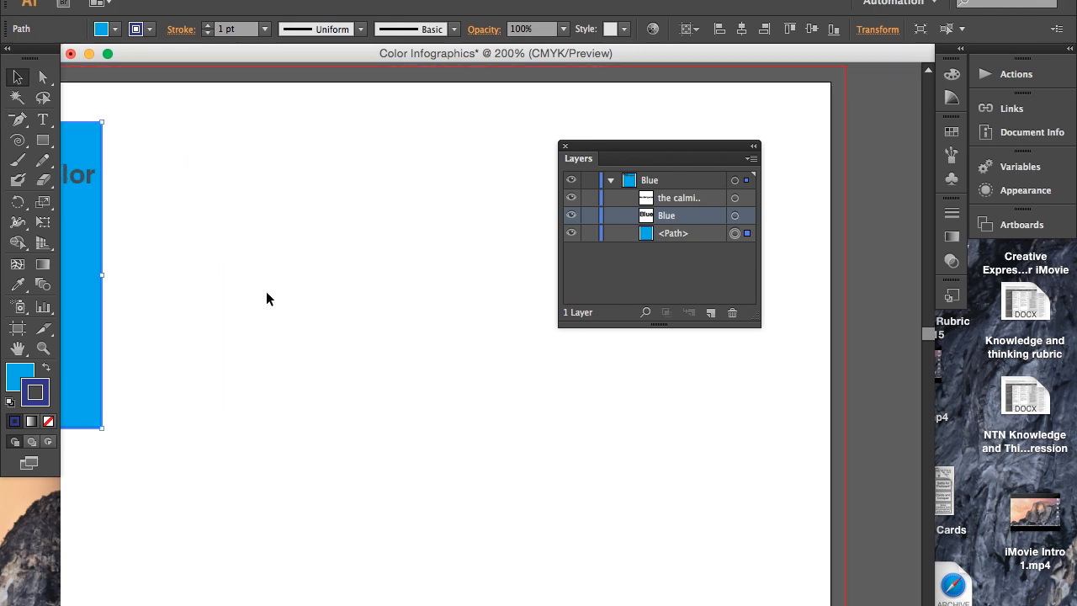
pyautogui.press('super+minus')
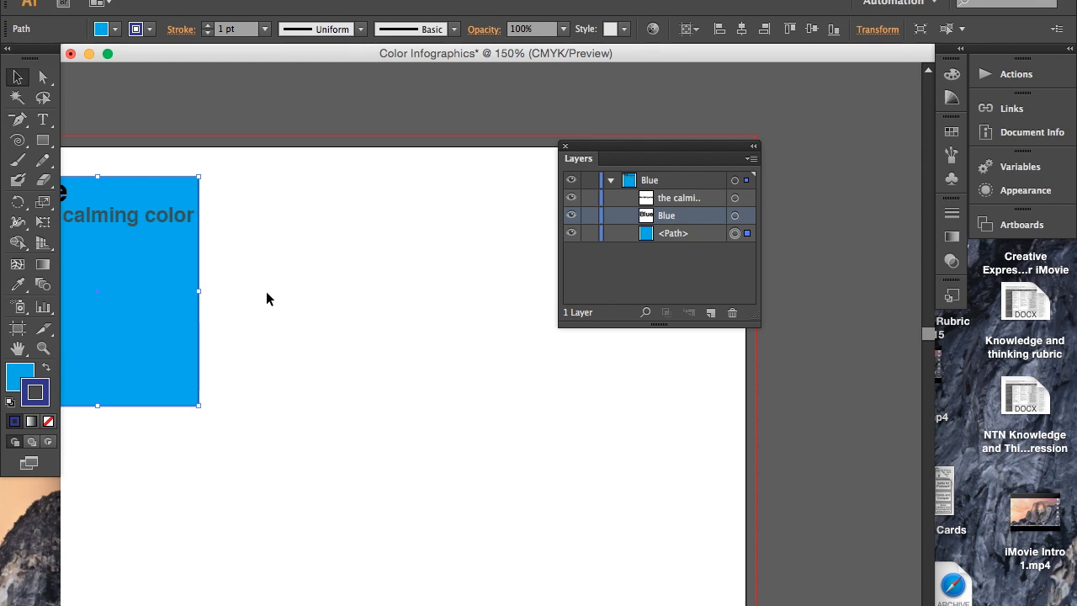
pyautogui.press('super+equal')
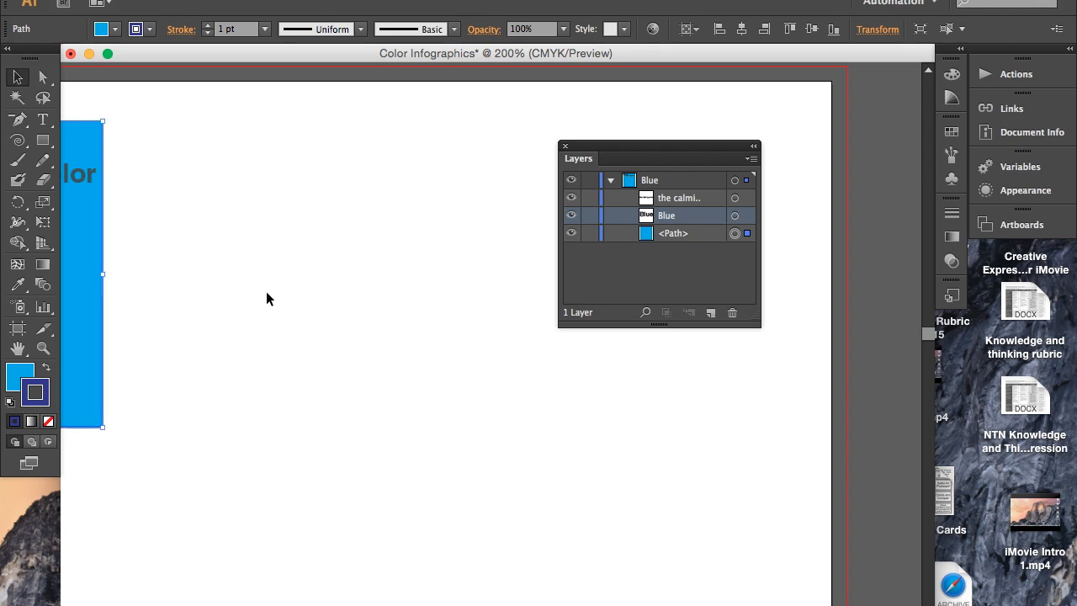
pyautogui.press('super+0')
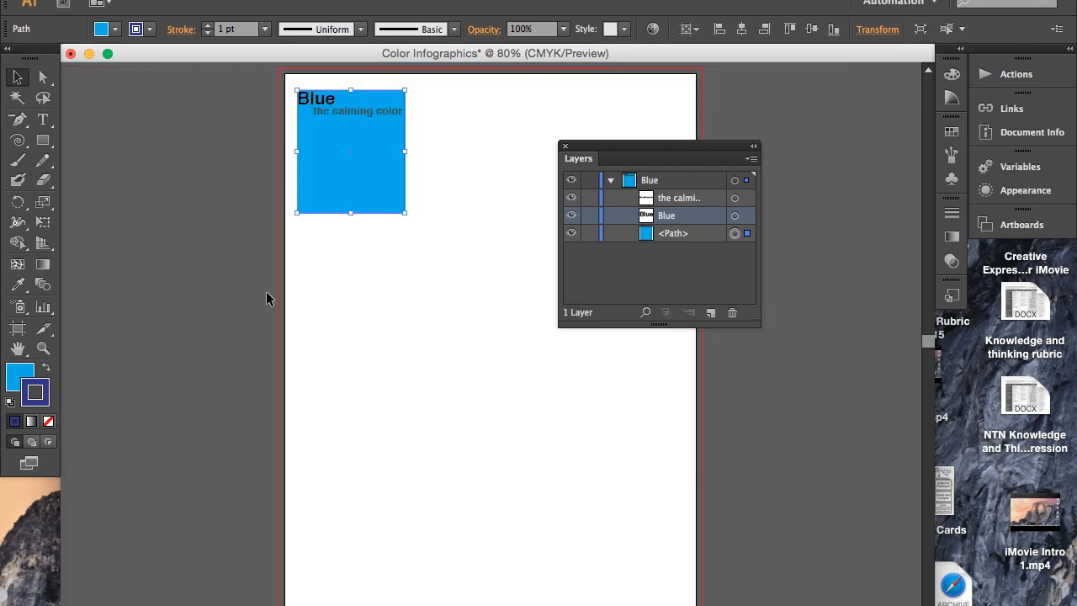
pyautogui.hscroll(2, 379, 285)
pyautogui.scroll(1, 379, 284)
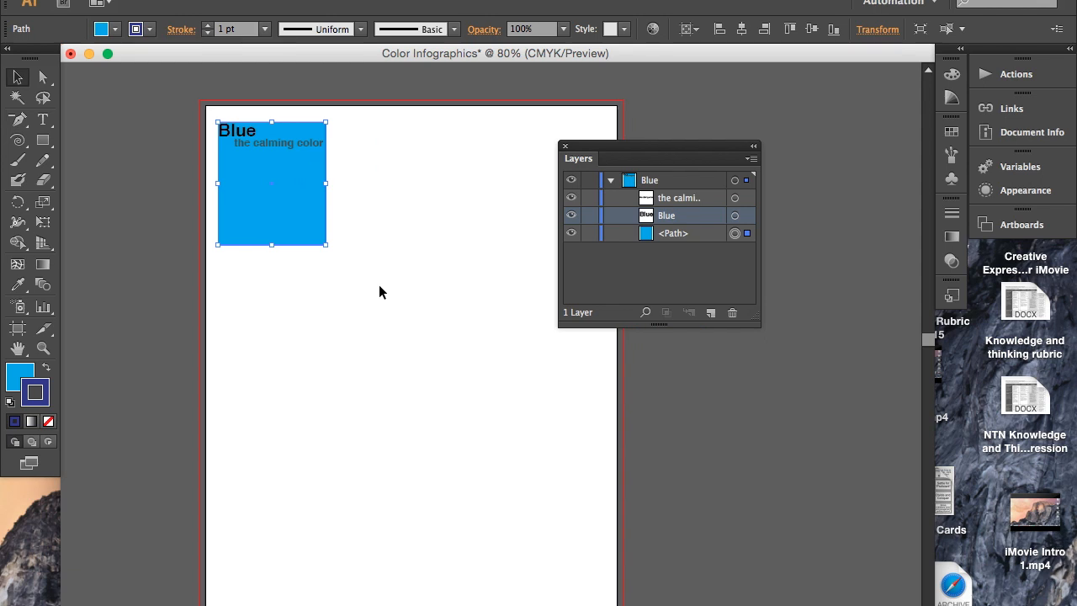
pyautogui.press('super+equal')
pyautogui.press('super+equal')
pyautogui.press('super+equal')
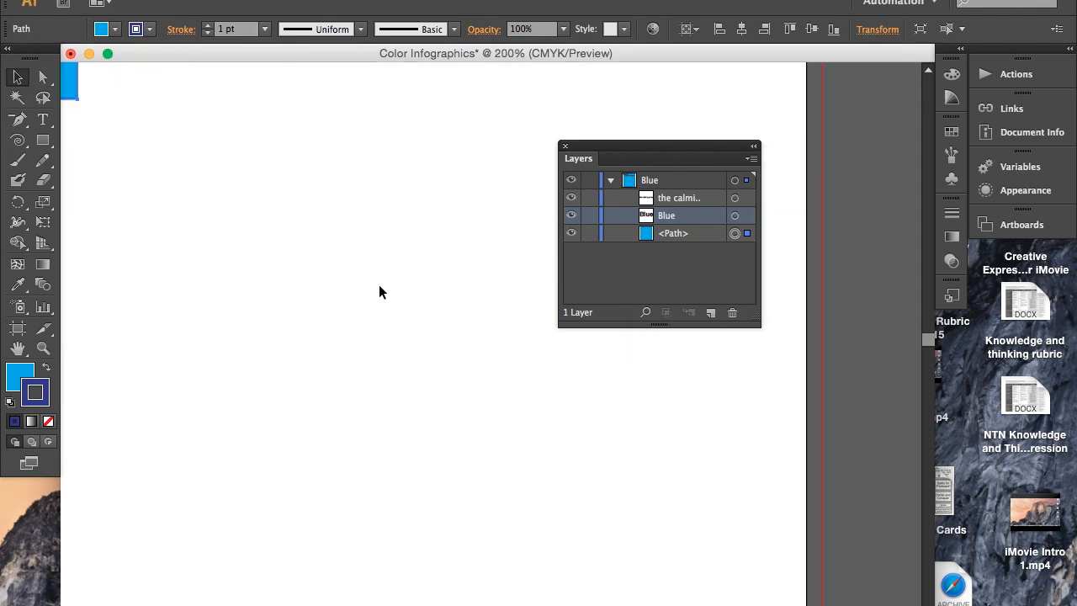
pyautogui.scroll(10, 378, 292)
pyautogui.hscroll(-1, 379, 292)
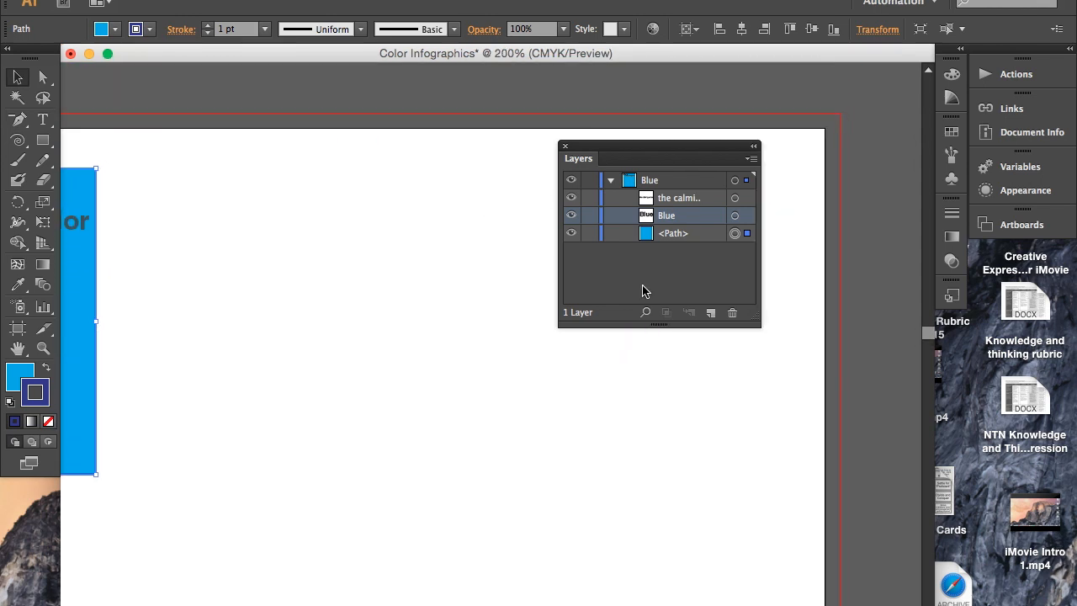
pyautogui.click(711, 312)
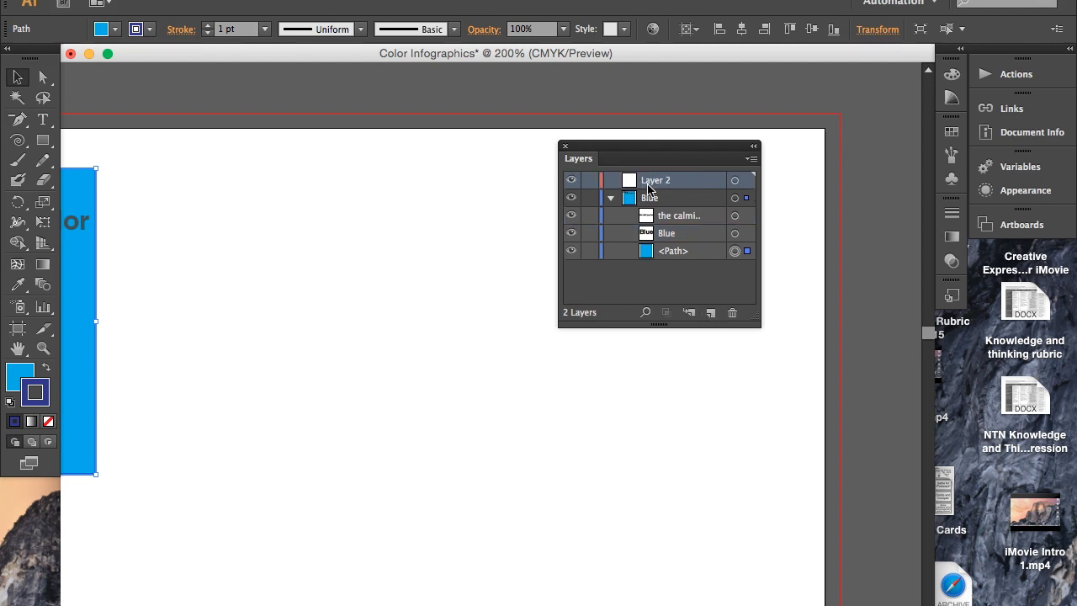
pyautogui.click(649, 193)
pyautogui.press('e')
pyautogui.press('d')
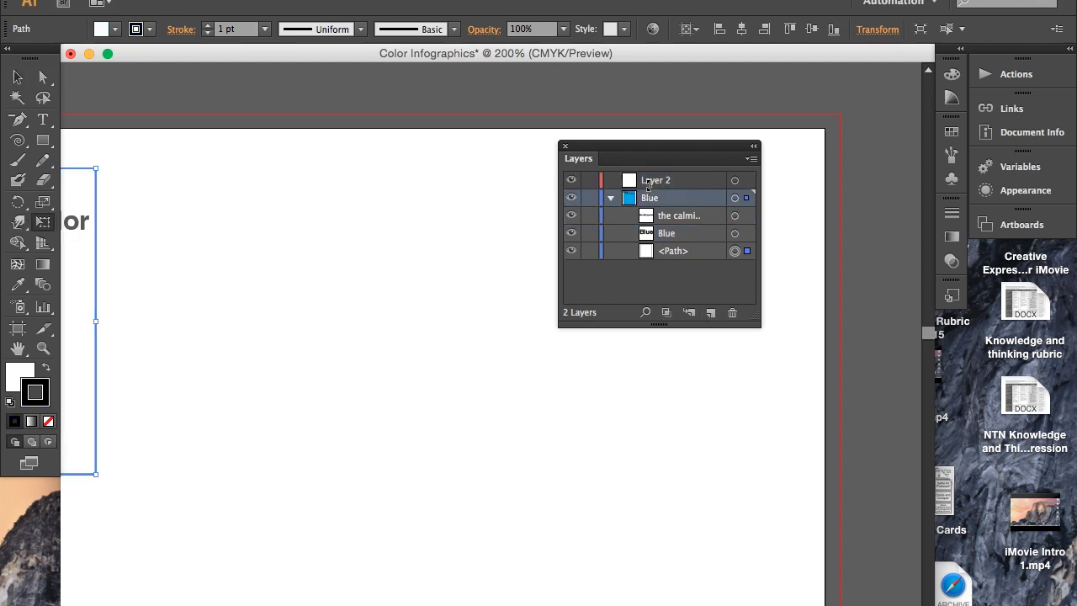
pyautogui.press('super+z')
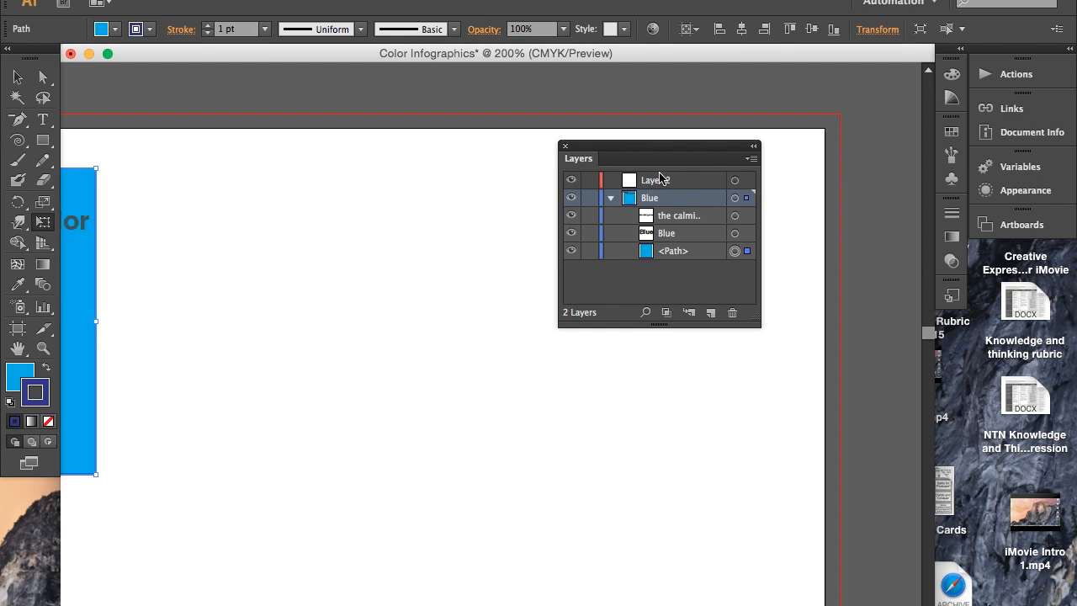
# - Rename the new layer above Blue as "Red" and shift the Layers panel slightly away from the drawing area
pyautogui.click(656, 181)
pyautogui.write('Red')
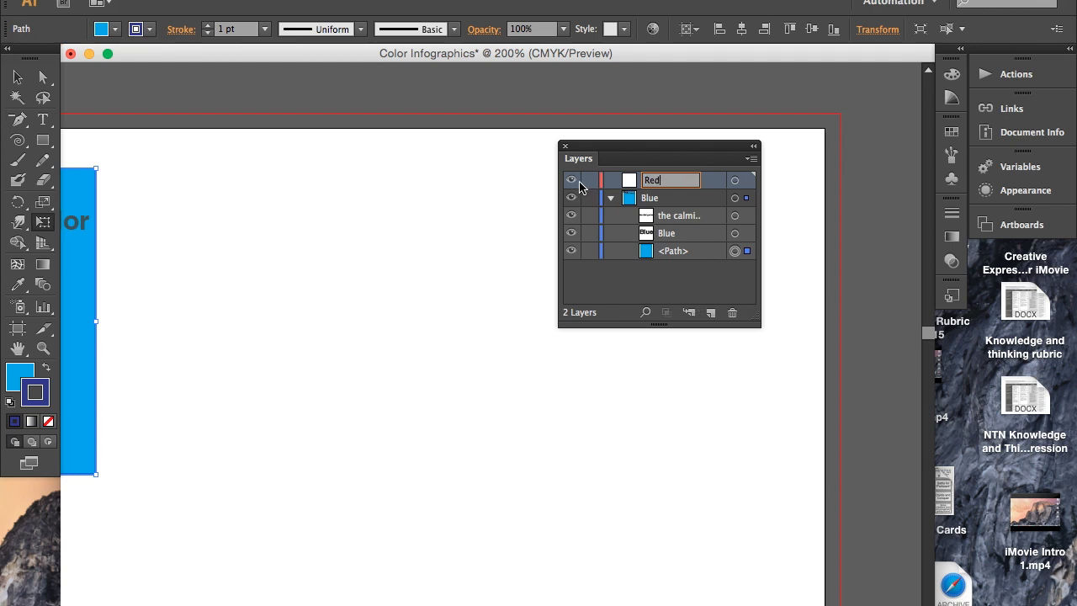
pyautogui.click(576, 150)
pyautogui.moveTo(576, 153); pyautogui.dragTo(588, 153)
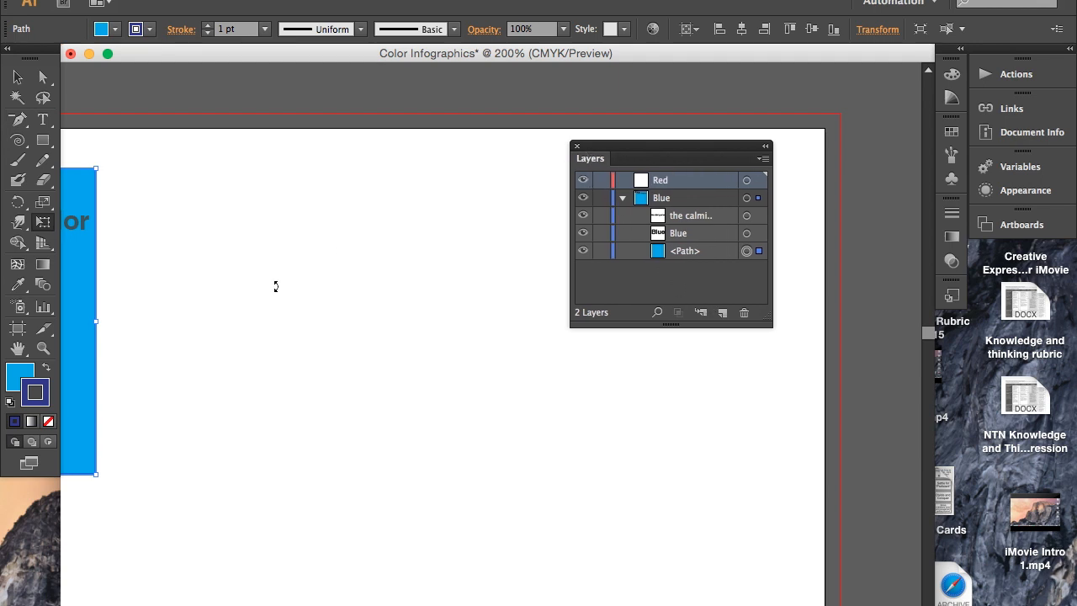
# - Draw a perfect circle with the Ellipse tool on the Red layer, in the blank area beside the cyan rectangle
pyautogui.click(43, 139)
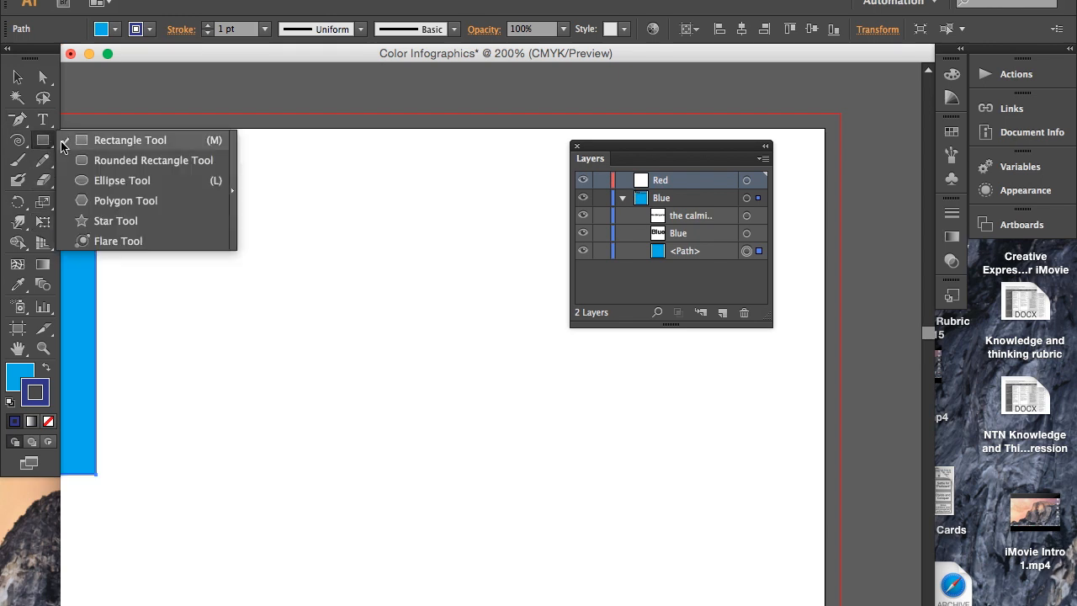
pyautogui.click(118, 180)
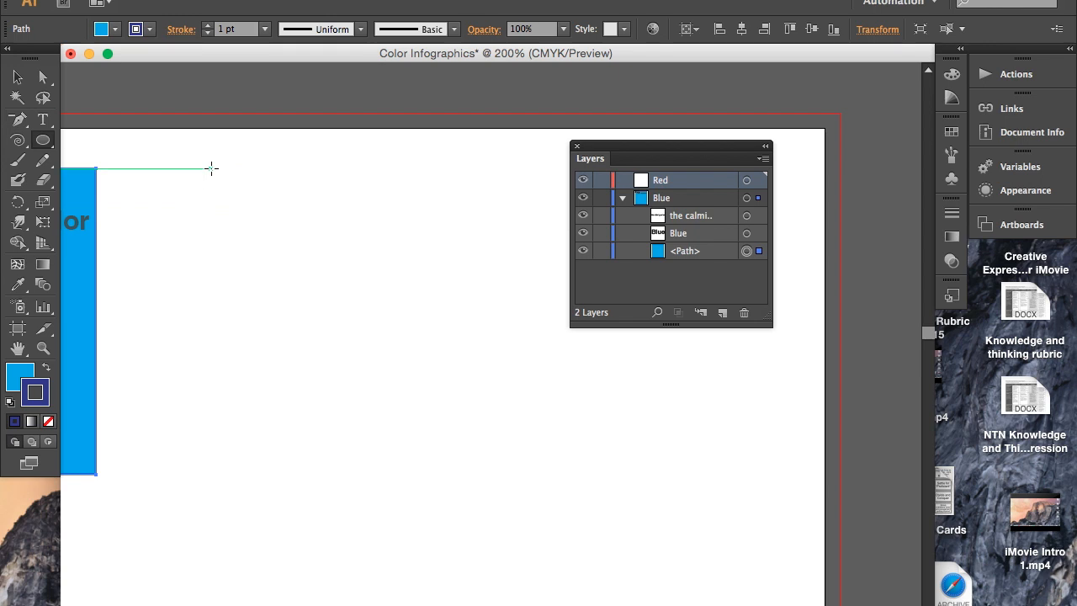
pyautogui.moveTo(206, 167); pyautogui.dragTo(460, 414)
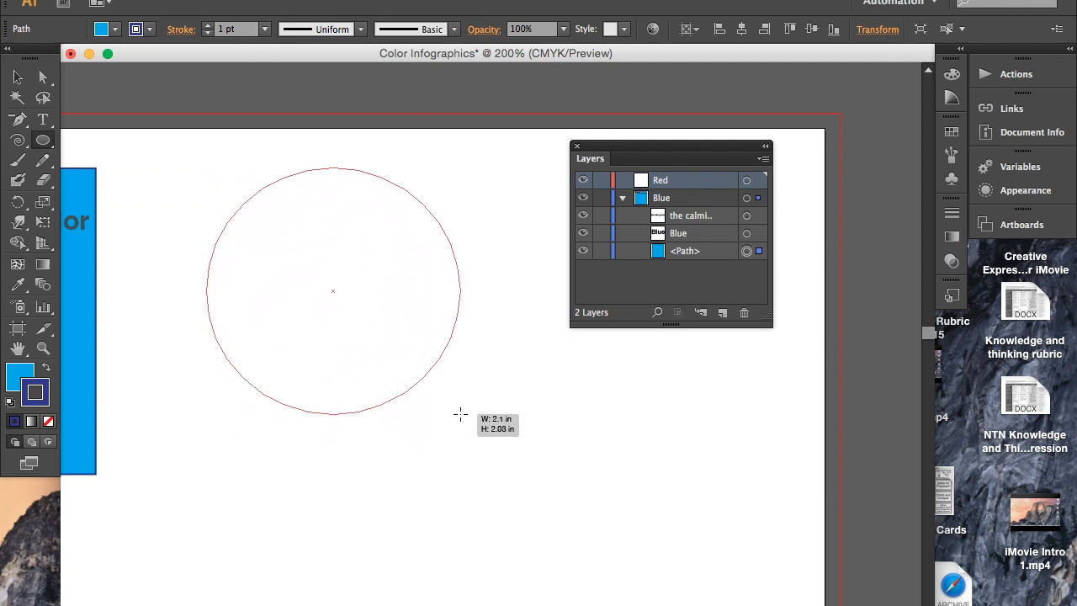
pyautogui.press('shift')
pyautogui.moveTo(461, 414); pyautogui.dragTo(503, 445)
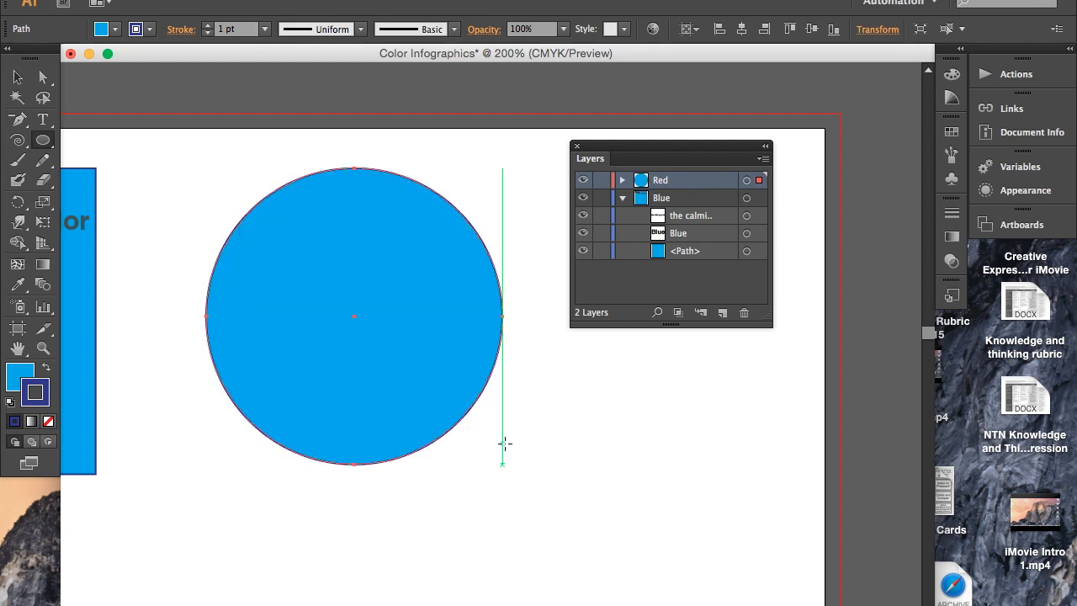
# - Move the circle slightly closer to the cyan rectangle, lining up their lower edges, and deselect it
pyautogui.click(18, 77)
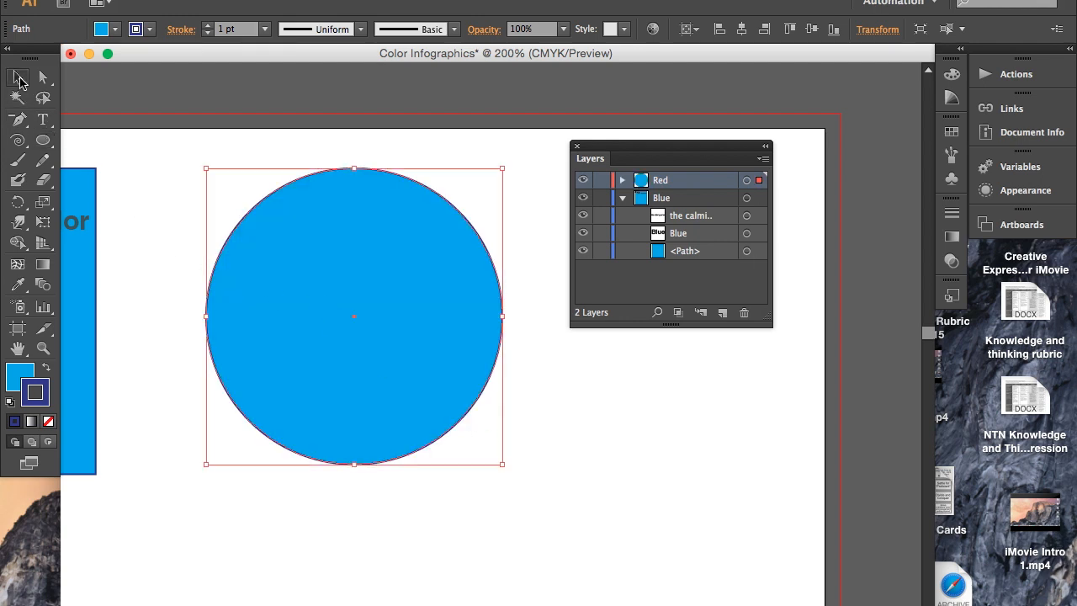
pyautogui.moveTo(377, 226); pyautogui.dragTo(336, 240)
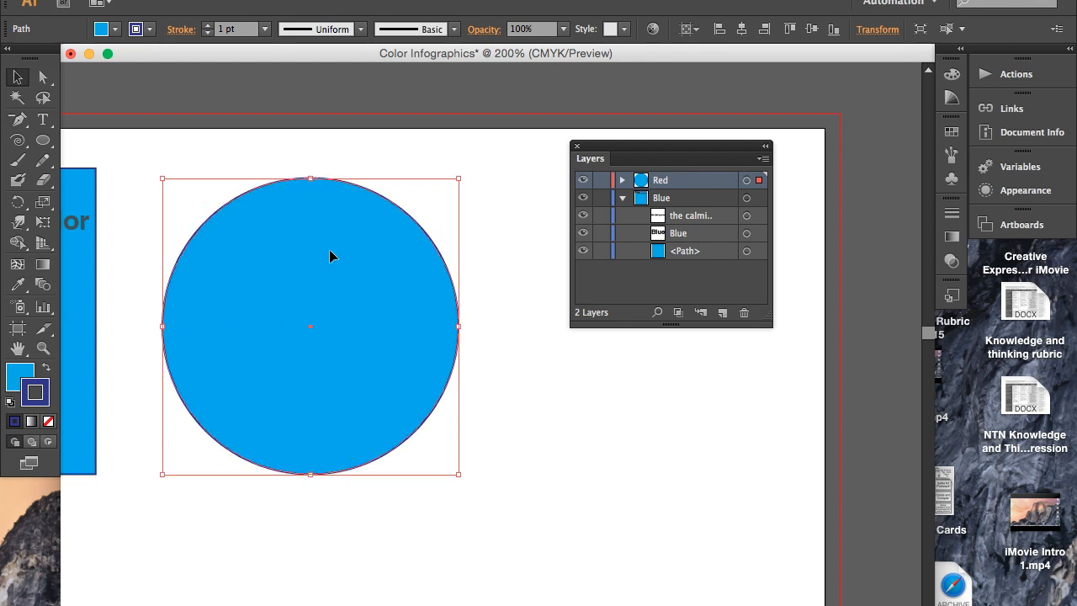
pyautogui.click(324, 504)
# - Give the circle a red fill and set its stroke to none
pyautogui.click(326, 343)
pyautogui.click(114, 29)
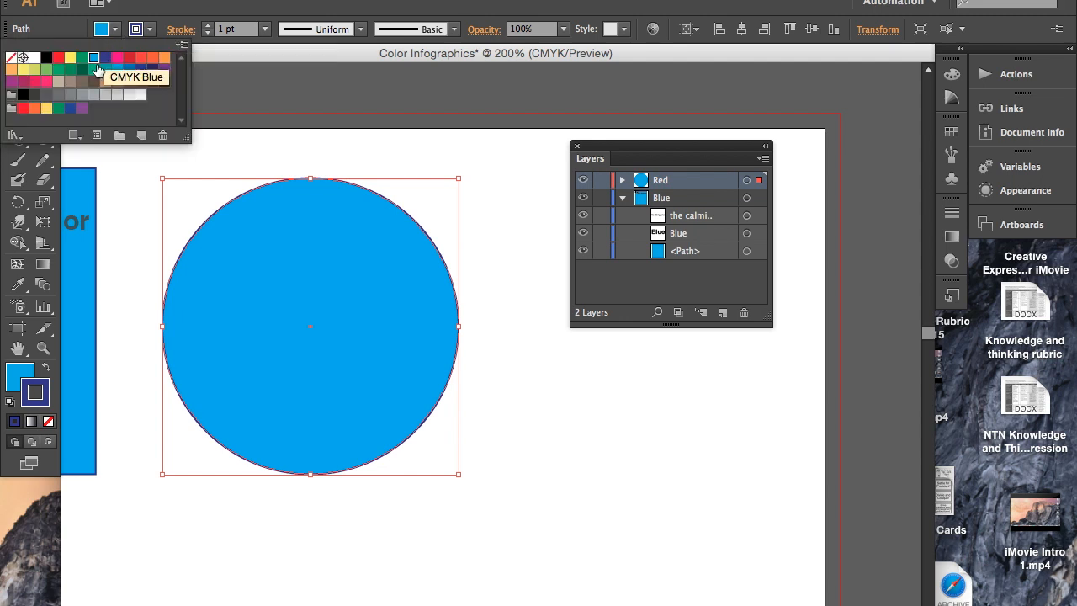
pyautogui.click(58, 57)
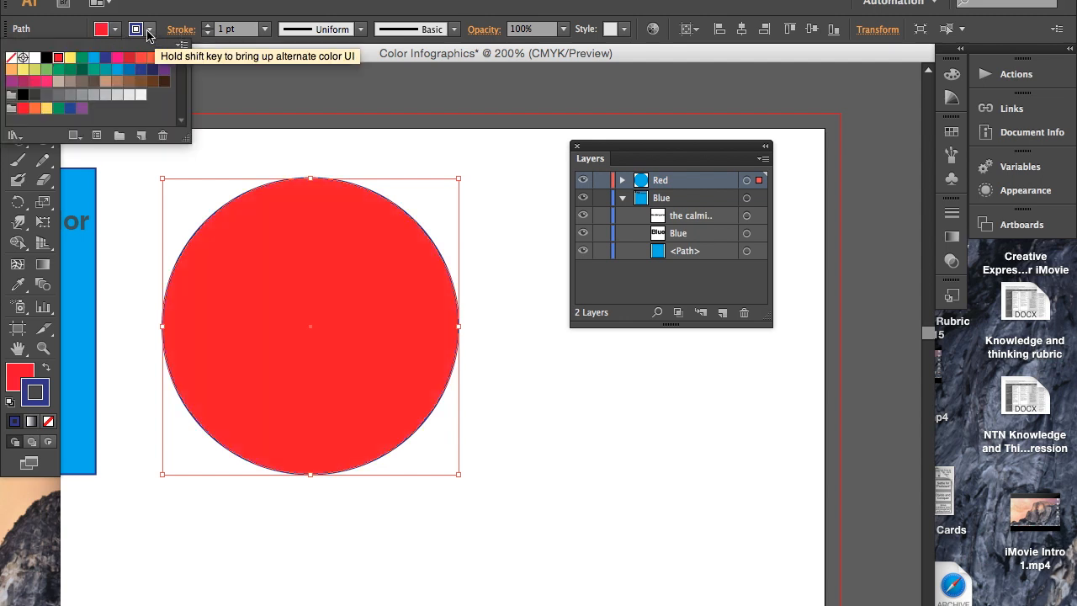
pyautogui.click(151, 34)
pyautogui.click(151, 31)
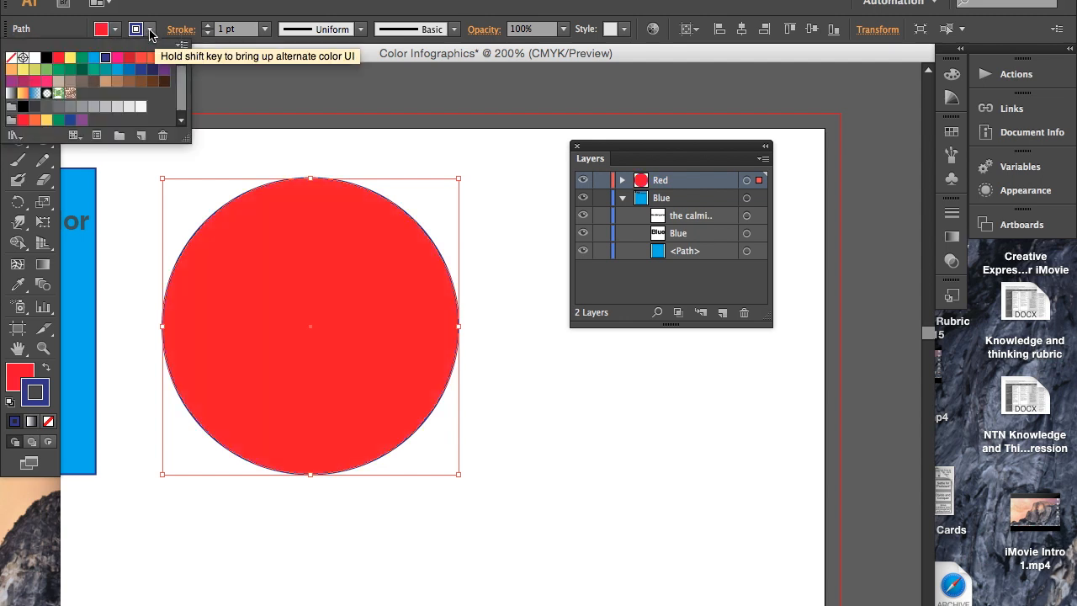
pyautogui.click(12, 59)
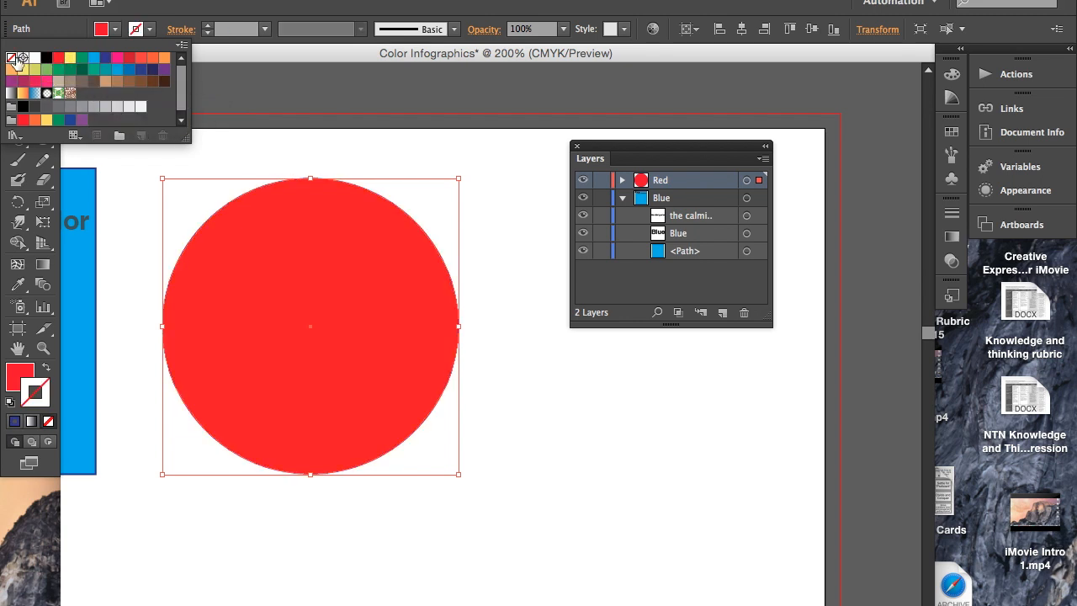
# - Draw a diagonal line across the red circle with the Line Segment tool, from its upper-left side to its lower-right side
pyautogui.click(152, 30)
pyautogui.click(44, 120)
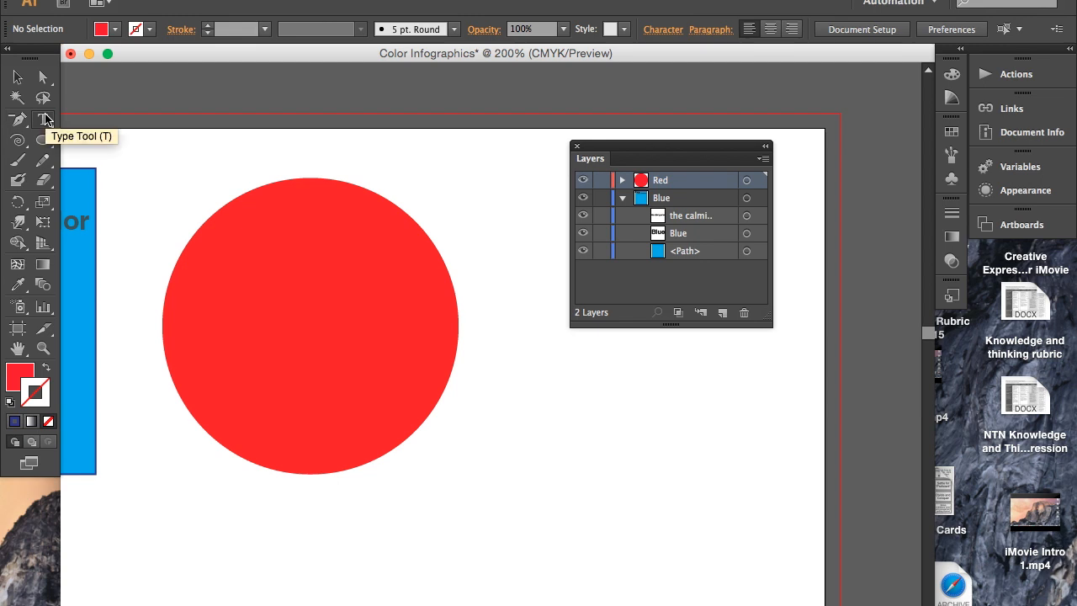
pyautogui.moveTo(19, 140); pyautogui.dragTo(72, 140)
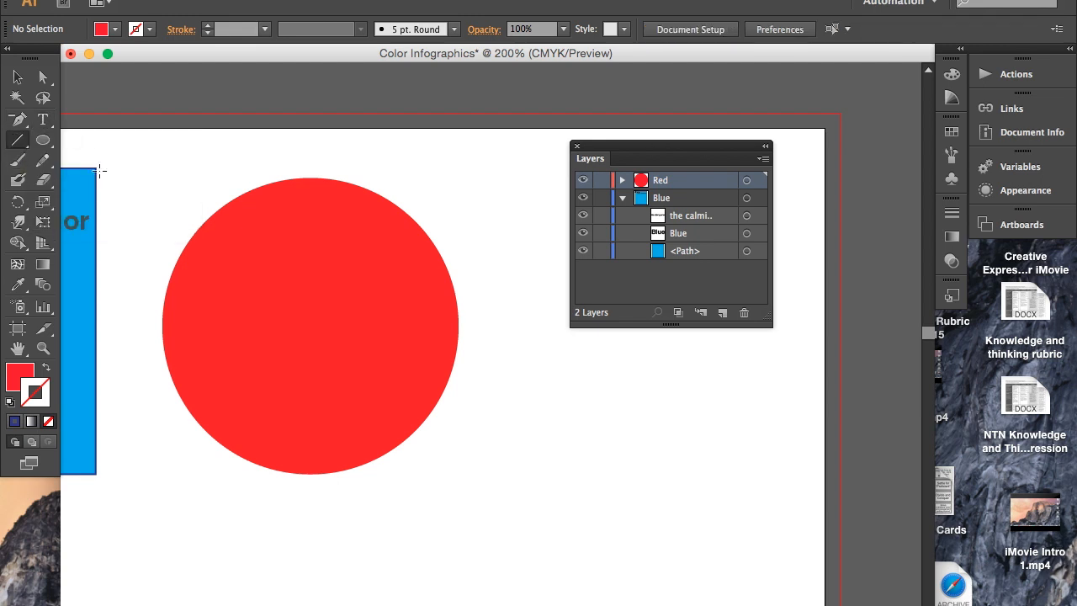
pyautogui.moveTo(163, 193); pyautogui.dragTo(444, 447)
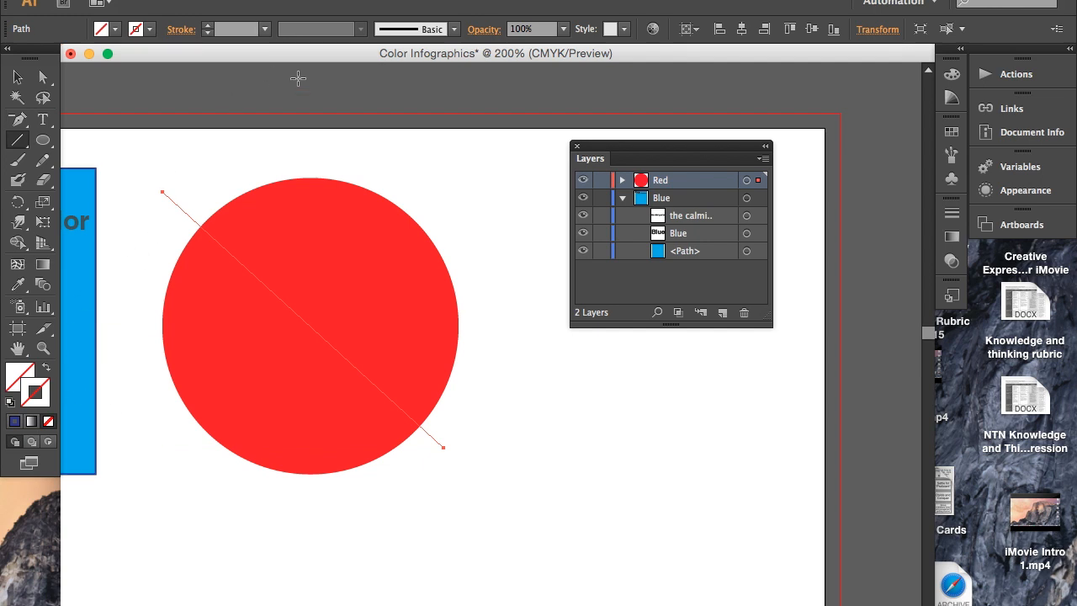
# - Try a 7 pt stroke on the diagonal line, reduce it back to no stroke, and deselect the line
pyautogui.click(207, 26)
pyautogui.click(206, 26)
pyautogui.click(206, 26)
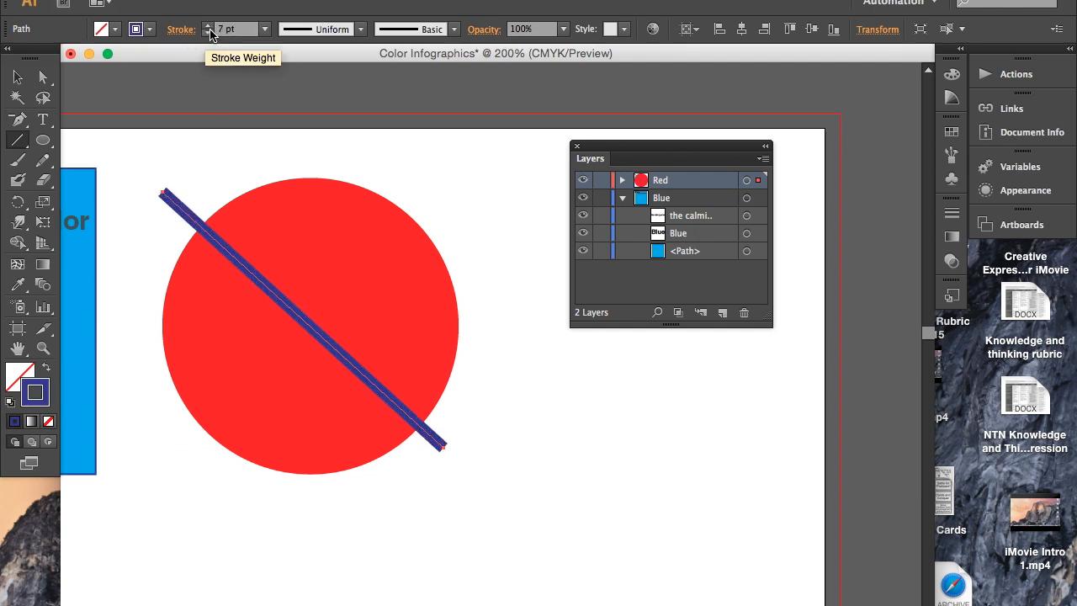
pyautogui.click(209, 35)
pyautogui.click(208, 35)
pyautogui.click(209, 35)
pyautogui.click(208, 34)
pyautogui.click(209, 34)
pyautogui.click(209, 35)
pyautogui.press('v')
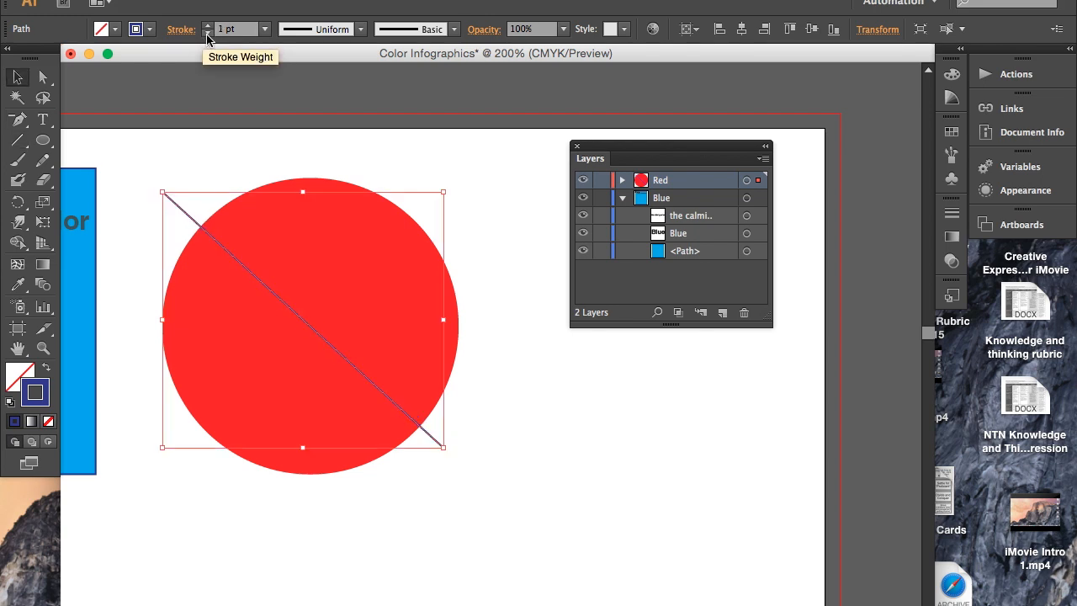
pyautogui.click(209, 34)
pyautogui.click(499, 236)
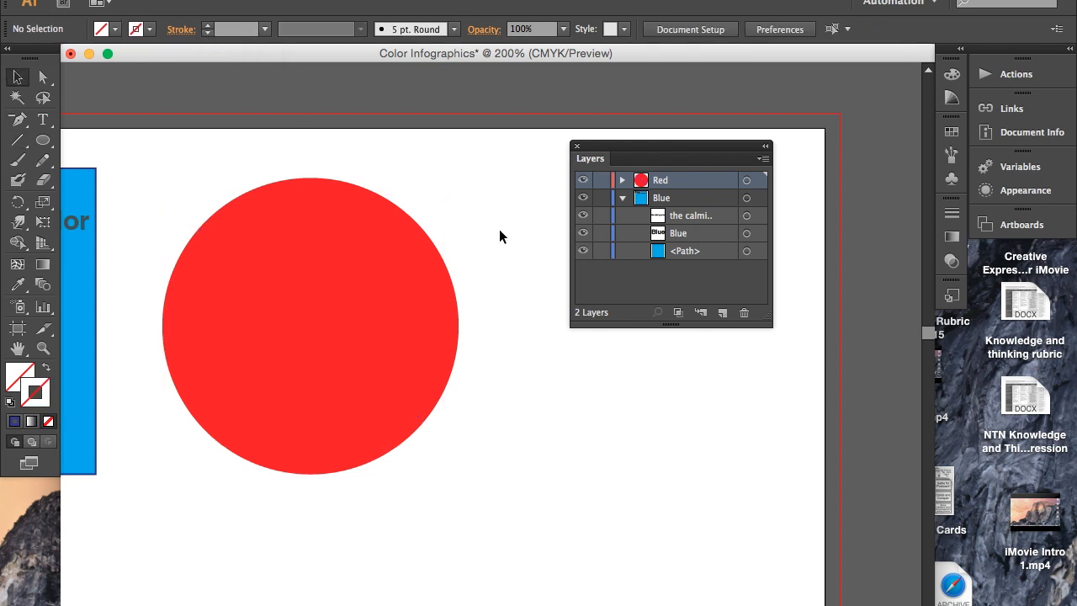
# - Collapse the Blue layer, expand the Red layer, and select the diagonal line's path inside it
pyautogui.click(189, 215)
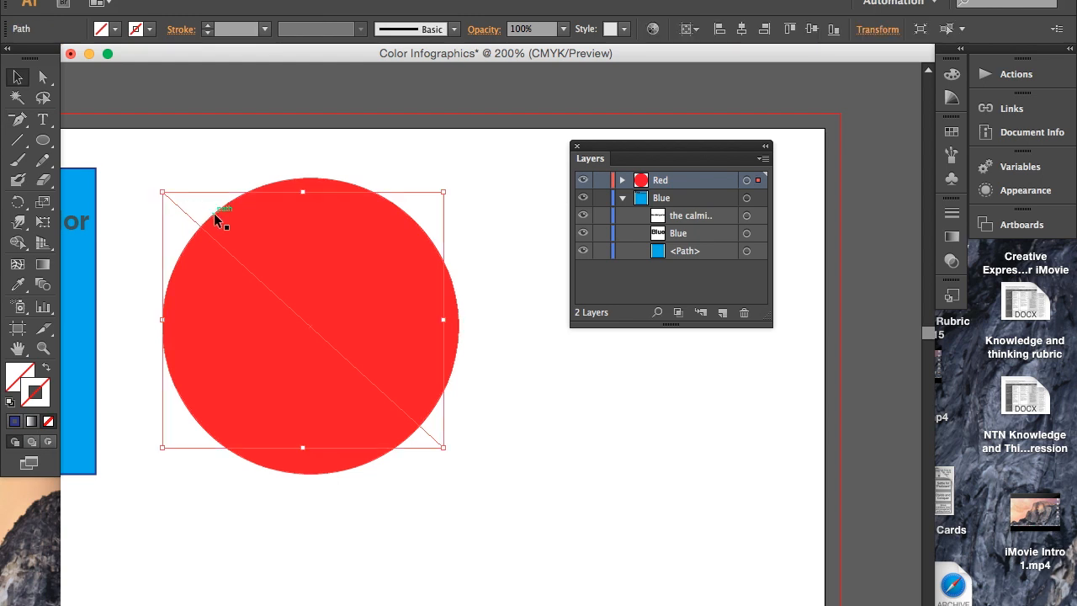
pyautogui.click(622, 200)
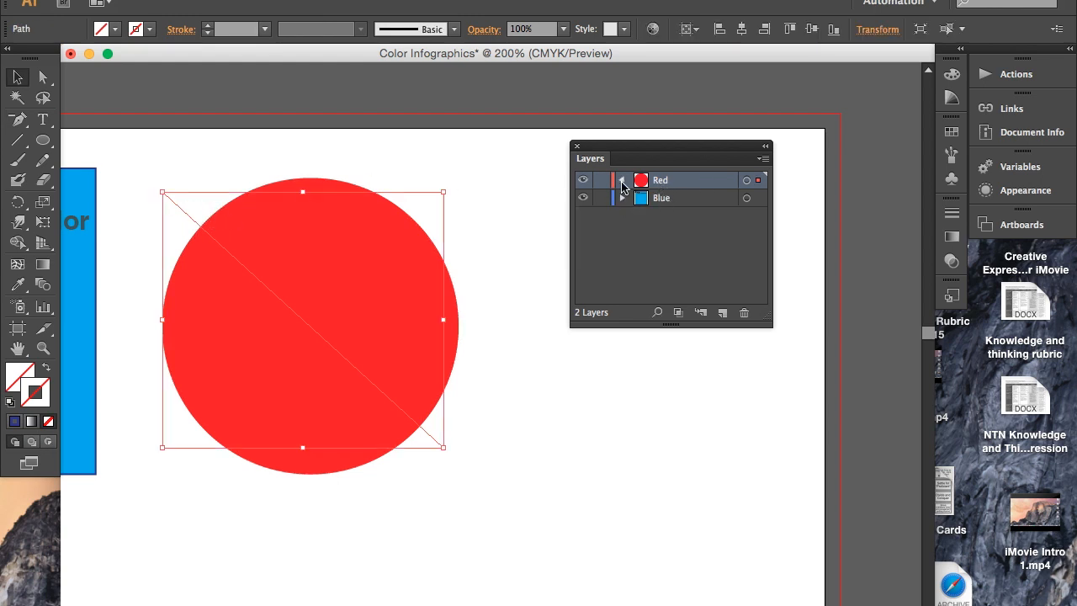
pyautogui.click(622, 180)
pyautogui.click(682, 202)
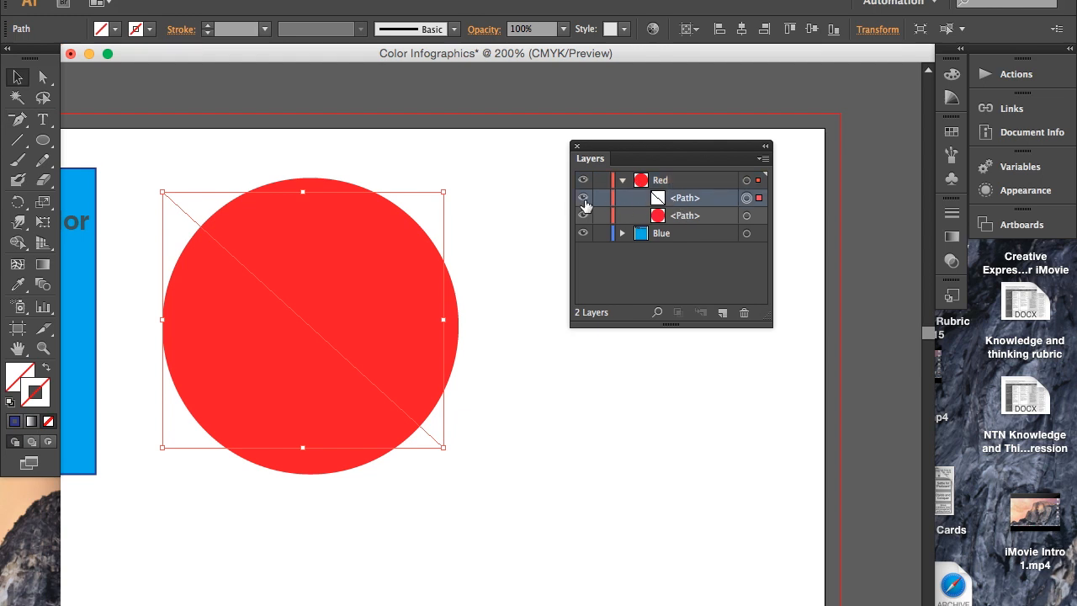
pyautogui.click(583, 198)
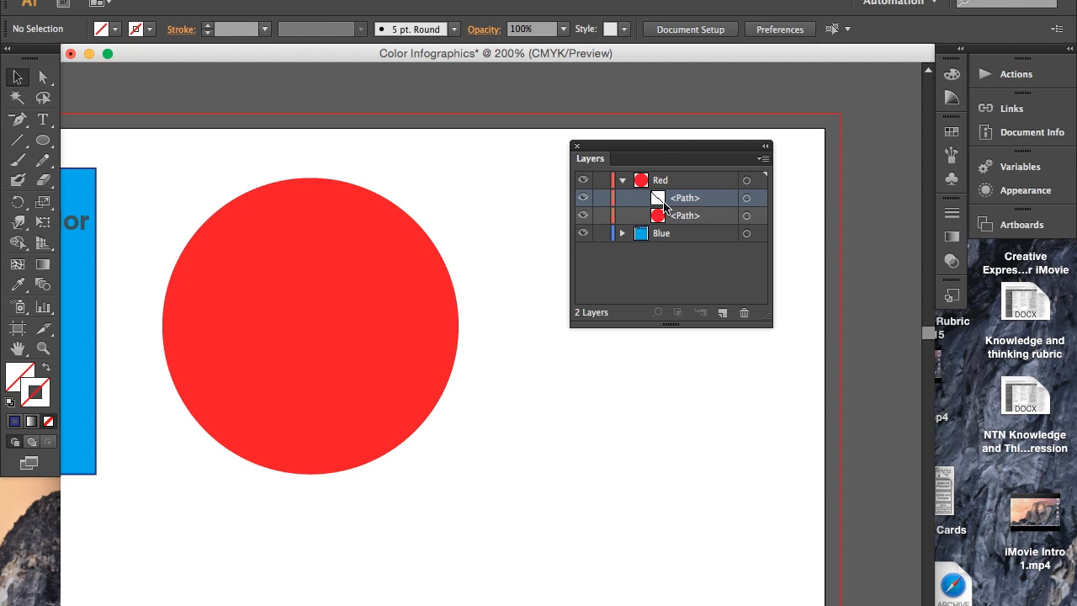
pyautogui.click(746, 199)
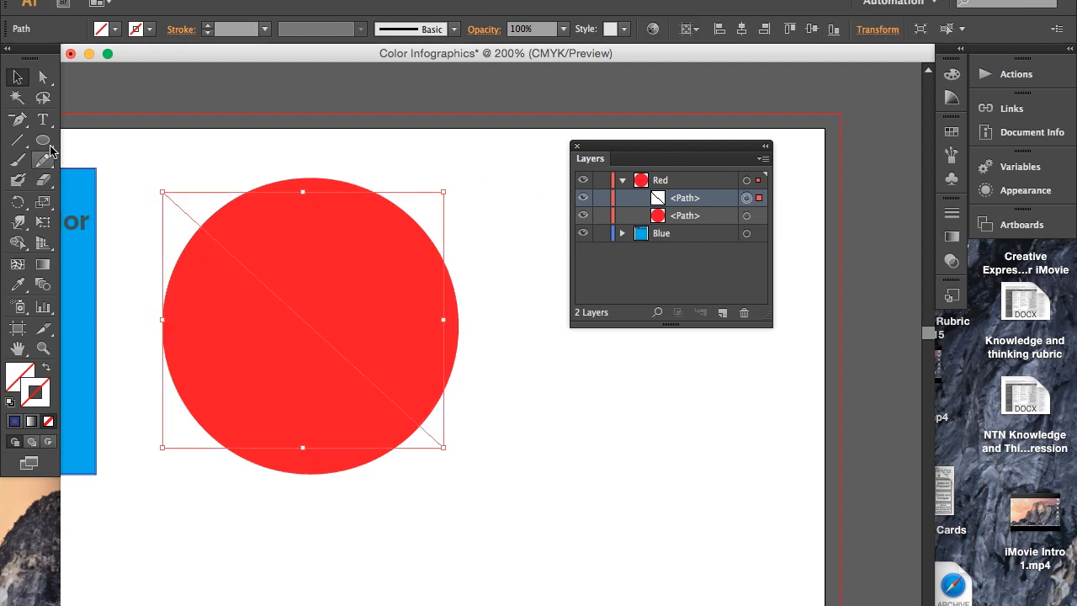
# - Add the text "RED" along the diagonal line with the Type on a Path tool, starting near the line's upper end
pyautogui.click(45, 120)
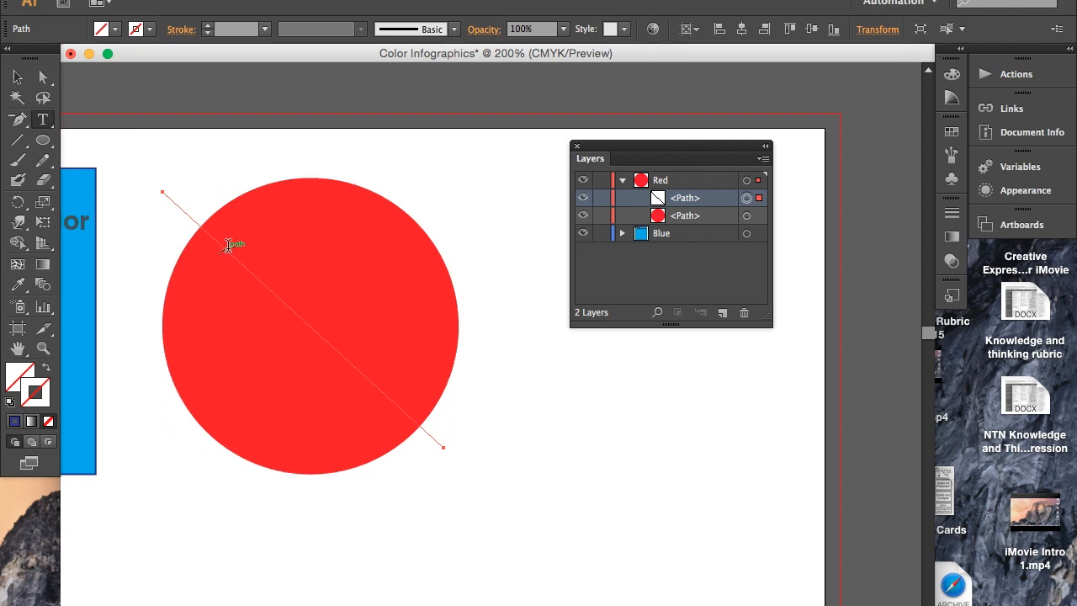
pyautogui.click(46, 120)
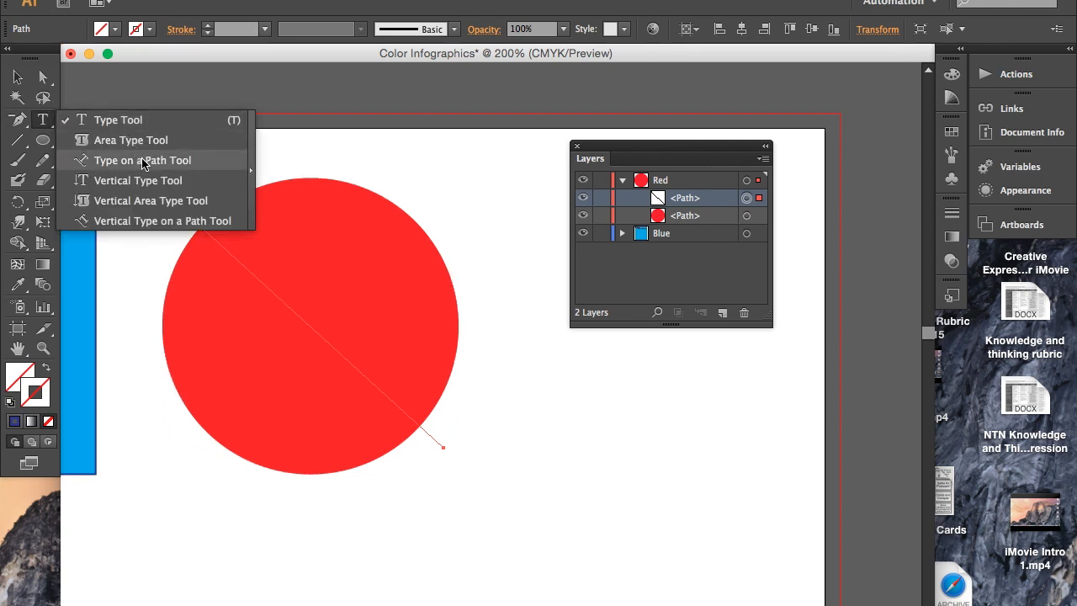
pyautogui.click(140, 161)
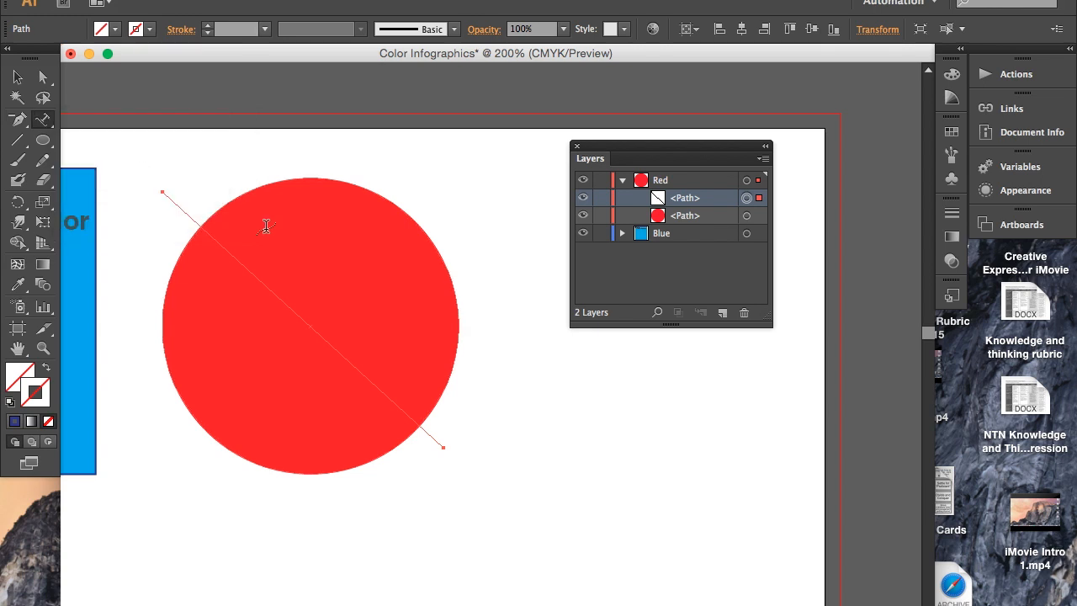
pyautogui.click(199, 217)
pyautogui.write('The colo')
pyautogui.press('BackSpace')
pyautogui.press('BackSpace')
pyautogui.press('BackSpace')
pyautogui.press('BackSpace')
pyautogui.press('BackSpace')
pyautogui.press('BackSpace')
pyautogui.press('BackSpace')
pyautogui.press('BackSpace')
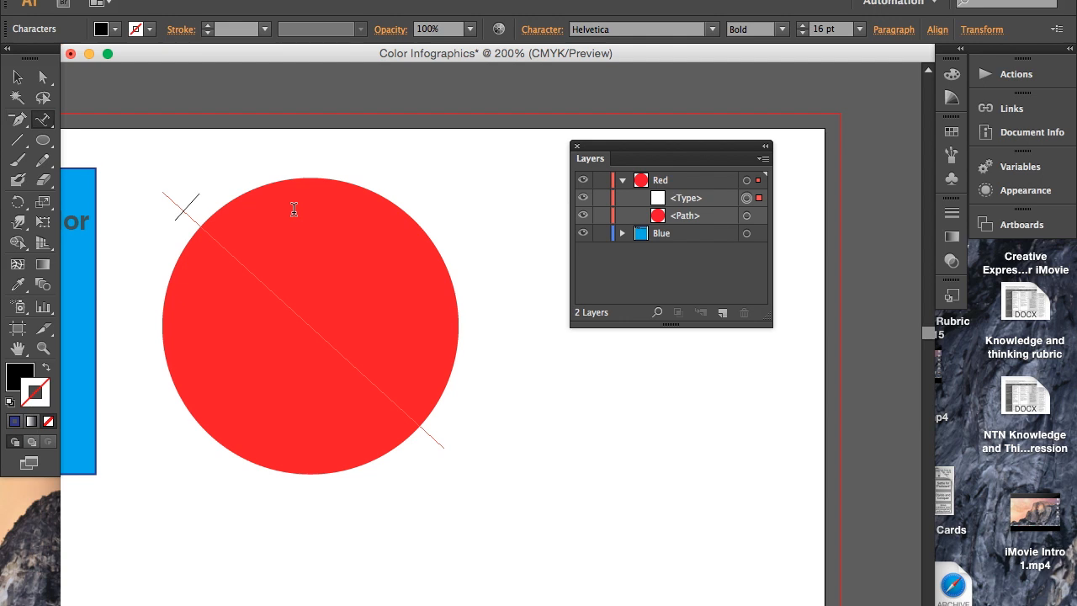
pyautogui.write('RED')
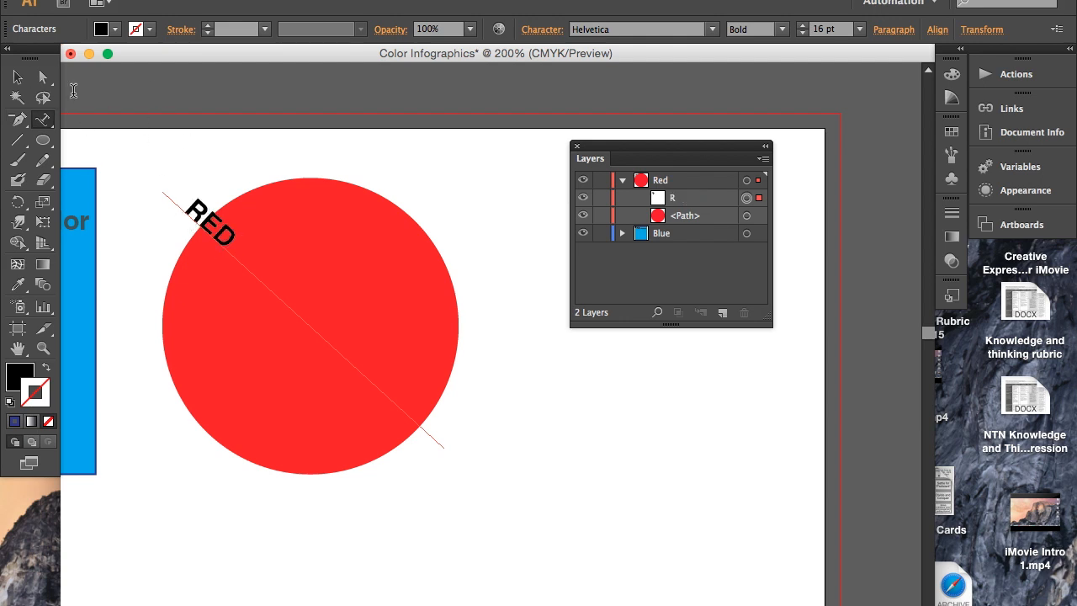
pyautogui.click(17, 76)
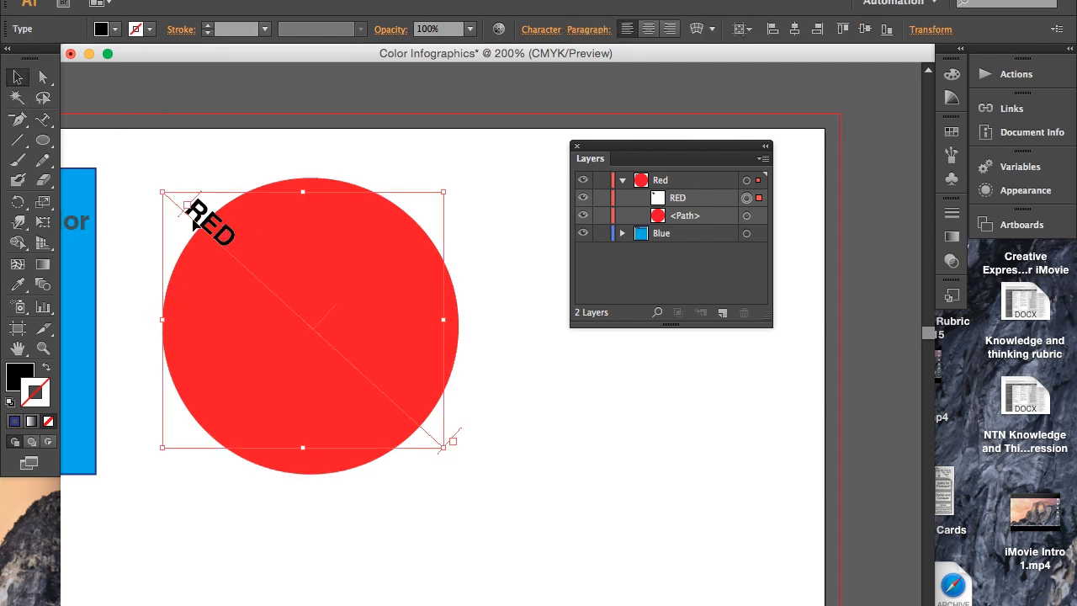
# - Enlarge the "RED" text to 47 pt and scale it down slightly from its upper-left corner to fit inside the circle
pyautogui.click(43, 76)
pyautogui.click(48, 116)
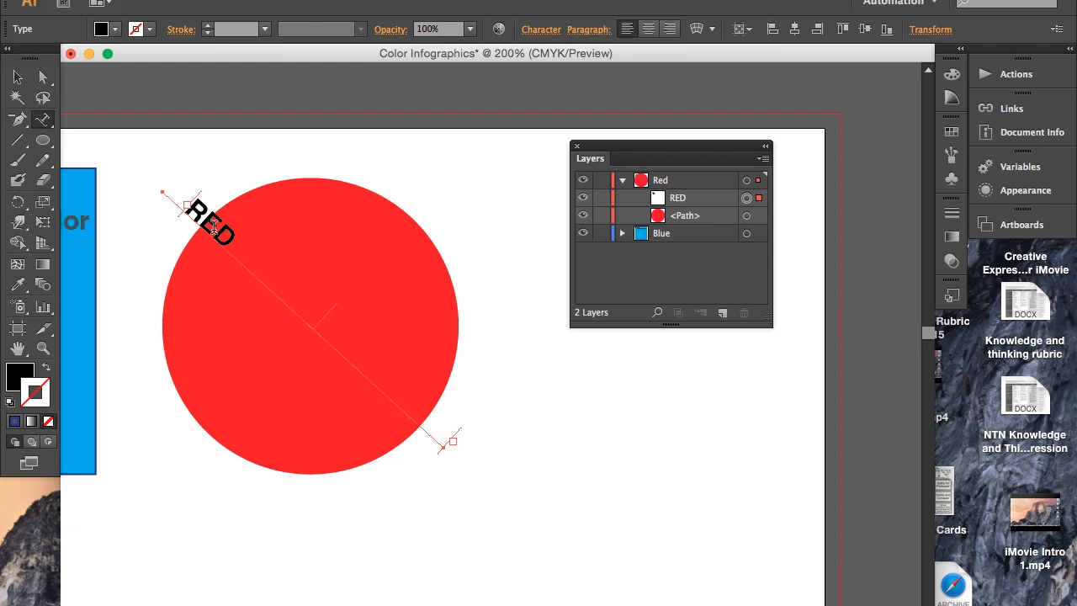
pyautogui.click(214, 228)
pyautogui.moveTo(238, 246); pyautogui.dragTo(181, 210)
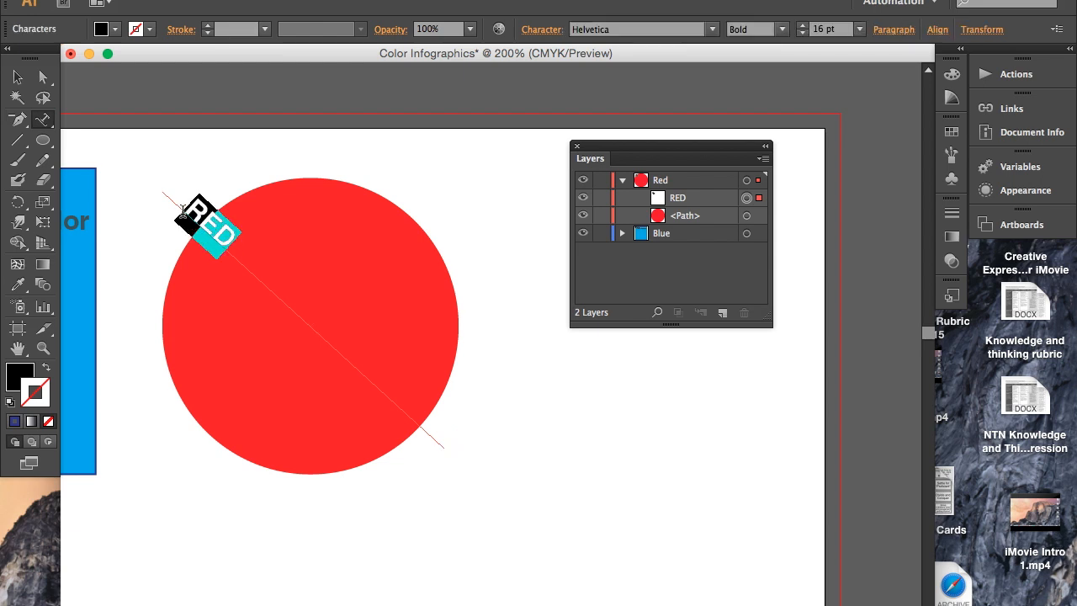
pyautogui.click(803, 25)
pyautogui.click(803, 26)
pyautogui.click(802, 25)
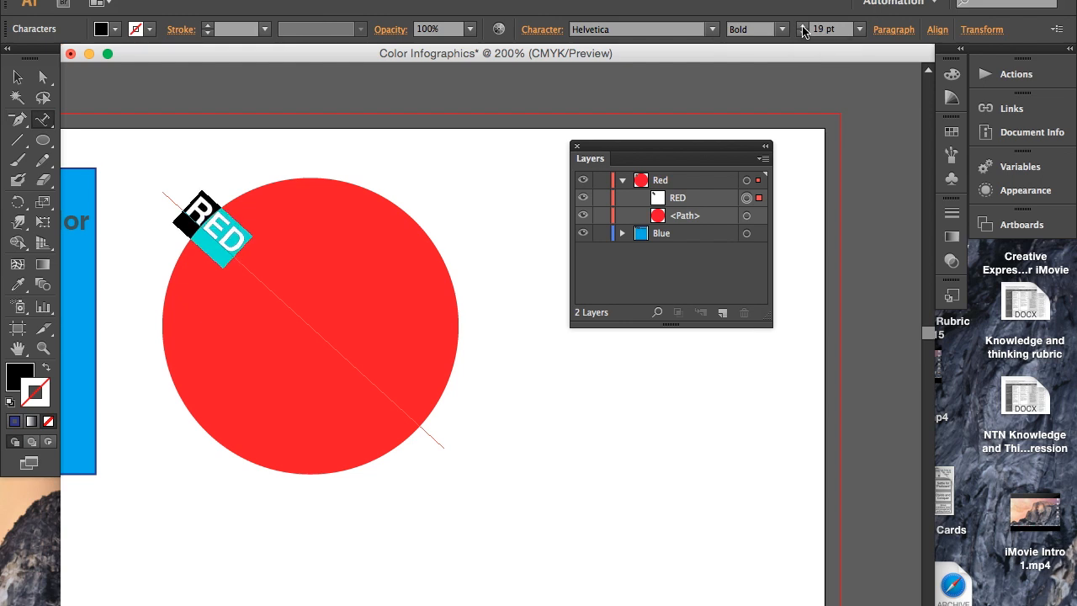
pyautogui.click(802, 25)
pyautogui.click(802, 26)
pyautogui.click(802, 25)
pyautogui.click(802, 25)
pyautogui.click(802, 25)
pyautogui.click(802, 25)
pyautogui.click(802, 26)
pyautogui.click(802, 25)
pyautogui.click(802, 26)
pyautogui.click(802, 26)
pyautogui.click(802, 26)
pyautogui.click(802, 26)
pyautogui.click(802, 26)
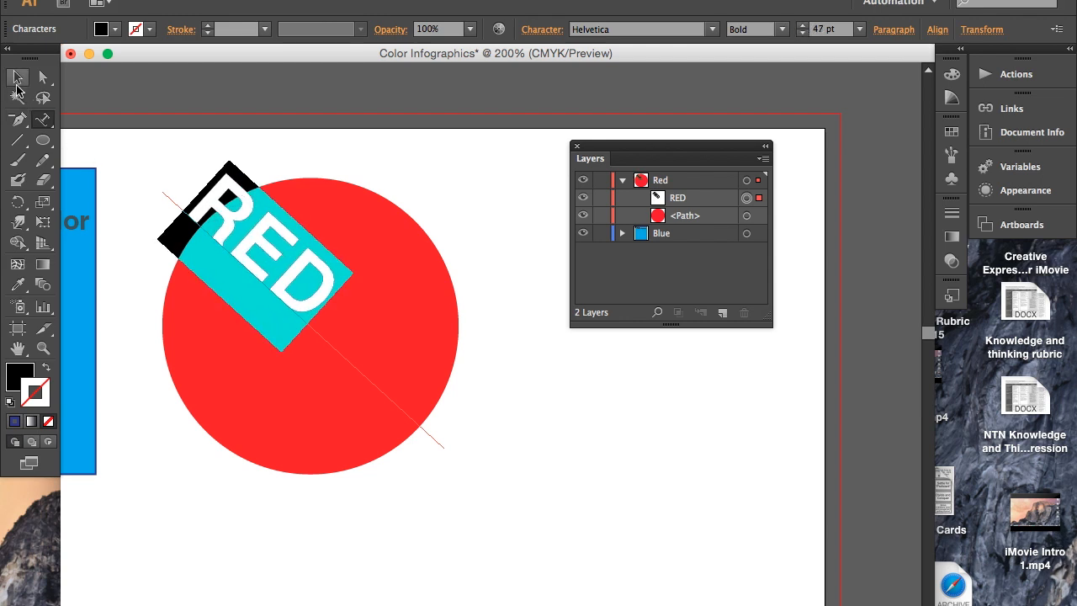
pyautogui.click(17, 77)
pyautogui.moveTo(155, 196); pyautogui.dragTo(180, 213)
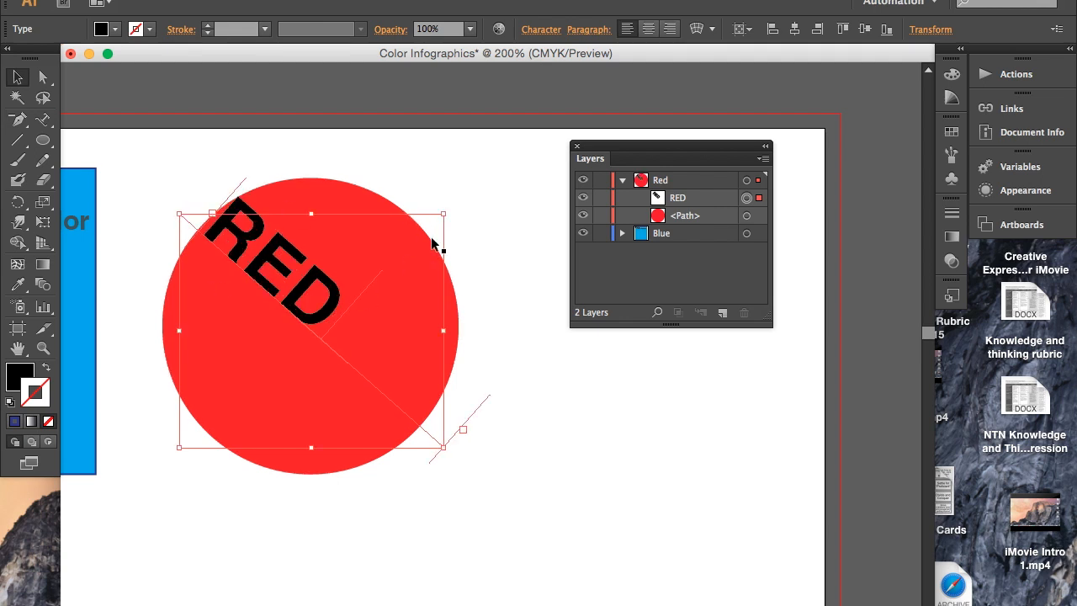
# - Change the fill of the "RED" text to white and deselect it
pyautogui.doubleClick(274, 261)
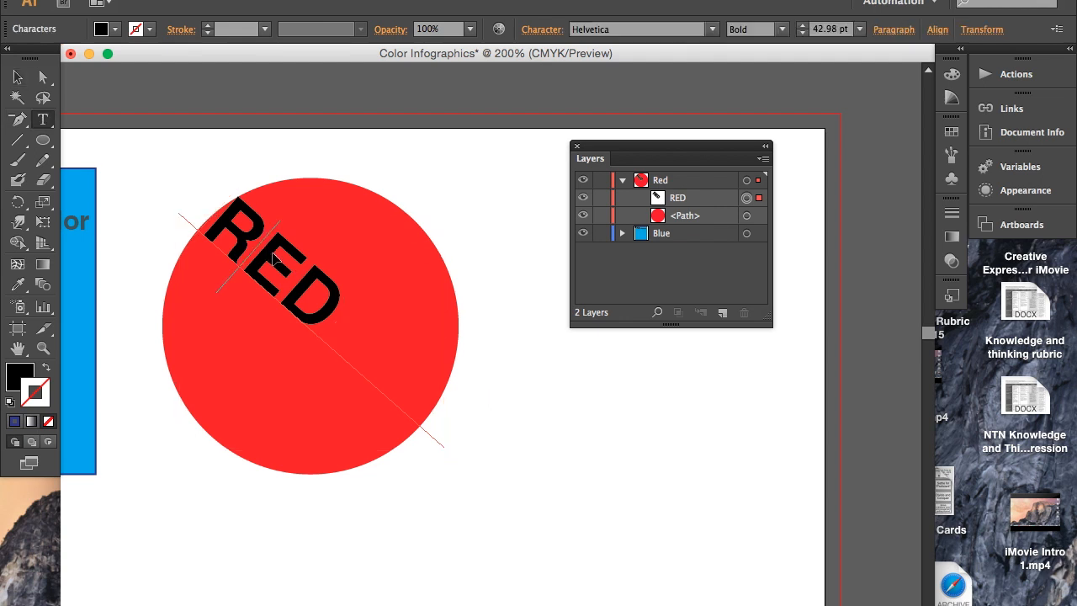
pyautogui.moveTo(345, 308); pyautogui.dragTo(219, 234)
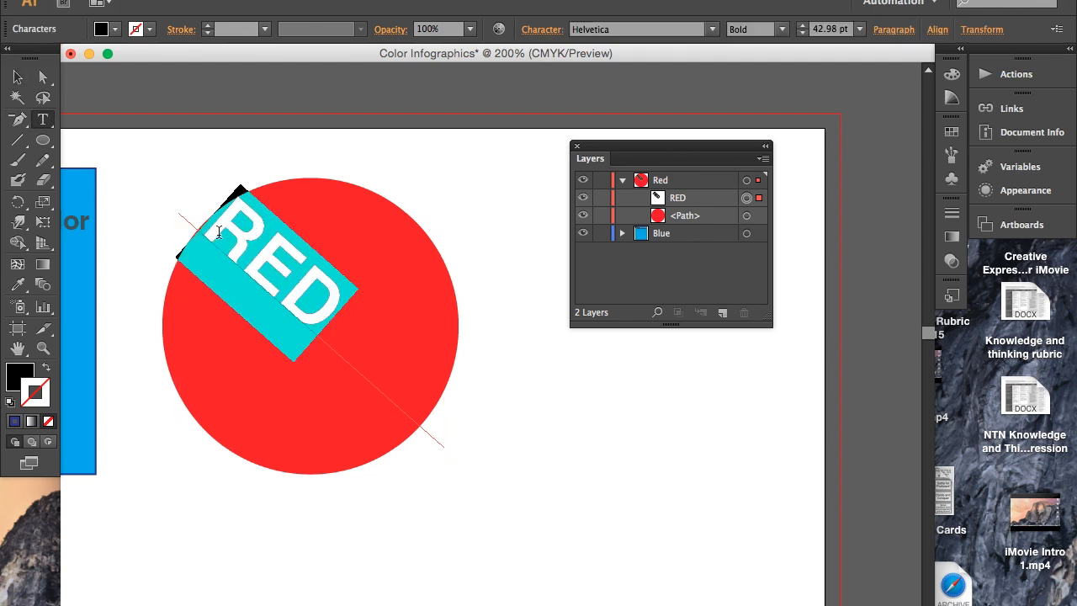
pyautogui.click(115, 30)
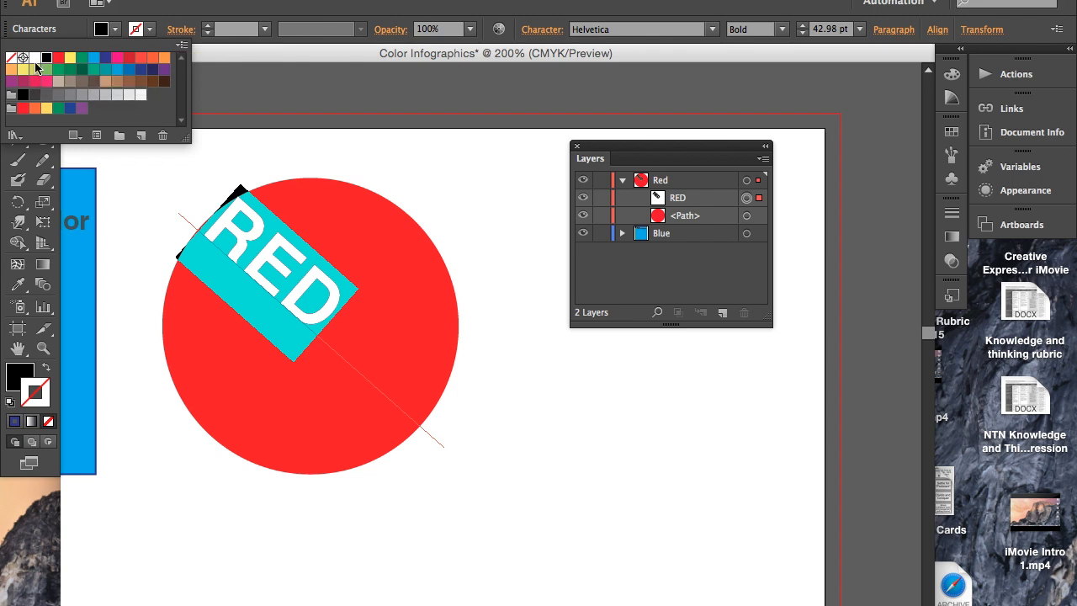
pyautogui.click(34, 58)
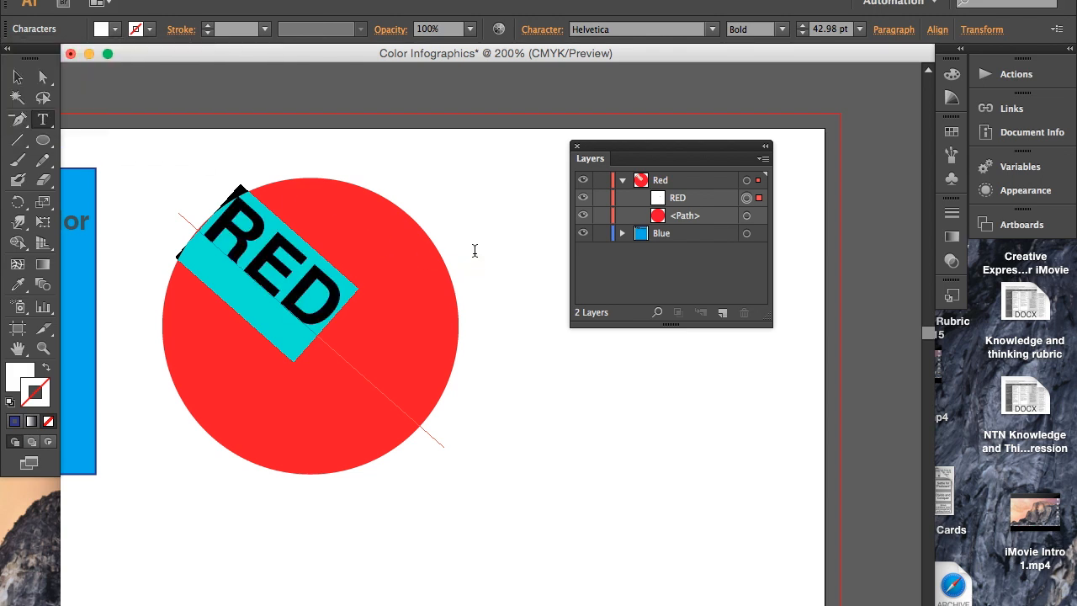
pyautogui.click(18, 77)
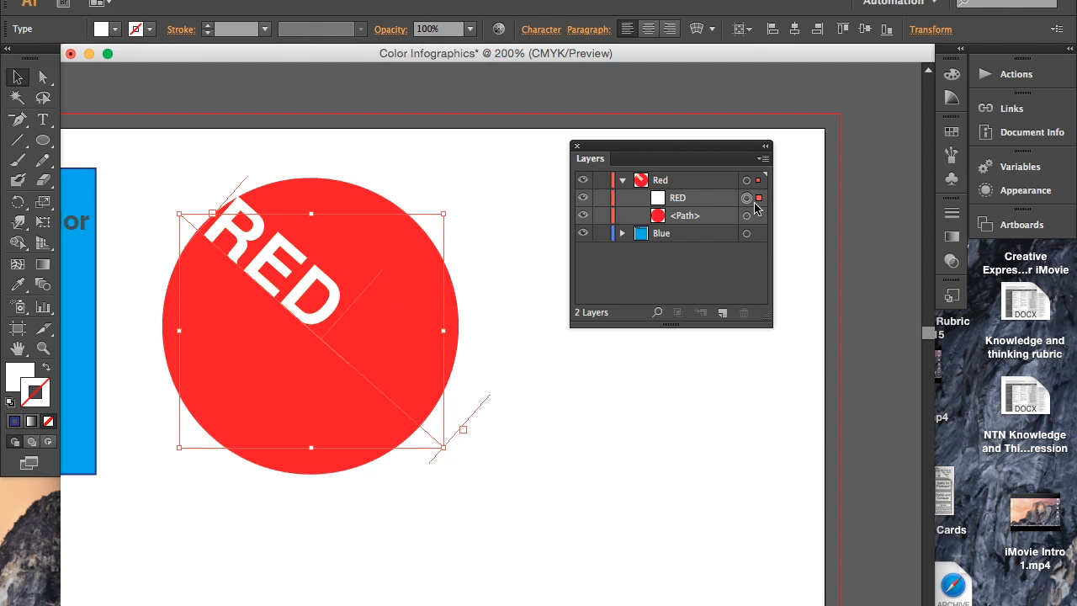
pyautogui.click(483, 305)
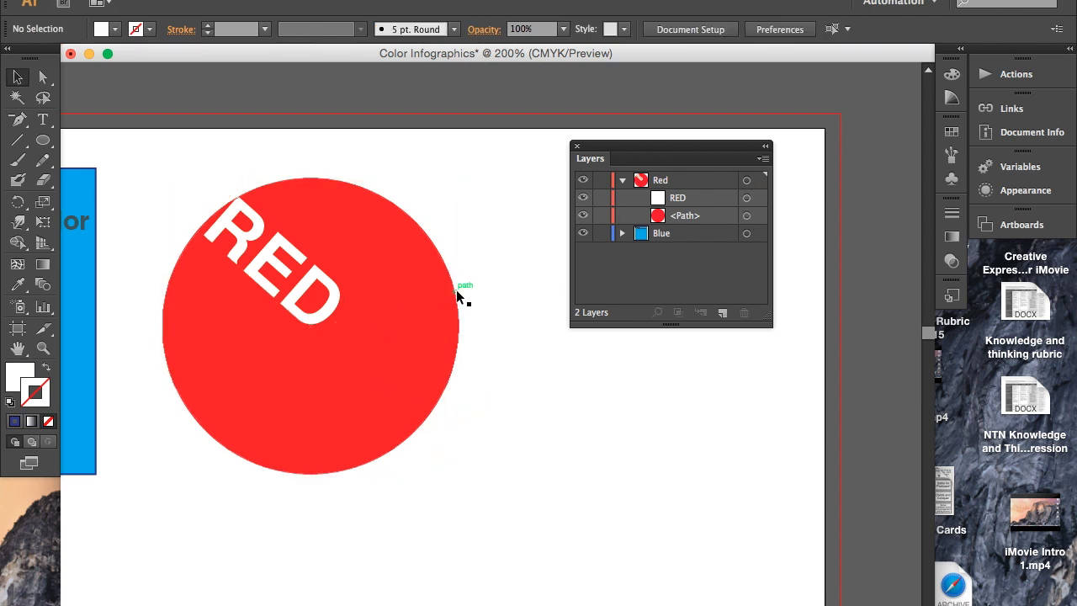
# - Shift the "RED" text slightly down and left so its first letter meets the circle's upper-left edge
pyautogui.click(296, 288)
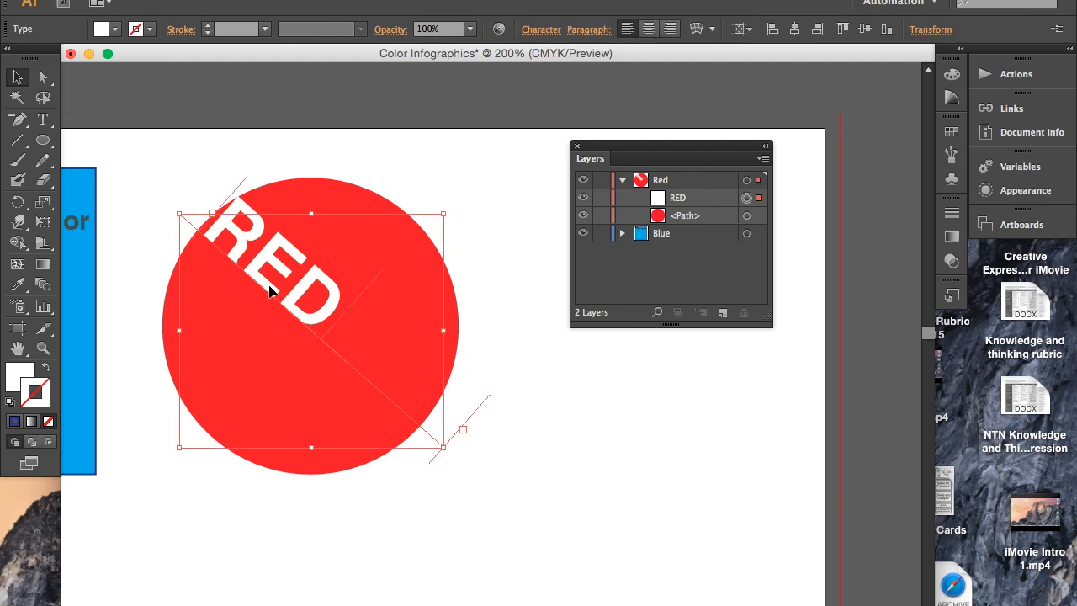
pyautogui.moveTo(258, 268); pyautogui.dragTo(239, 272)
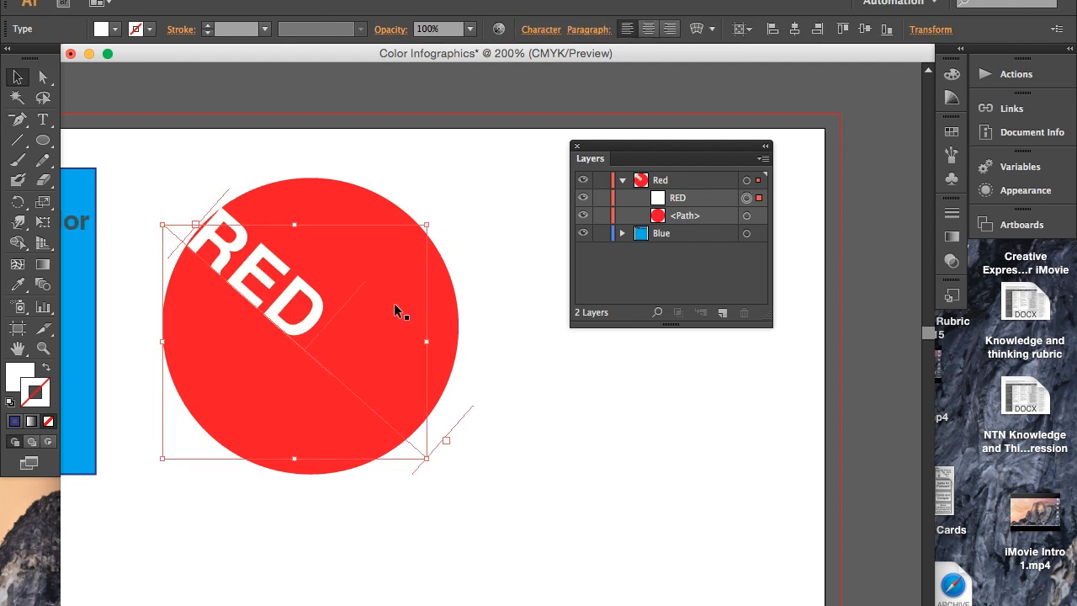
pyautogui.moveTo(208, 234); pyautogui.dragTo(208, 229)
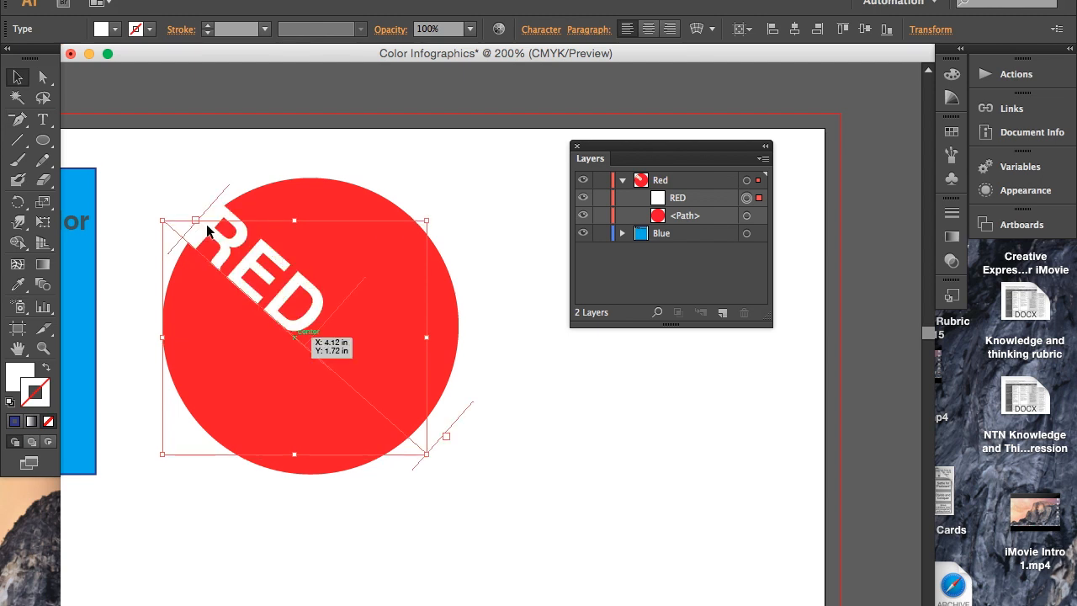
pyautogui.click(494, 337)
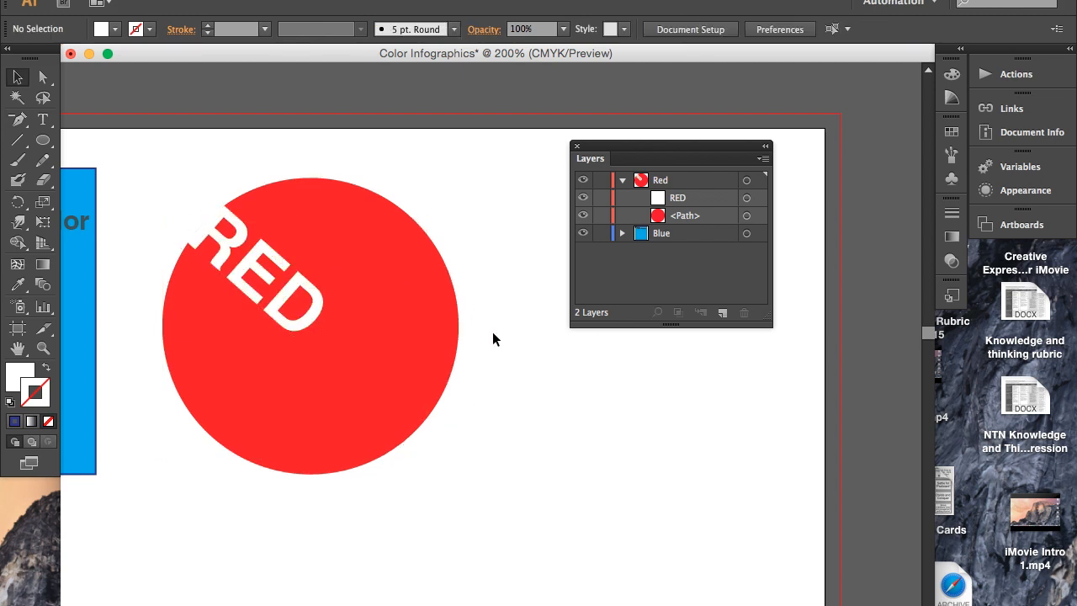
pyautogui.click(202, 229)
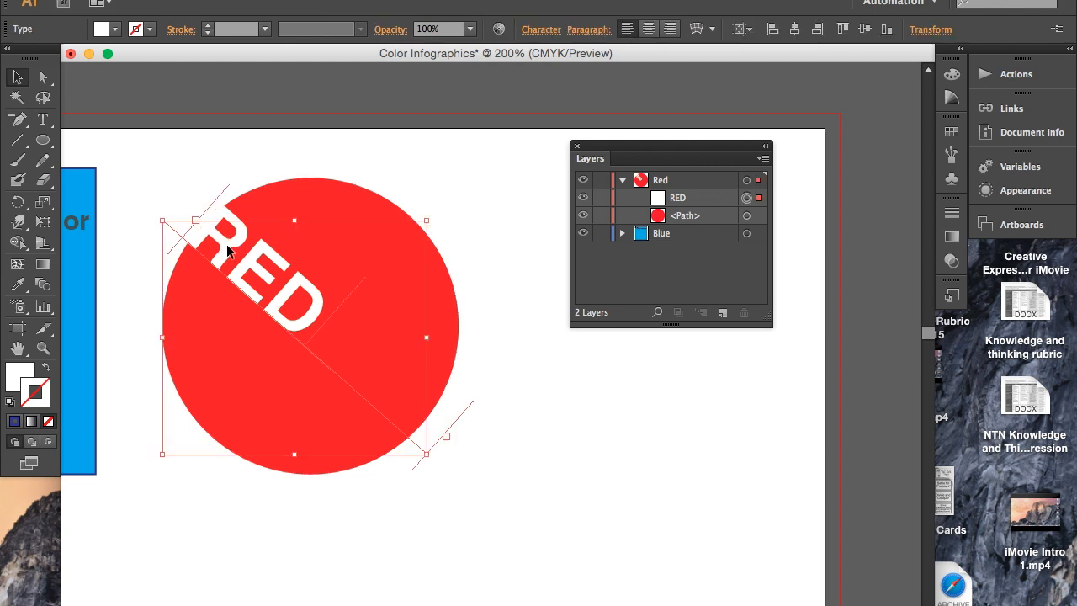
pyautogui.moveTo(226, 243); pyautogui.dragTo(223, 243)
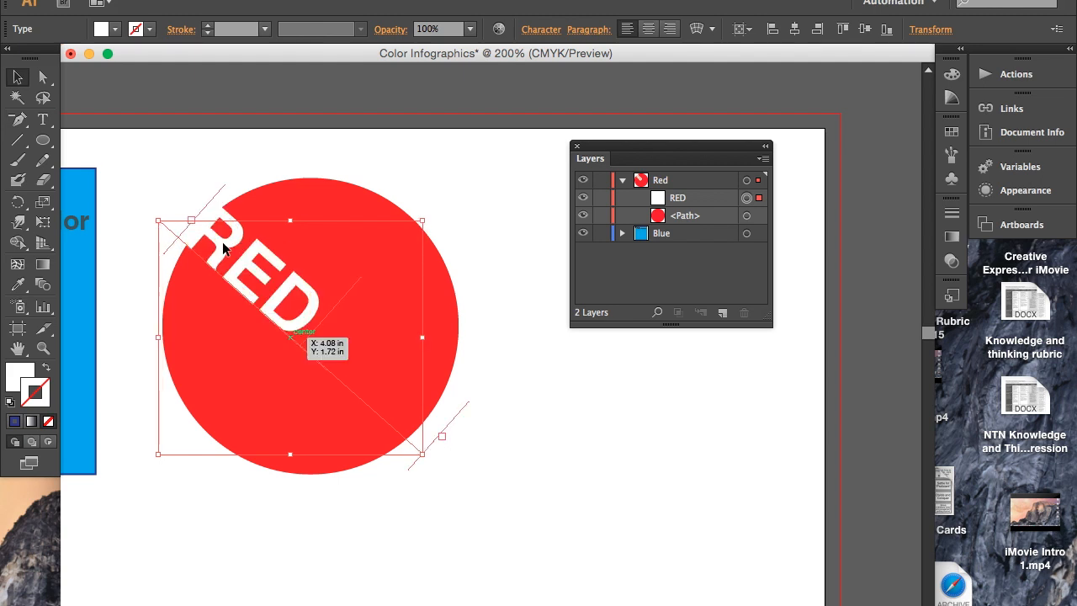
pyautogui.click(277, 221)
pyautogui.moveTo(272, 221); pyautogui.dragTo(264, 210)
pyautogui.press('super+z')
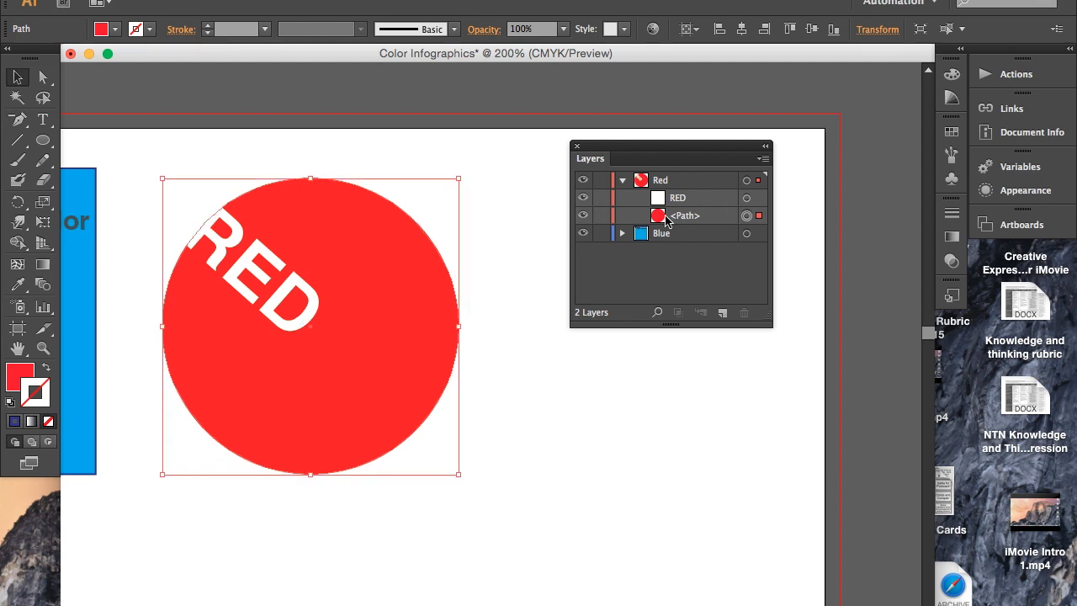
# - Lock the circle path and the "RED" text on the "Red" layer so neither can be moved
pyautogui.click(601, 215)
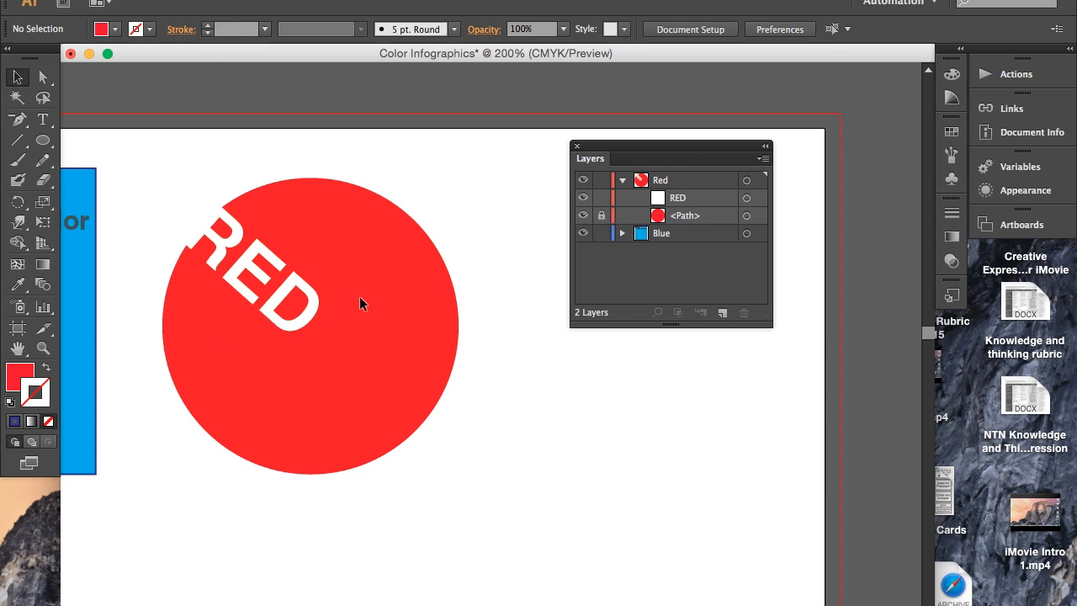
pyautogui.click(403, 295)
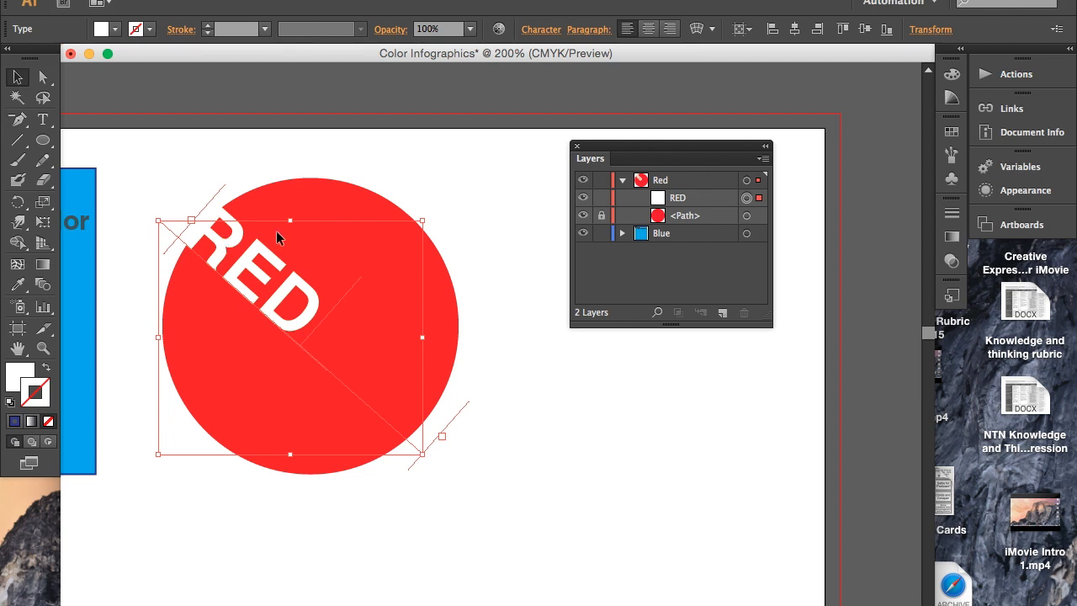
pyautogui.click(601, 197)
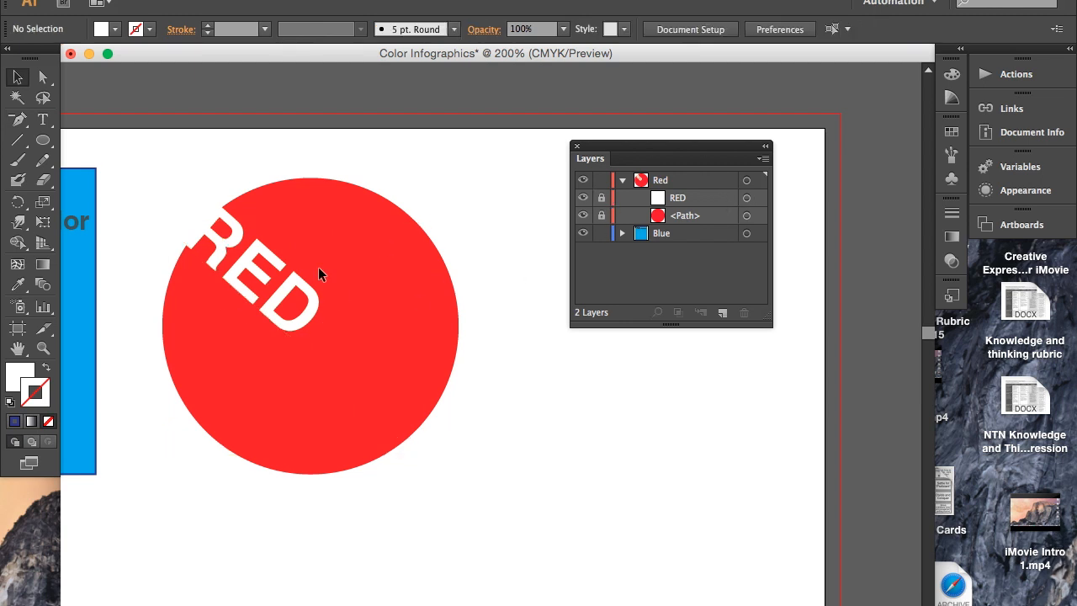
pyautogui.moveTo(296, 279); pyautogui.dragTo(307, 325)
# - Draw a large spiral with the Spiral tool in the empty area to the right of the red circle
pyautogui.scroll(-2, 238, 211)
pyautogui.hscroll(2, 238, 211)
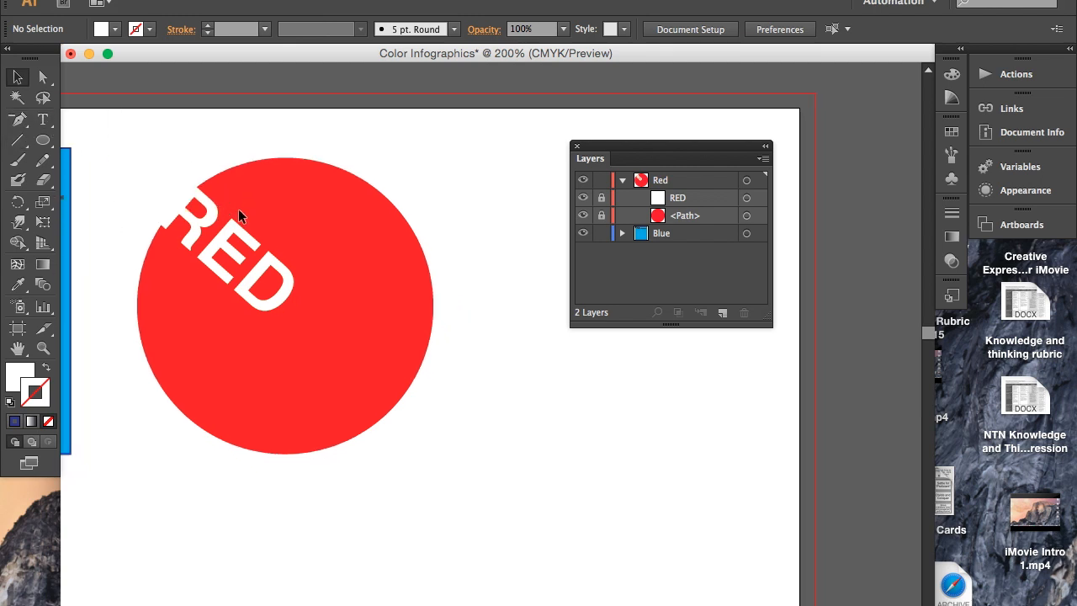
pyautogui.click(16, 144)
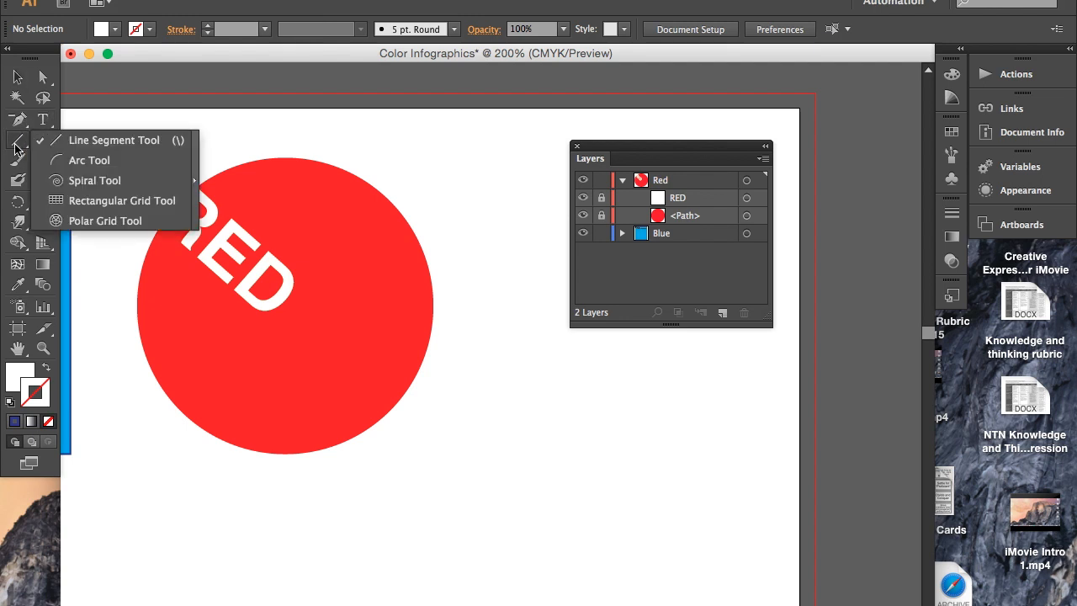
pyautogui.moveTo(15, 149); pyautogui.dragTo(94, 180)
pyautogui.hscroll(10, 244, 244)
pyautogui.moveTo(308, 246); pyautogui.dragTo(462, 348)
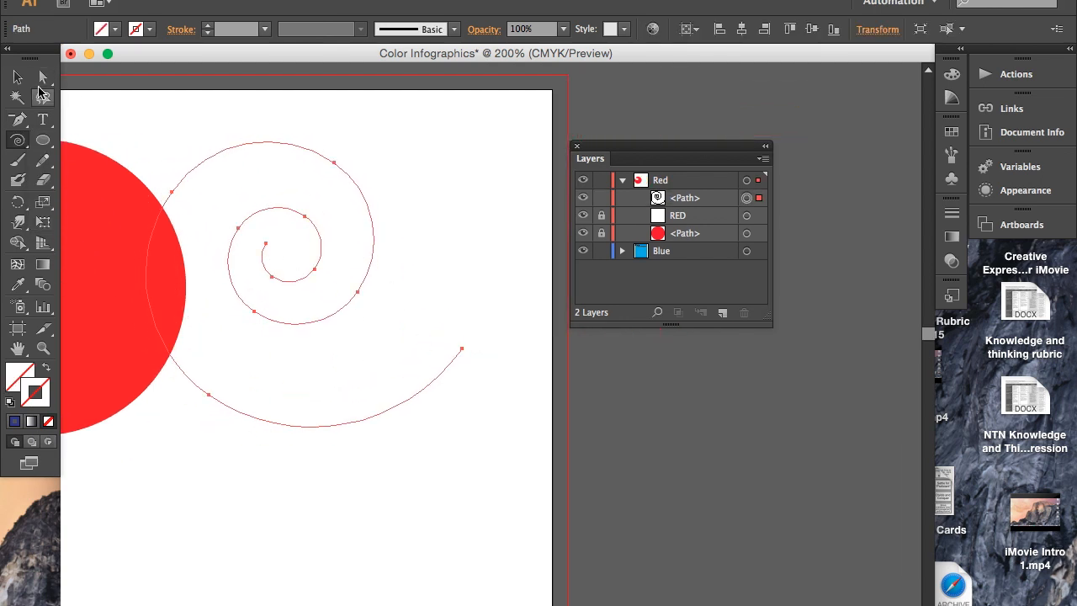
# - Give the spiral a 4 pt stroke and move it right and slightly down, clear of the red circle
pyautogui.click(208, 26)
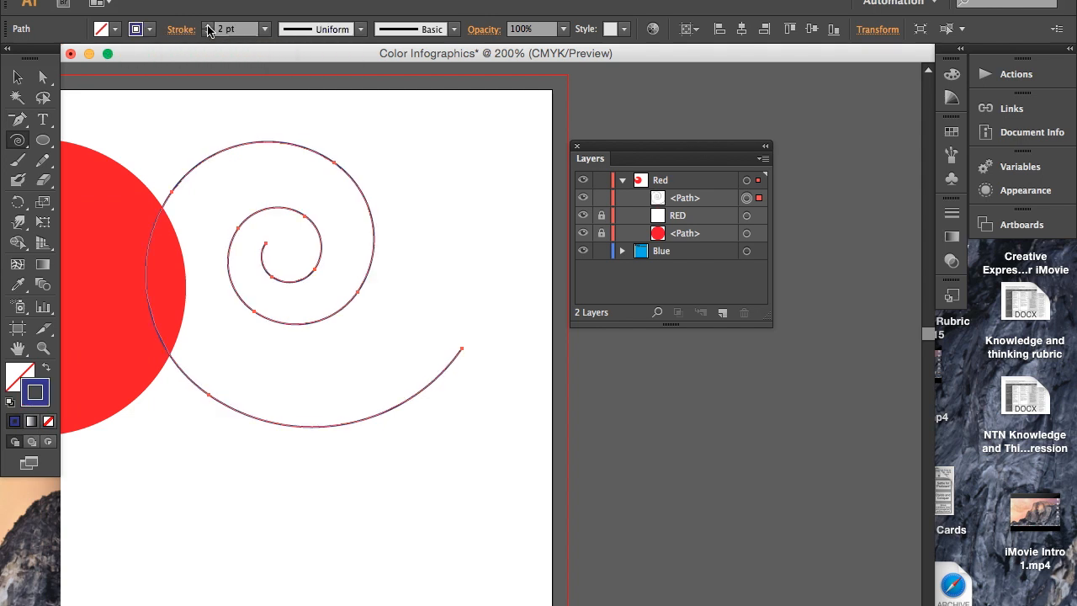
pyautogui.click(208, 26)
pyautogui.click(208, 26)
pyautogui.click(208, 26)
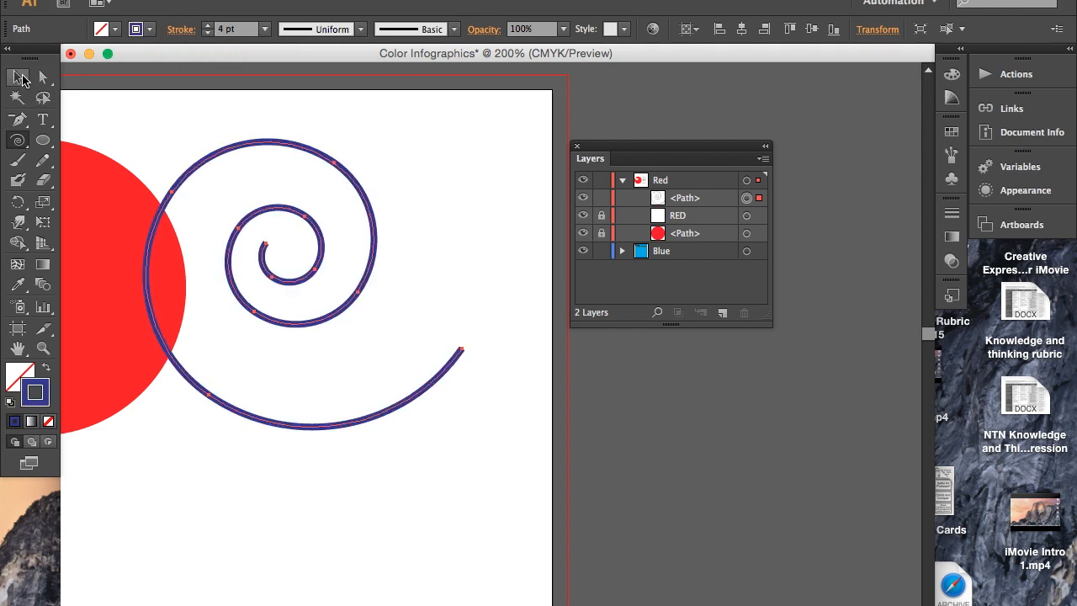
pyautogui.click(18, 77)
pyautogui.click(337, 217)
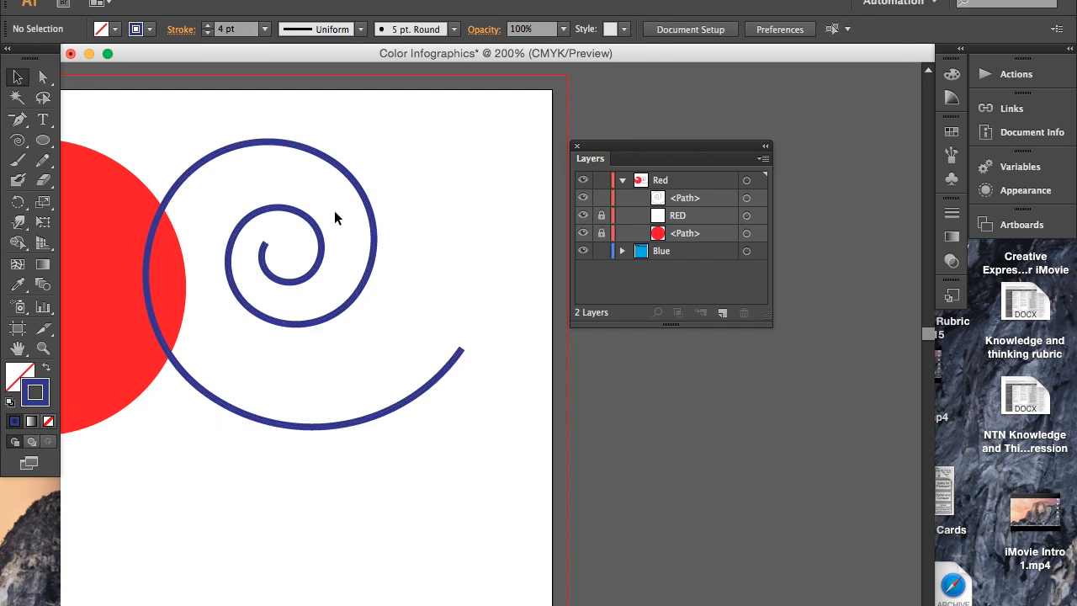
pyautogui.moveTo(307, 218); pyautogui.dragTo(397, 227)
pyautogui.moveTo(266, 202); pyautogui.dragTo(238, 219)
# - Add the text "Purple" along the spiral path and shift it so it sits over the spiral's upper-right curve
pyautogui.click(43, 120)
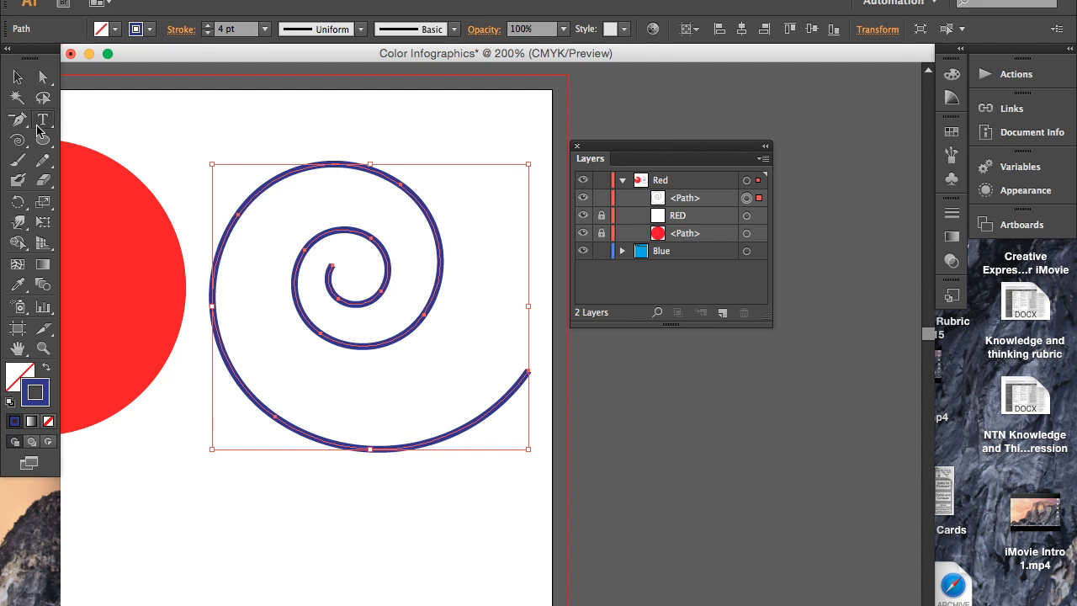
pyautogui.click(284, 413)
pyautogui.write('PUR')
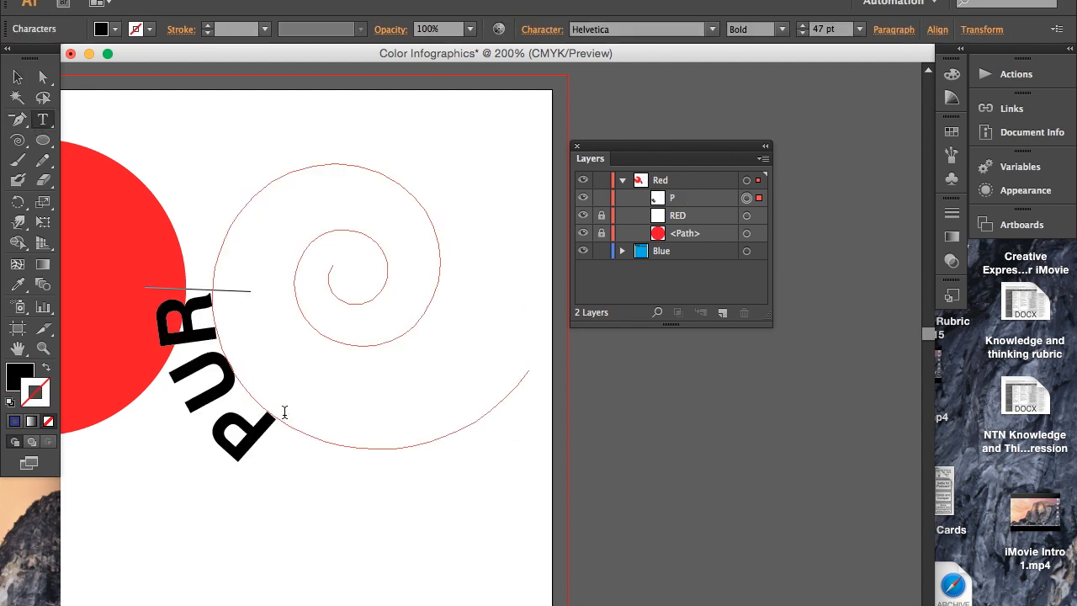
pyautogui.write('ple')
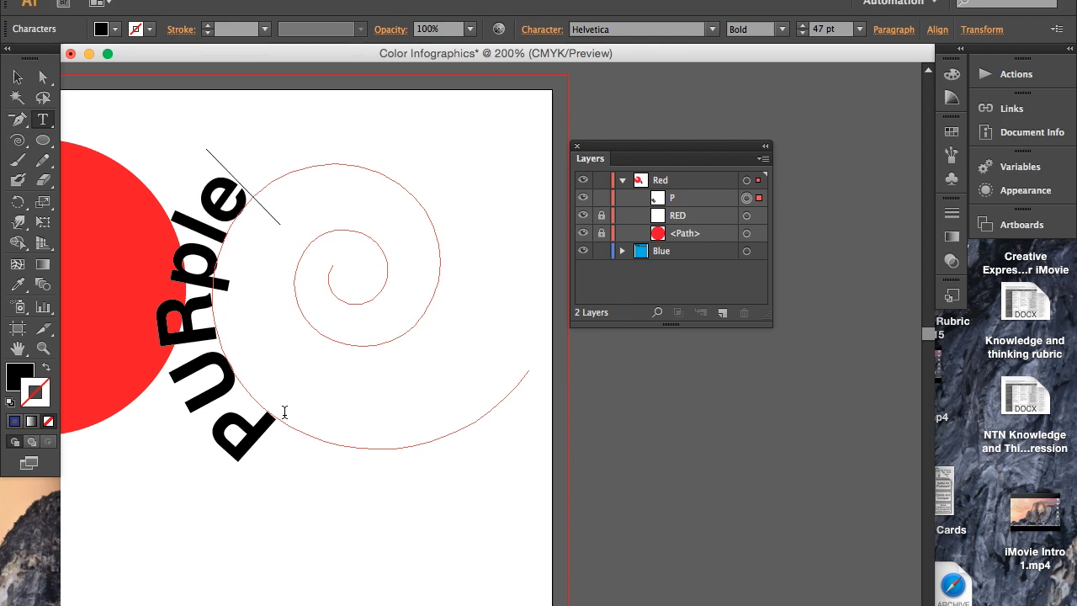
pyautogui.press('BackSpace')
pyautogui.press('BackSpace')
pyautogui.press('BackSpace')
pyautogui.press('BackSpace')
pyautogui.press('BackSpace')
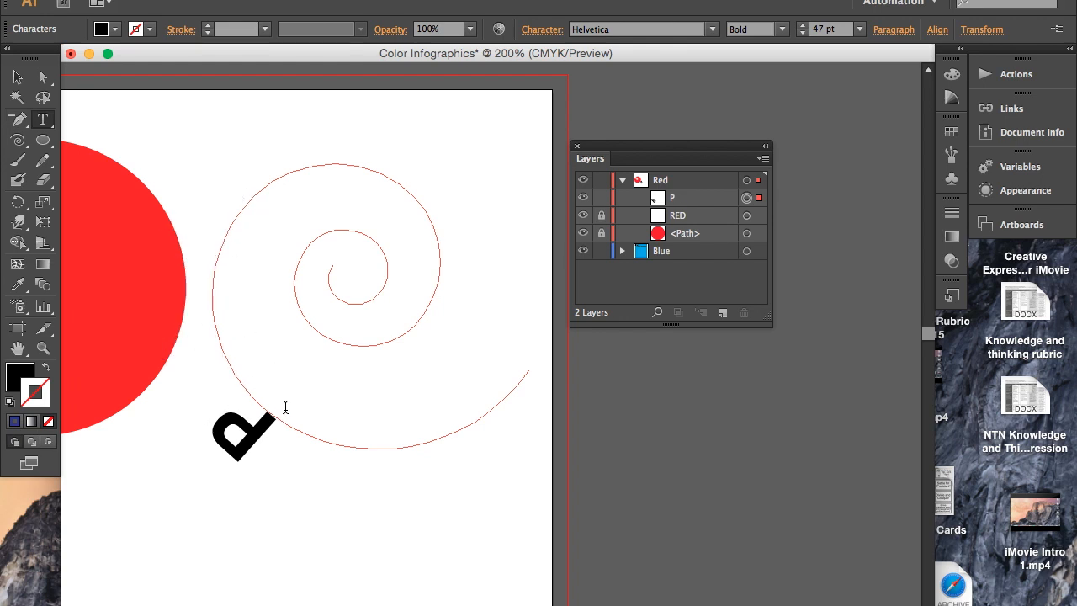
pyautogui.write('ur')
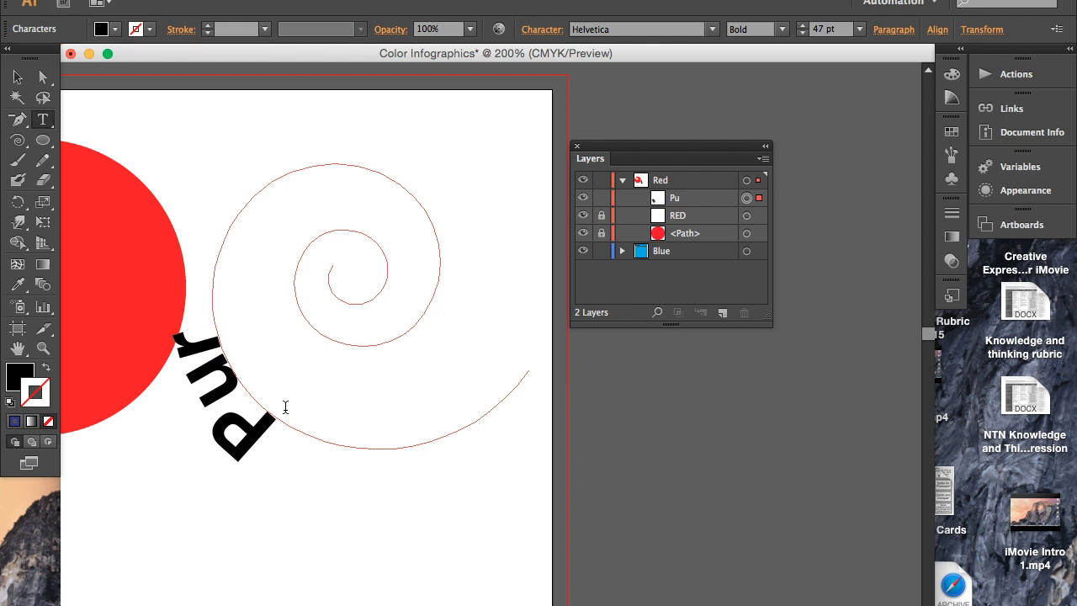
pyautogui.write('ple')
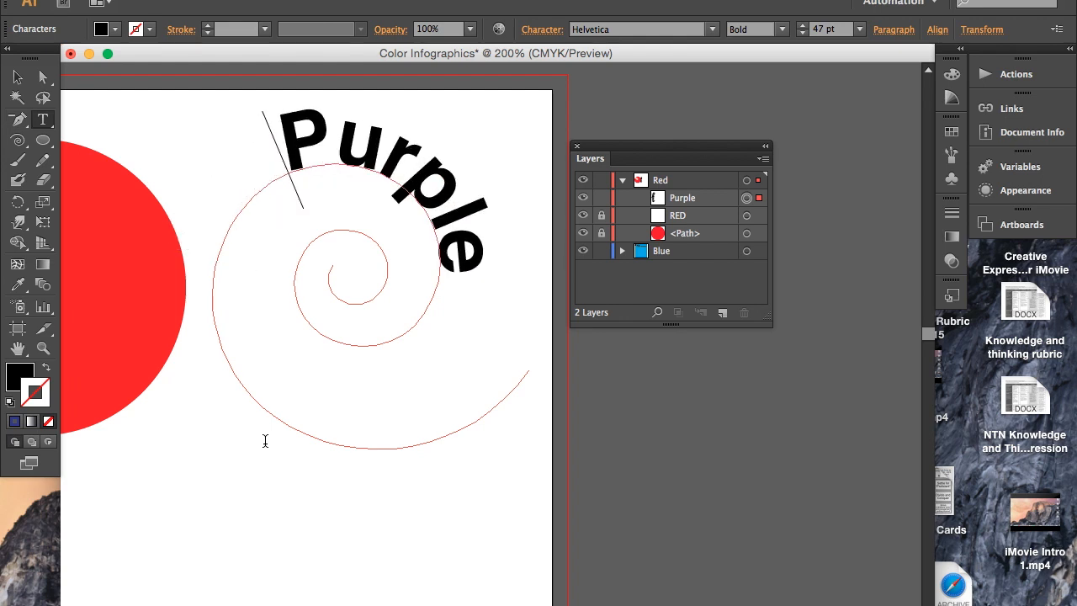
# - Change the fill of the "Purple" text to the purple swatch C=75 M=100 Y=0 K=0
pyautogui.click(449, 296)
pyautogui.moveTo(449, 300); pyautogui.dragTo(272, 149)
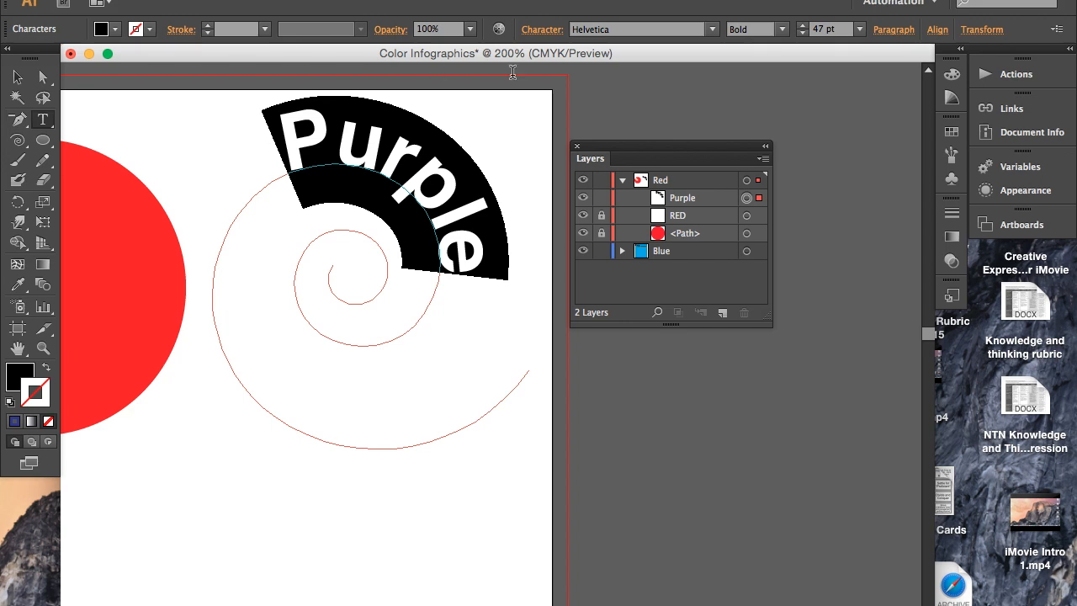
pyautogui.click(115, 29)
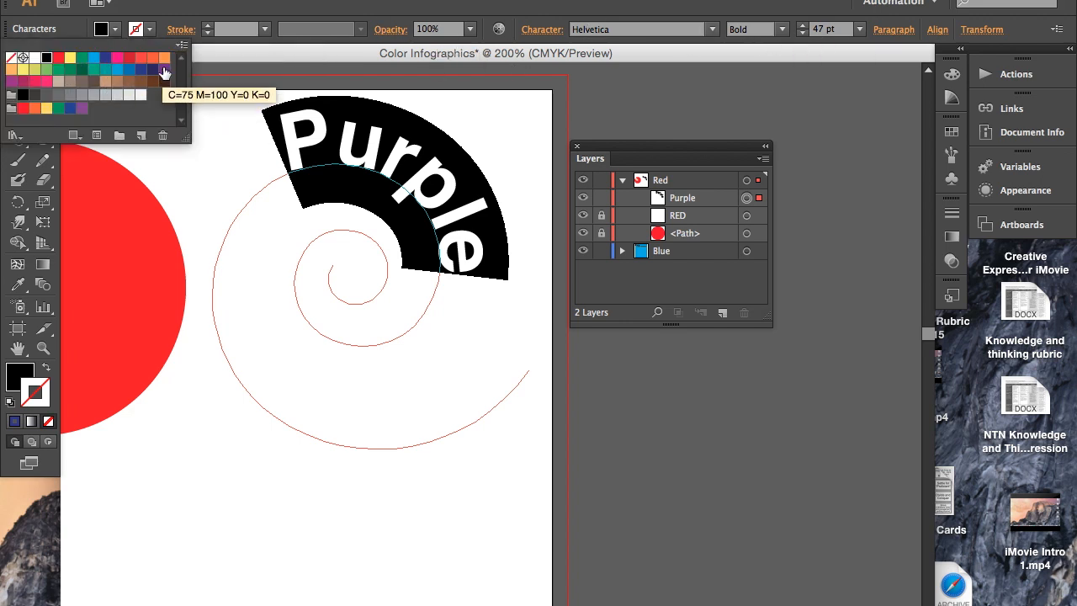
pyautogui.click(165, 74)
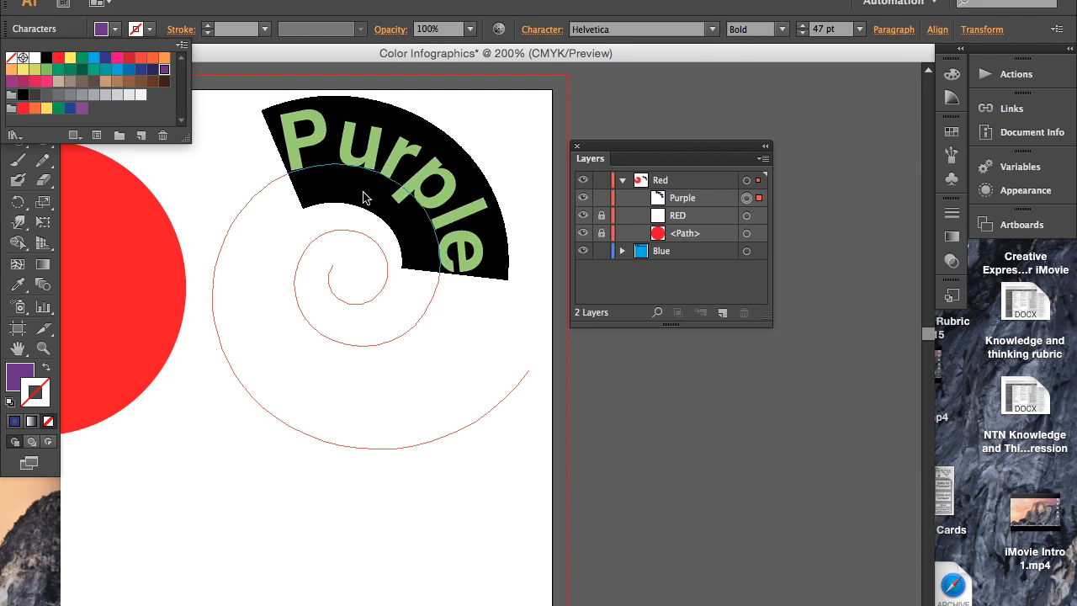
pyautogui.click(375, 238)
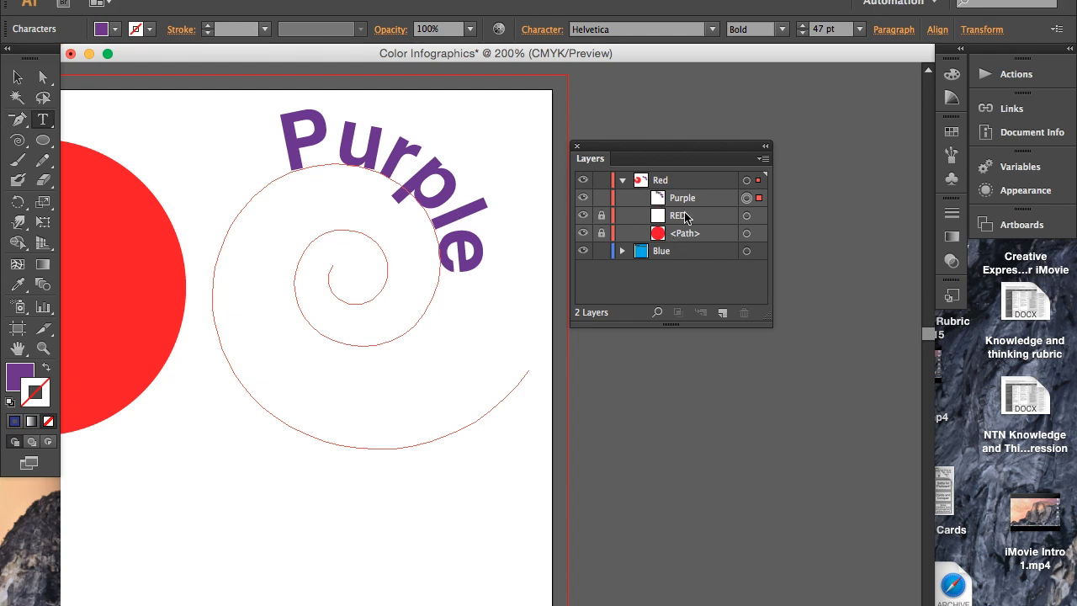
# - Cut the "Purple" spiral text from the "Red" layer
pyautogui.click(18, 76)
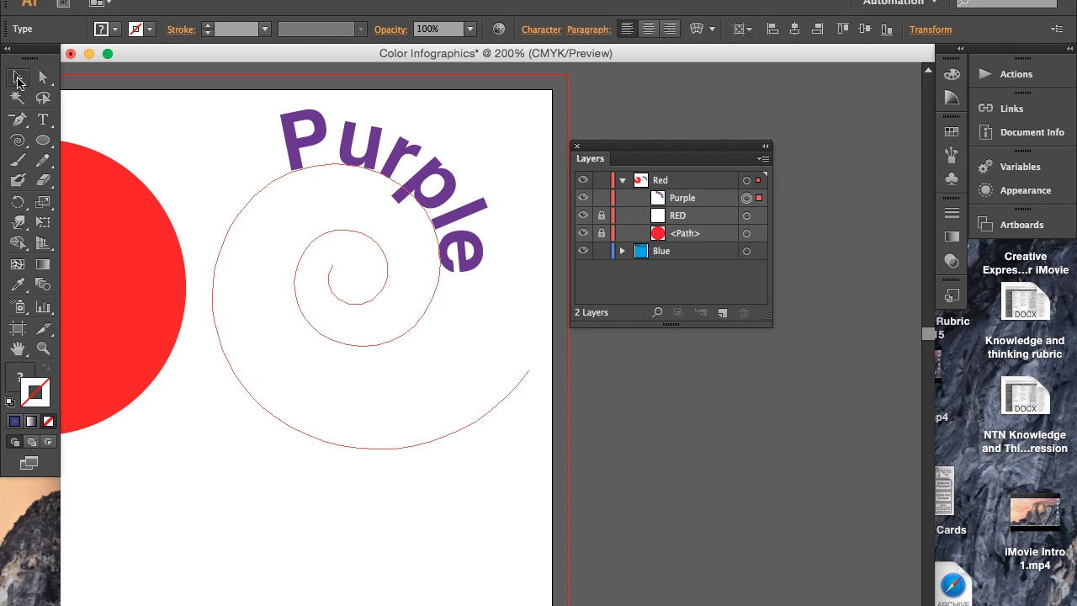
pyautogui.click(236, 114)
pyautogui.moveTo(236, 114); pyautogui.dragTo(440, 335)
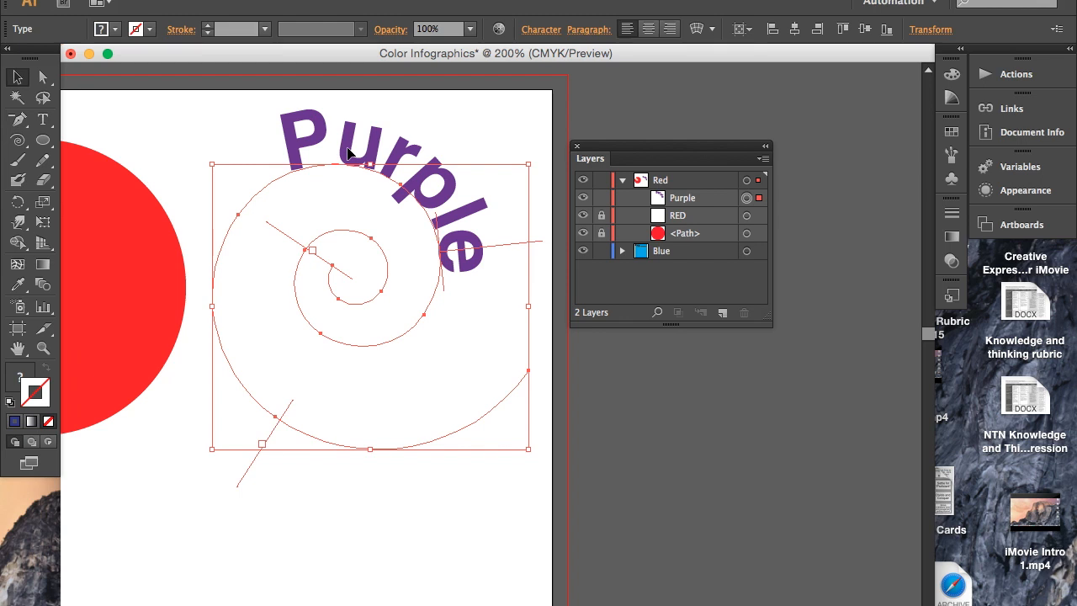
pyautogui.press('Delete')
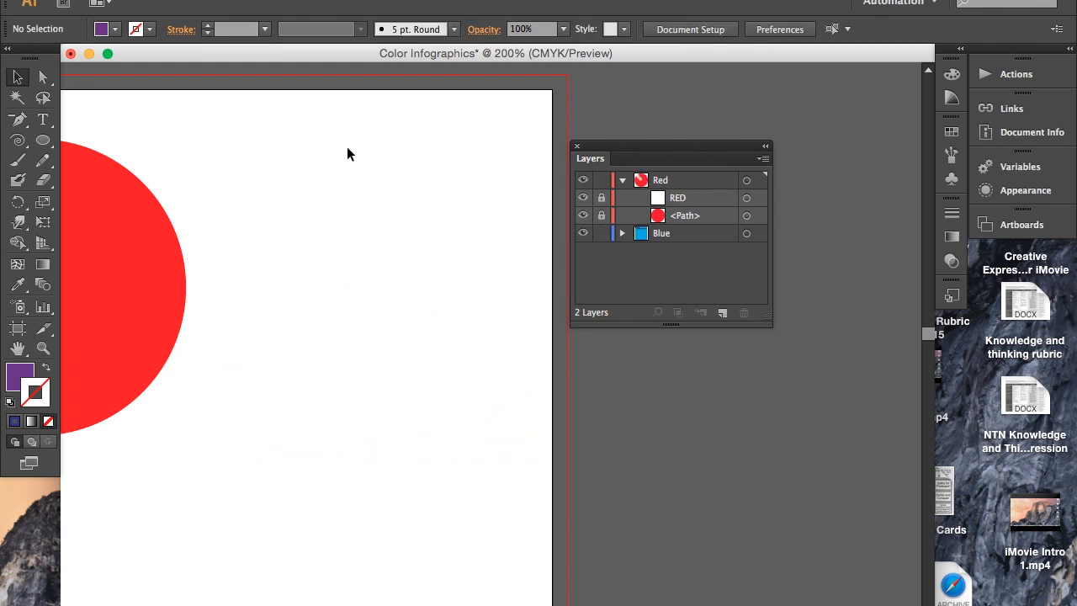
# - Collapse the "Red" layer and create a new layer named "Purple" above it
pyautogui.click(623, 182)
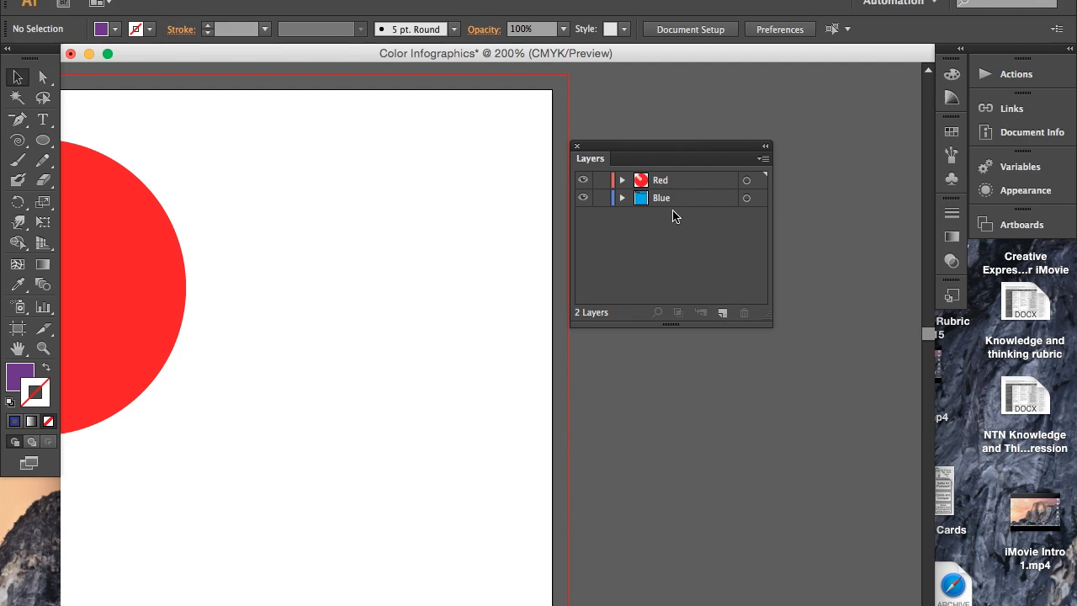
pyautogui.click(722, 313)
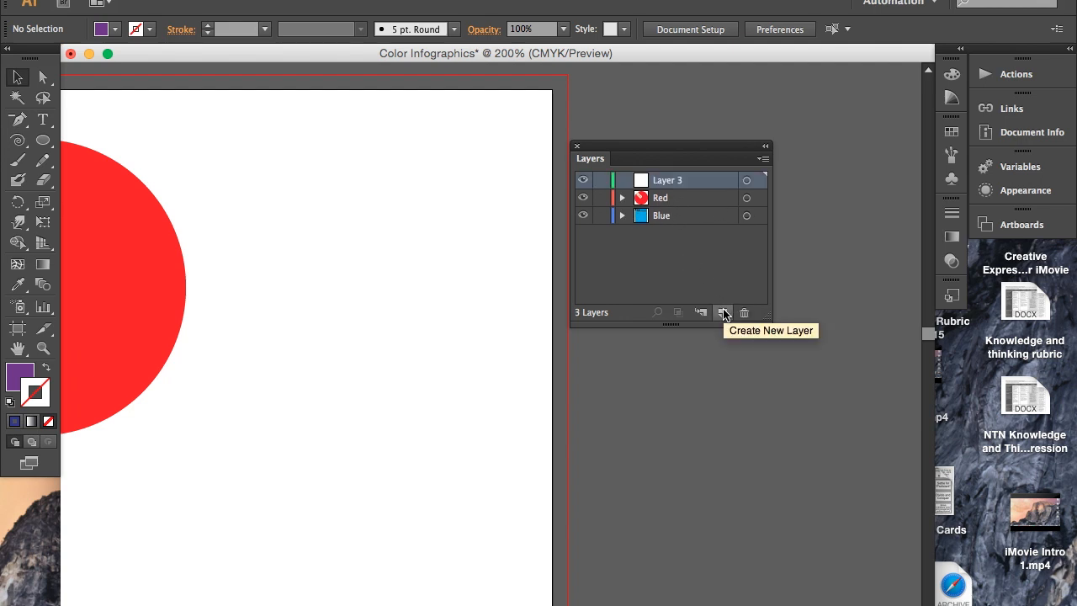
pyautogui.doubleClick(673, 181)
pyautogui.write('Purple')
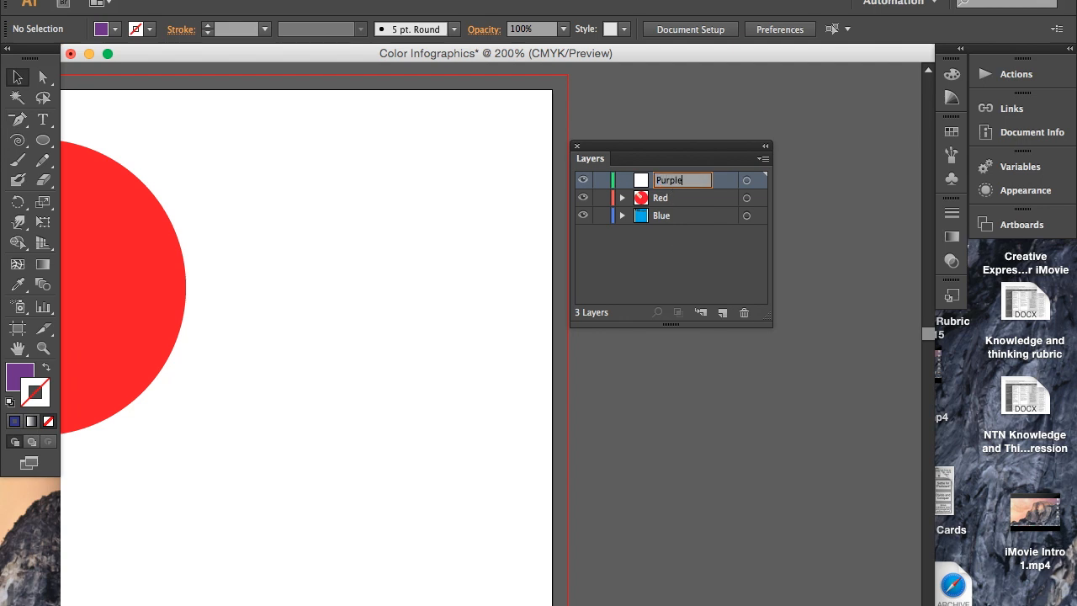
pyautogui.press('Return')
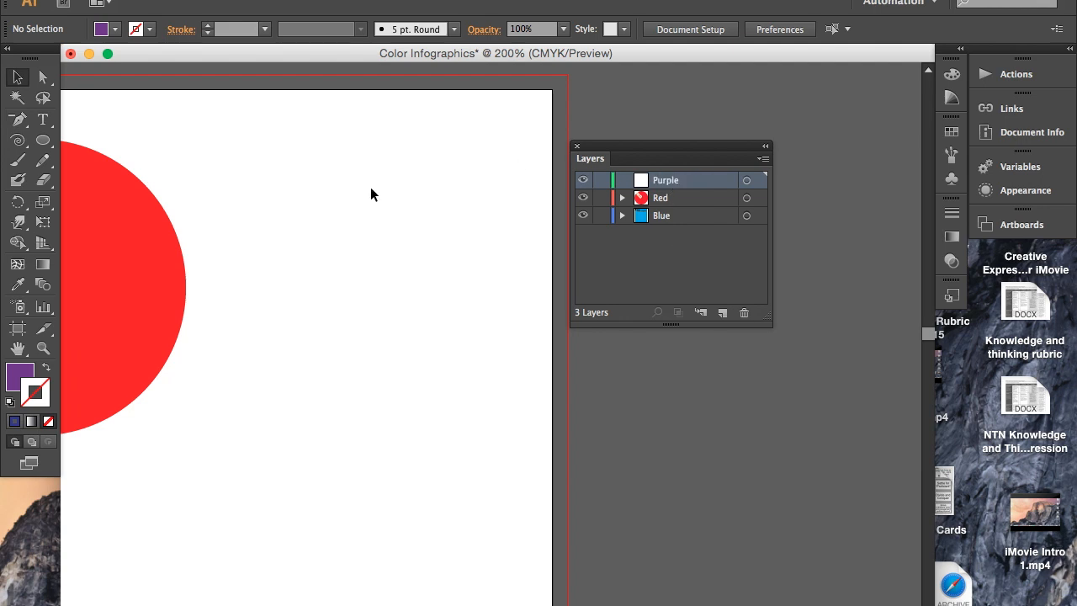
# - Paste the spiral text onto the "Purple" layer and move it up and left, beside the red circle
pyautogui.hotkey('ctrl', 'f')
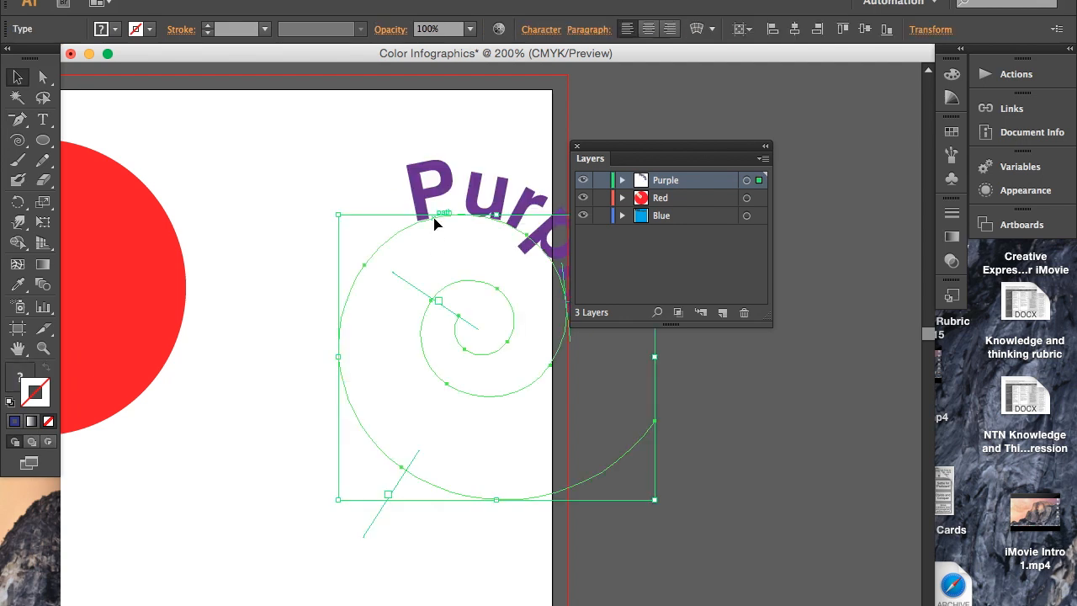
pyautogui.moveTo(422, 215); pyautogui.dragTo(308, 183)
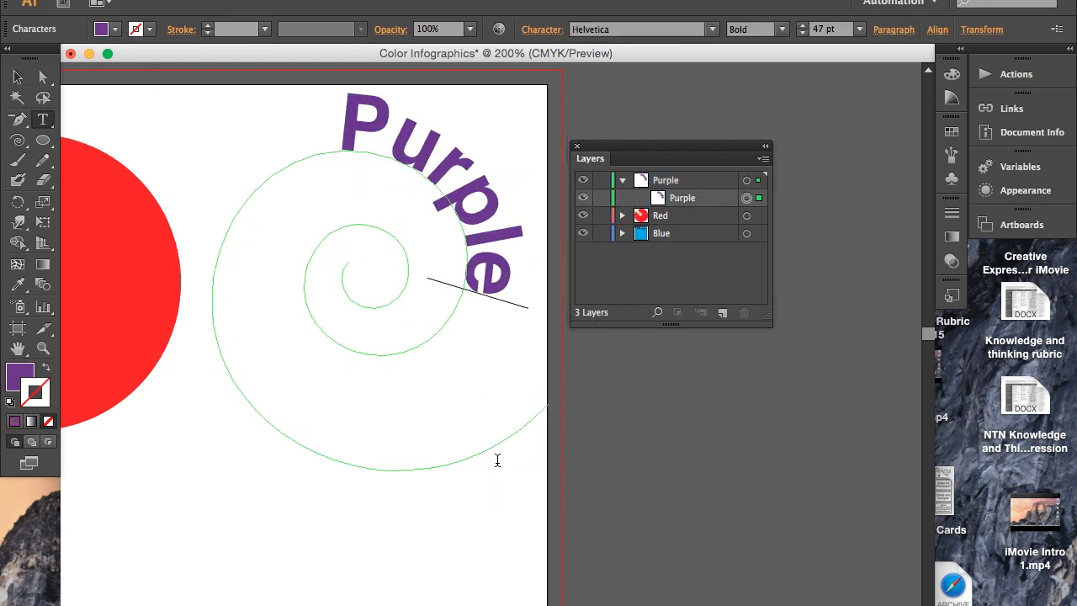
# - Switch from the Type tool to the Pen tool for drawing in the blank area below the shapes
pyautogui.scroll(-10, 497, 463)
pyautogui.hscroll(-8, 496, 463)
pyautogui.hscroll(-10, 496, 468)
pyautogui.scroll(-3, 497, 468)
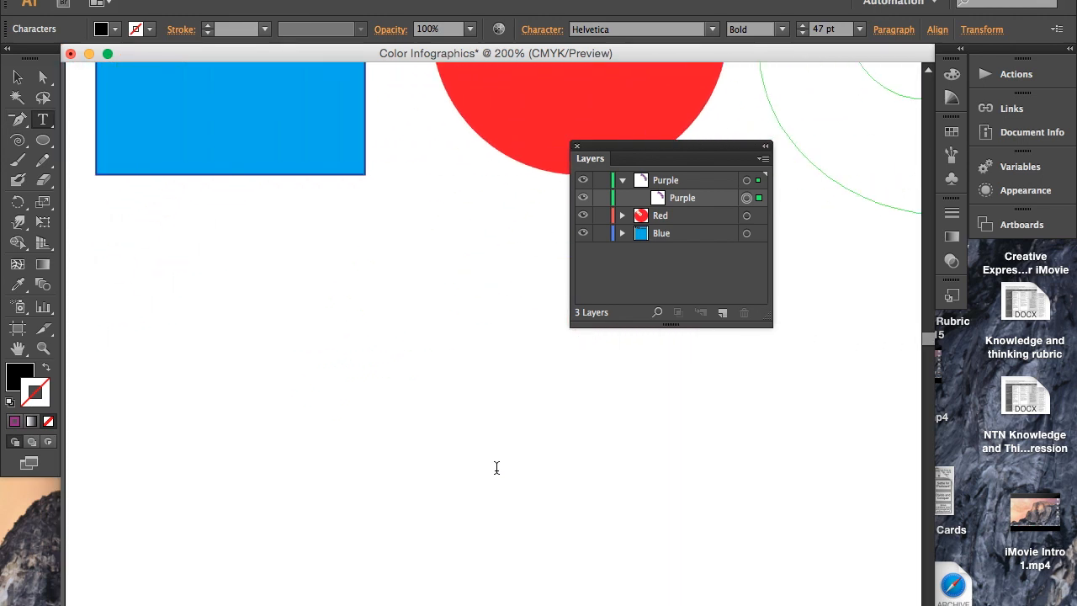
pyautogui.hscroll(3, 496, 468)
pyautogui.scroll(-1, 496, 468)
pyautogui.hscroll(1, 497, 468)
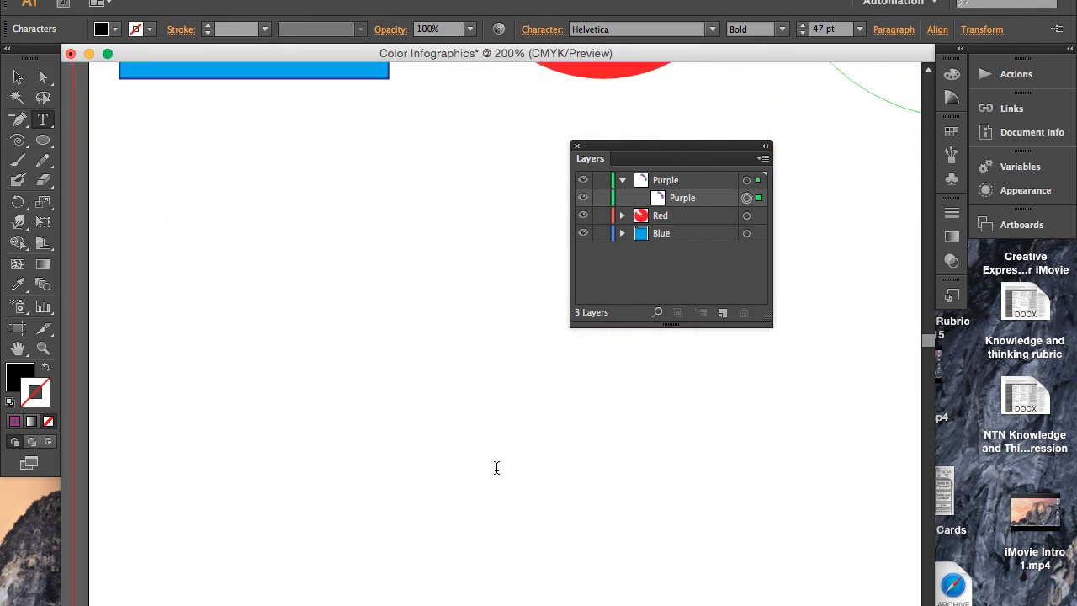
pyautogui.click(22, 120)
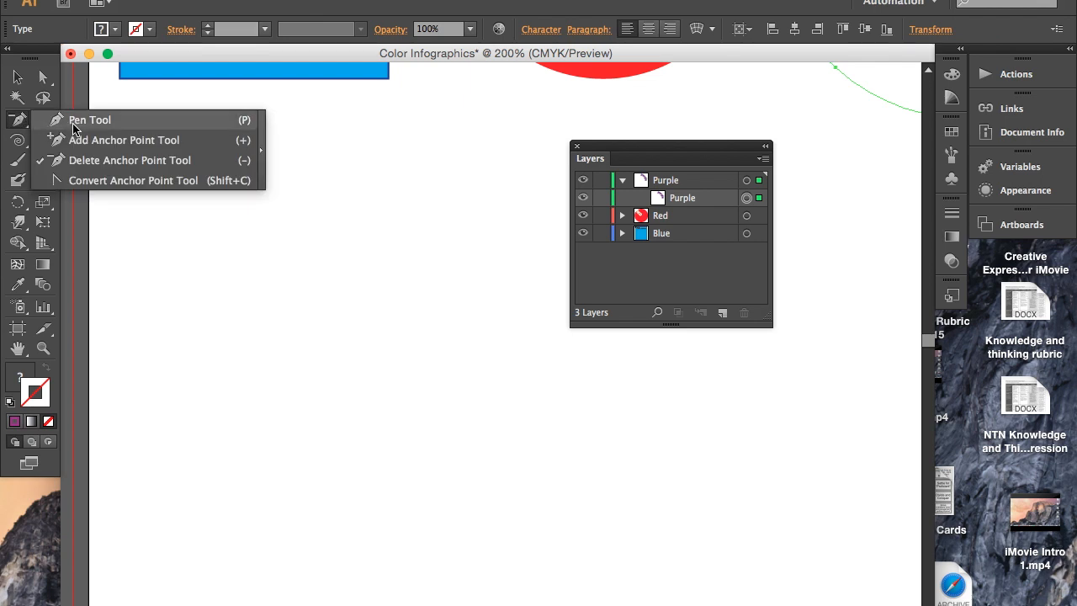
pyautogui.click(73, 124)
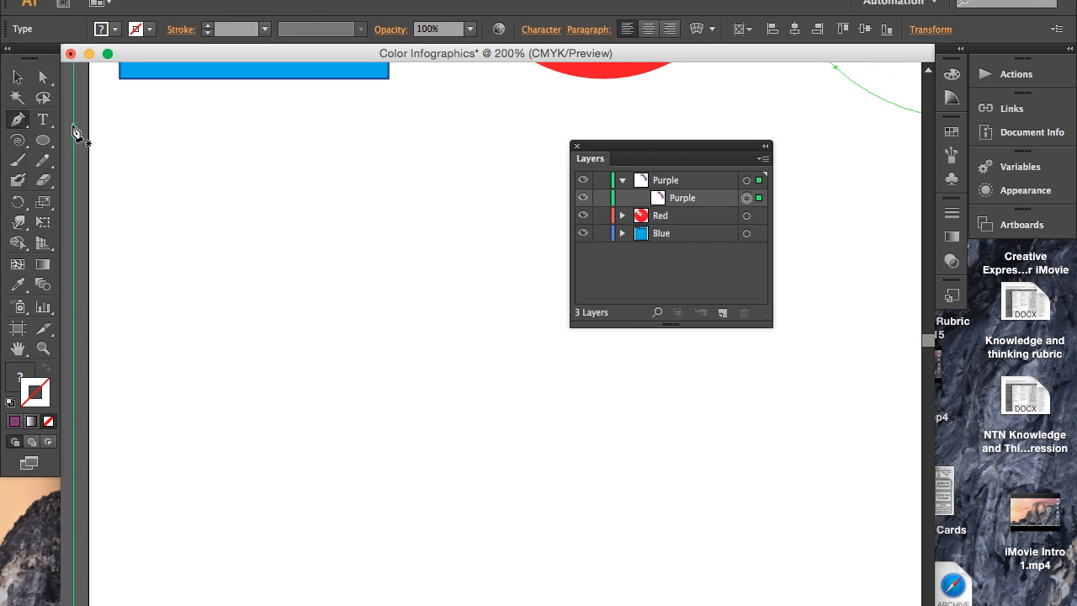
pyautogui.scroll(10, 195, 139)
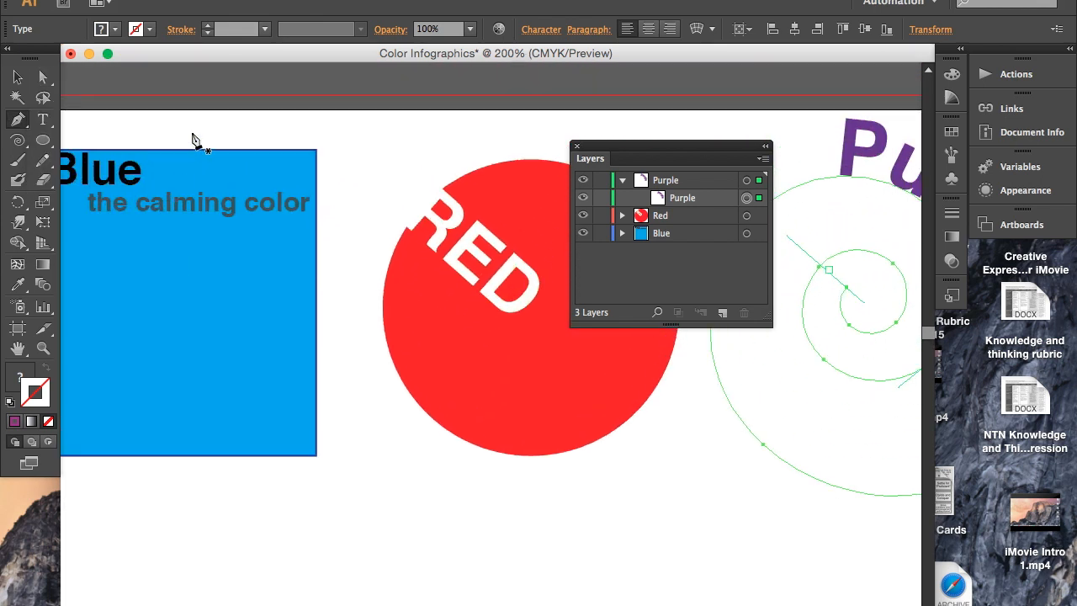
pyautogui.scroll(-3, 196, 141)
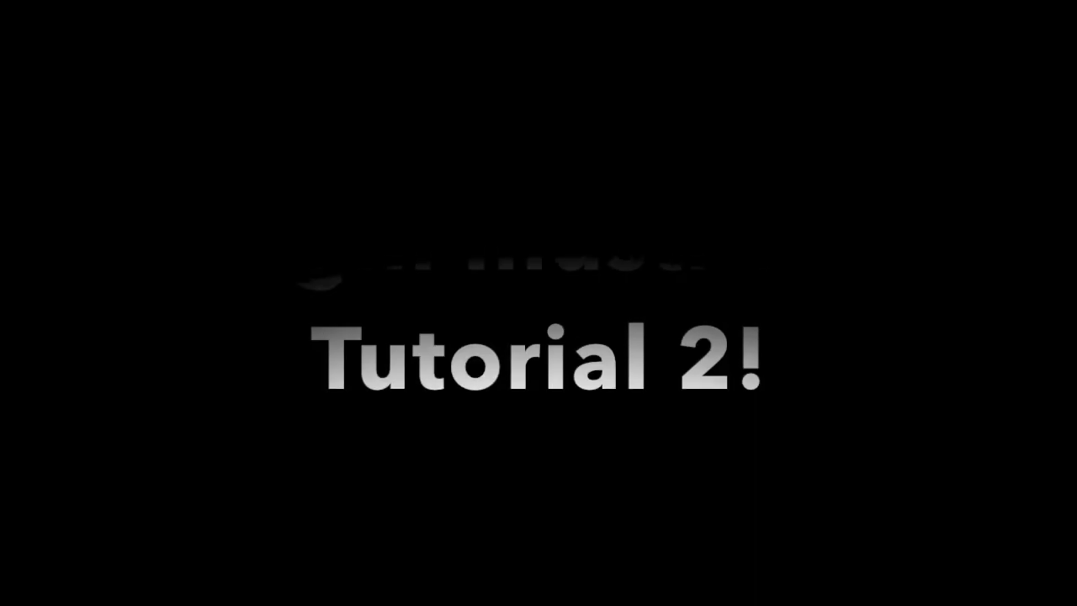